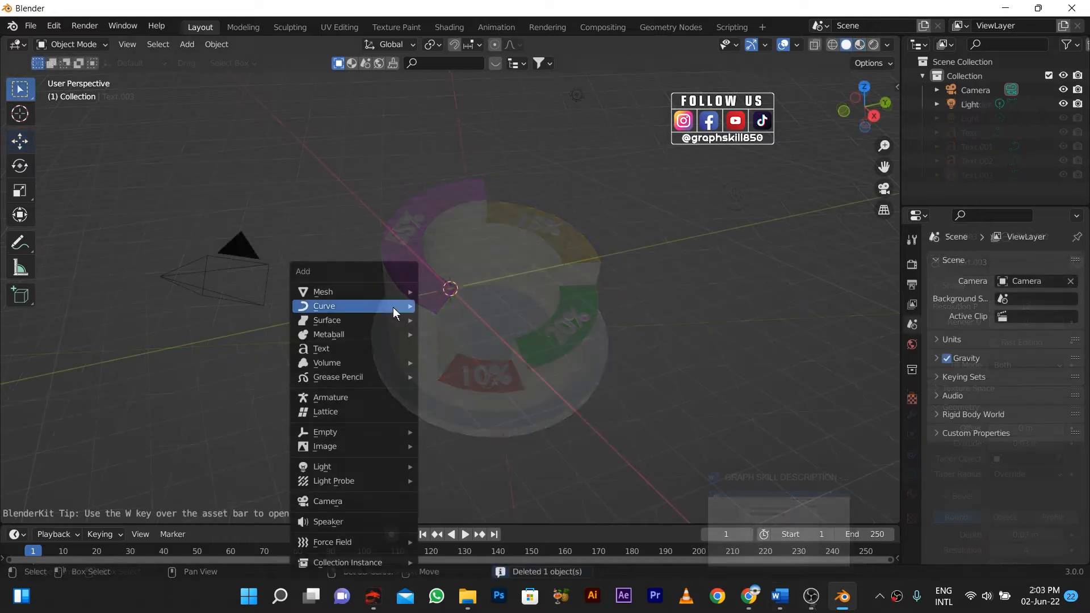
- Add a cylinder mesh and flatten it along Z to a scale of about 0.103
{"action": "mouse_move", "coordinate": [393, 292]}
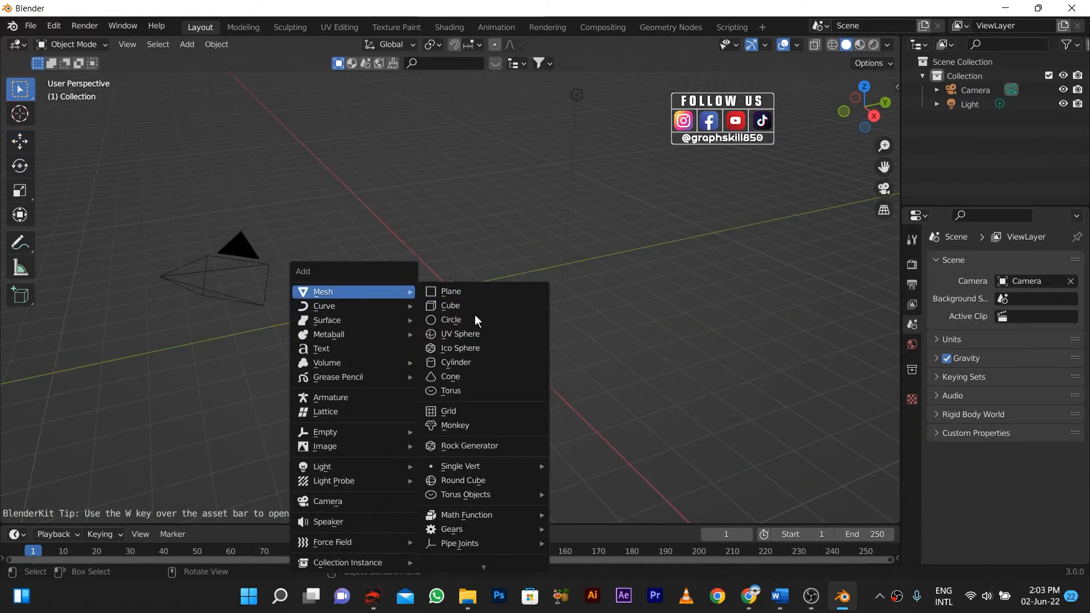
{"action": "left_click", "coordinate": [476, 365]}
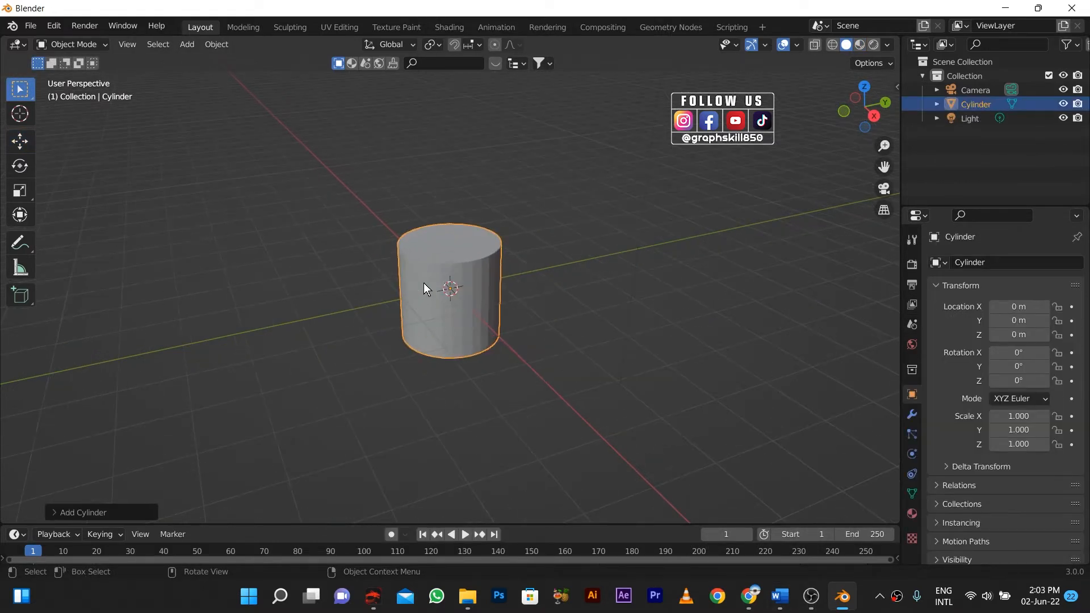
{"action": "key", "text": "s"}
{"action": "key", "text": "z"}
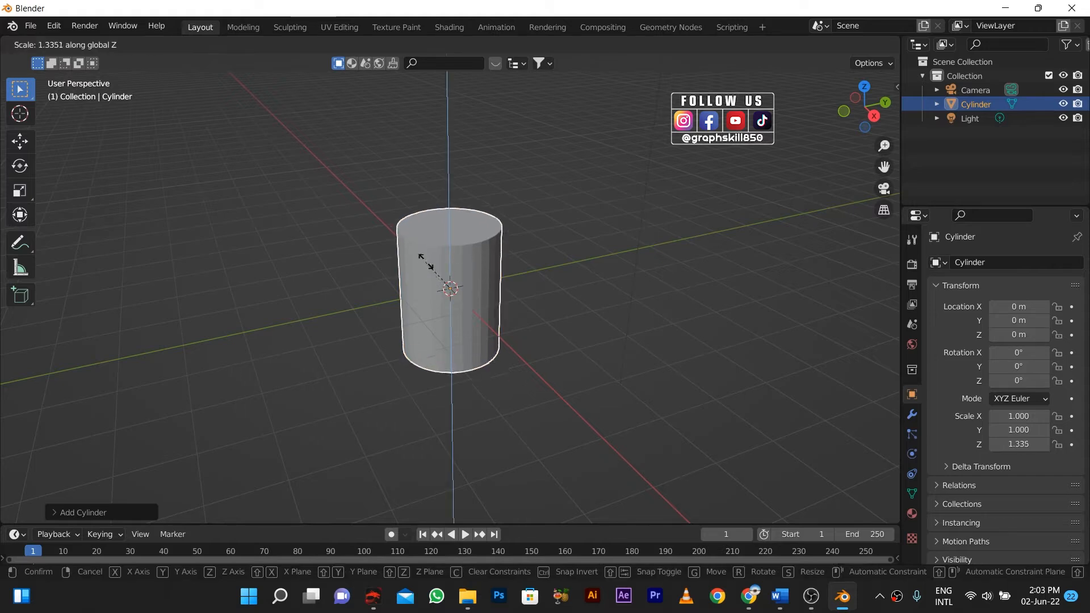
{"action": "left_click", "coordinate": [408, 285]}
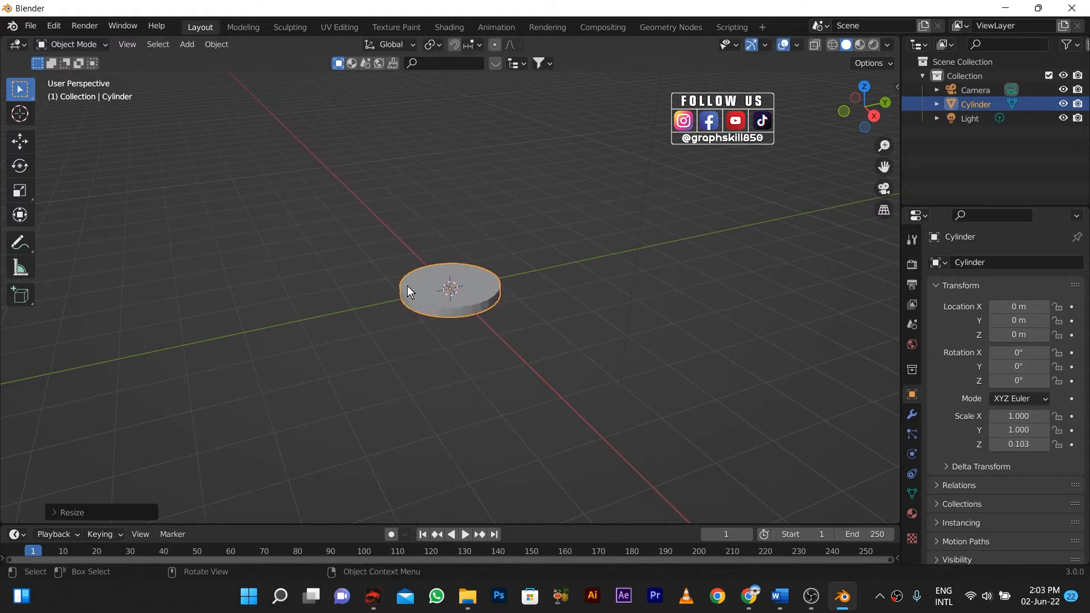
- Enlarge the disc uniformly to a scale of about 2.104, and thin it along Z to about 0.111
{"action": "key", "text": "s"}
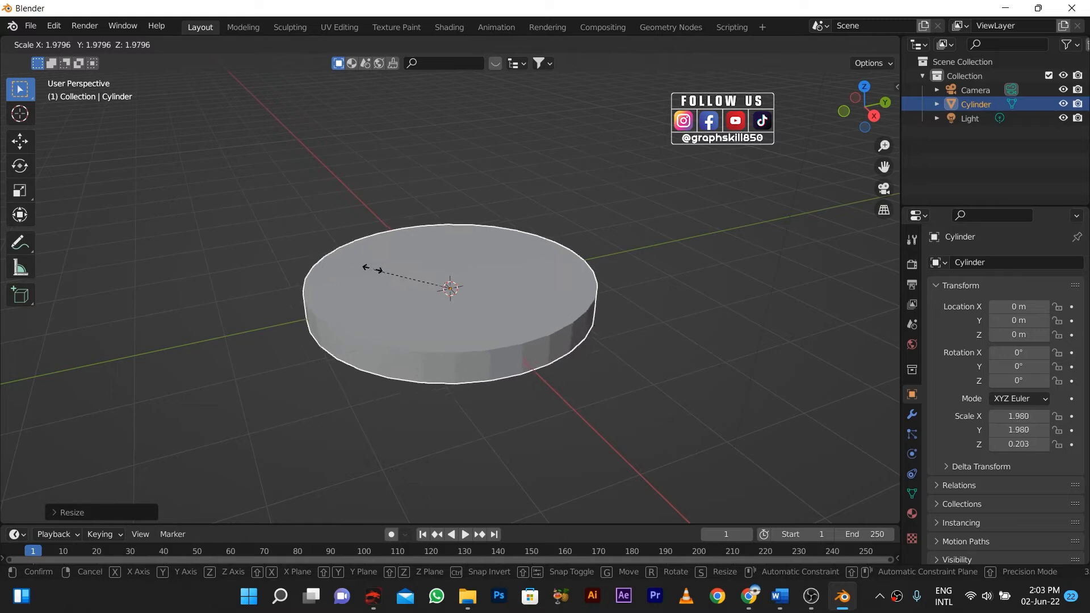
{"action": "left_click", "coordinate": [370, 266]}
{"action": "key", "text": "s"}
{"action": "key", "text": "z"}
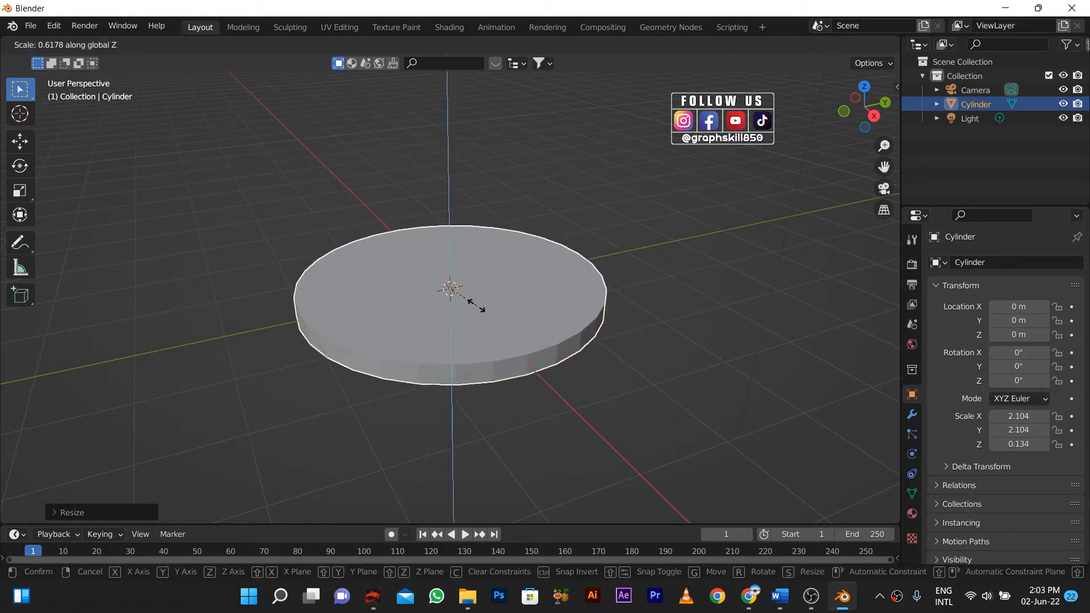
{"action": "left_click", "coordinate": [478, 303]}
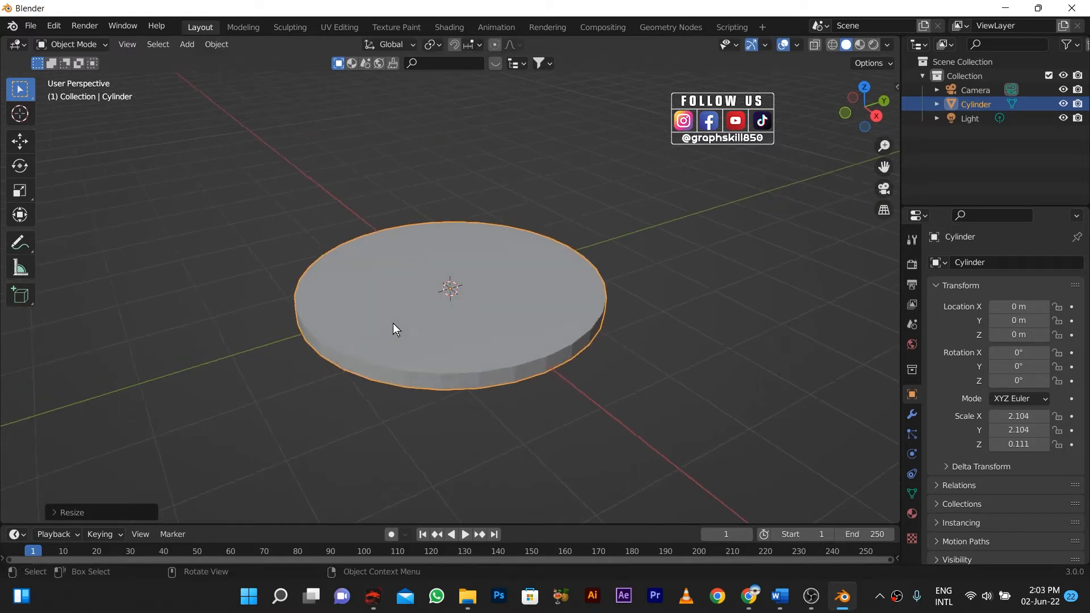
- In Edit Mode, inset the disc's top face twice to form a narrow outer rim and a wider ring inside it
{"action": "key", "text": "Tab"}
{"action": "key", "text": "alt+a"}
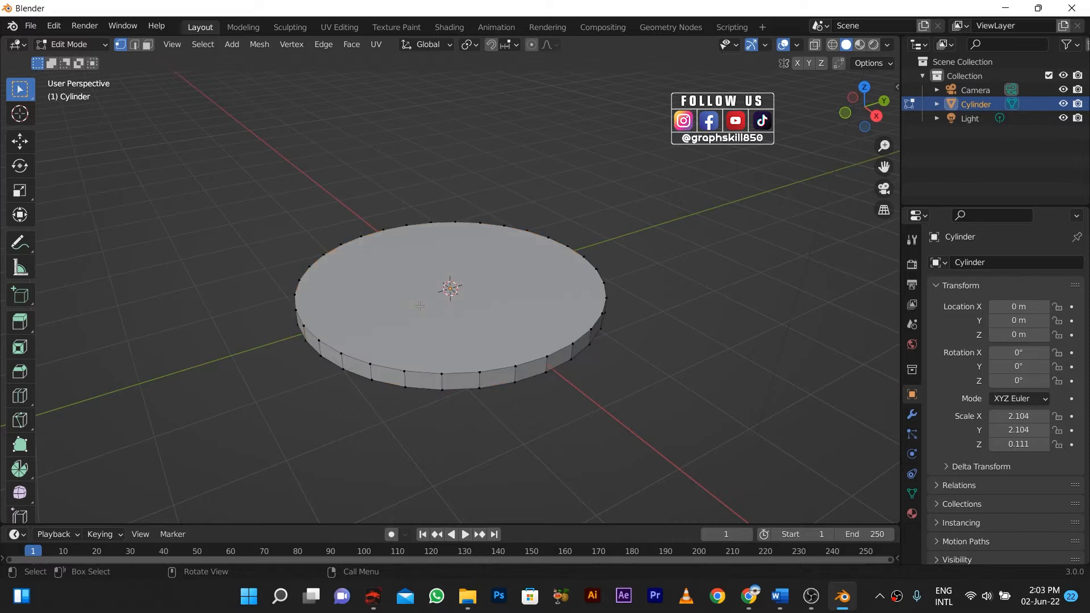
{"action": "left_click", "coordinate": [148, 45]}
{"action": "left_click", "coordinate": [492, 336]}
{"action": "key", "text": "i"}
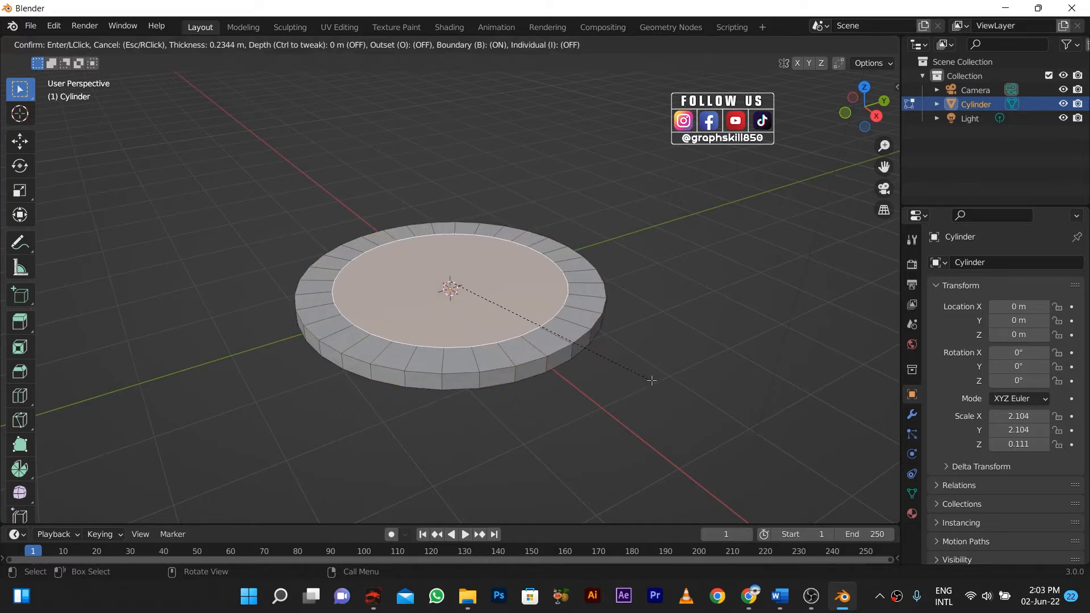
{"action": "left_click", "coordinate": [659, 388]}
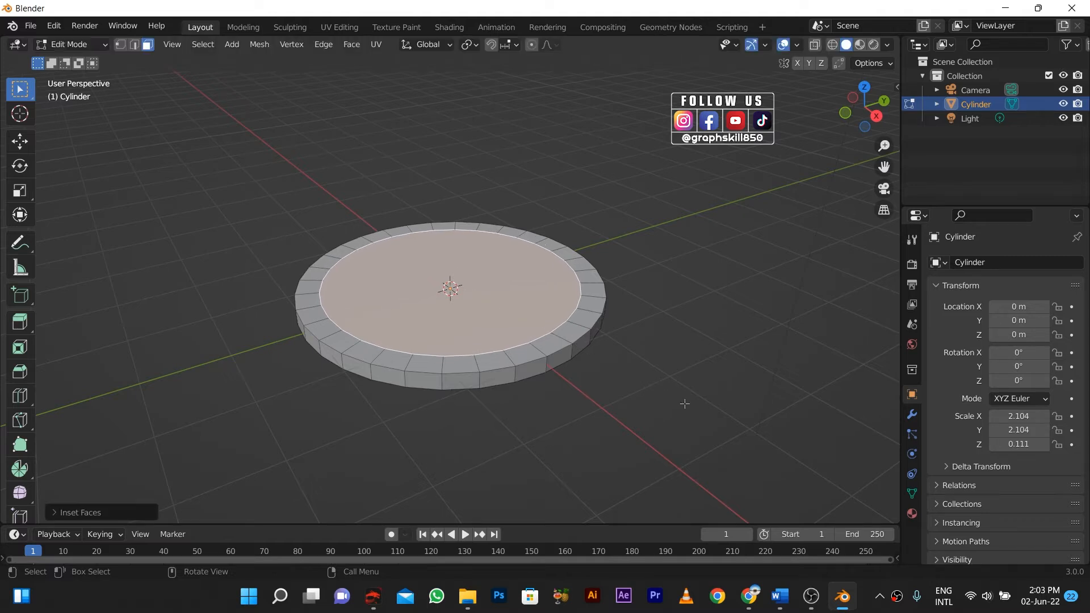
{"action": "key", "text": "i"}
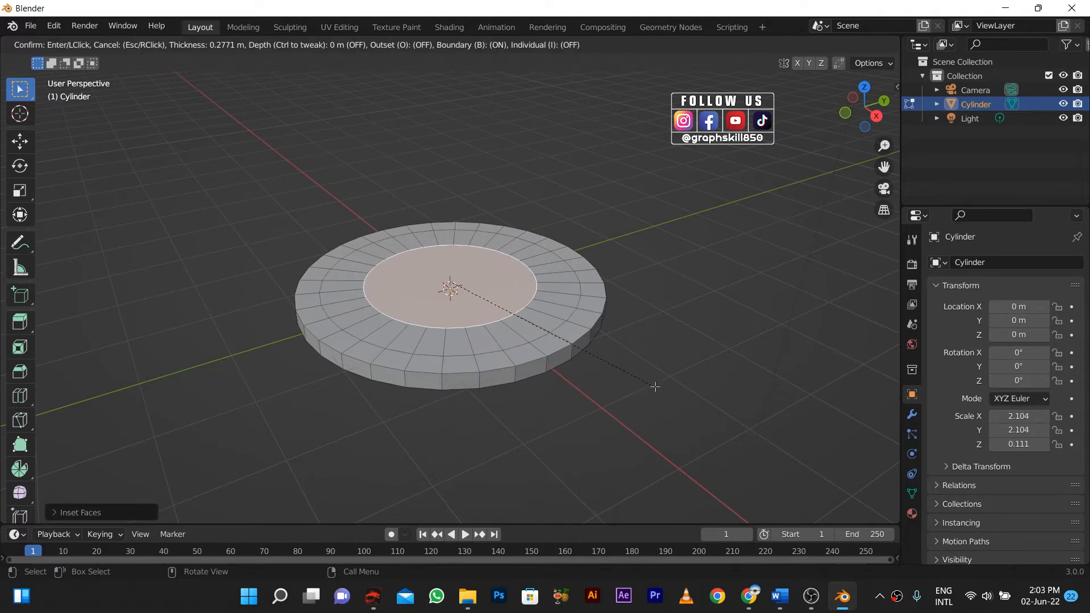
{"action": "left_click", "coordinate": [652, 386]}
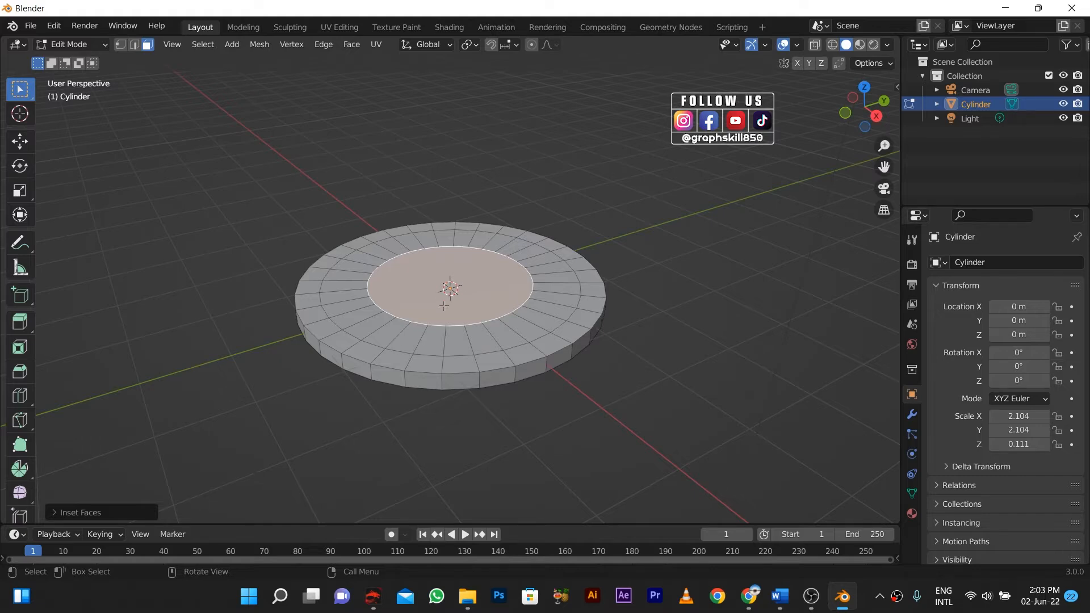
{"action": "middle_click_drag", "start_coordinate": [391, 350], "coordinate": [400, 343]}
{"action": "left_click", "coordinate": [400, 343]}
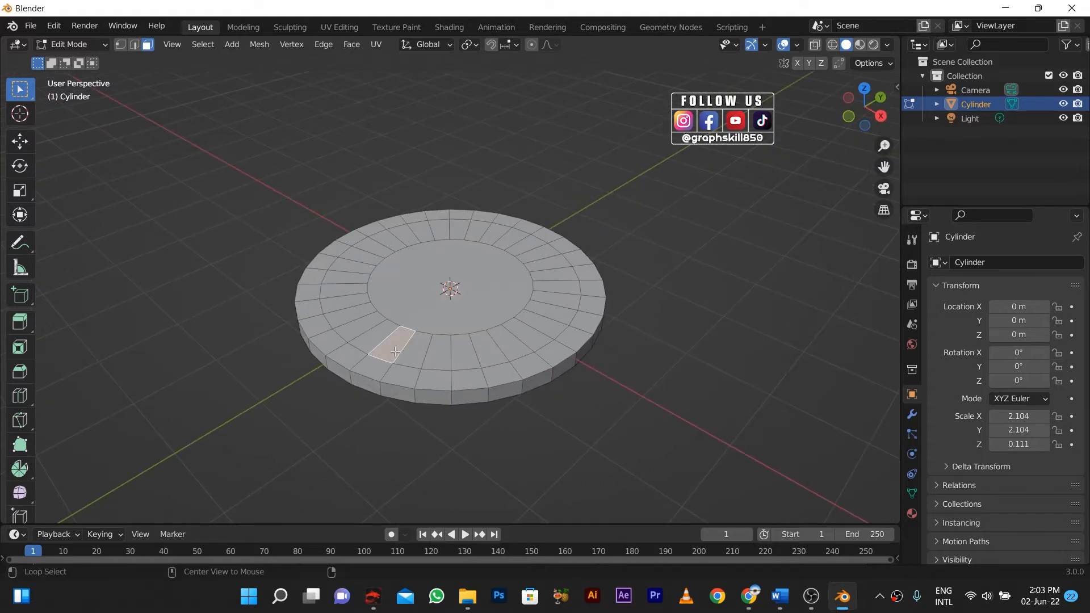
{"action": "left_click", "coordinate": [413, 352], "text": "alt"}
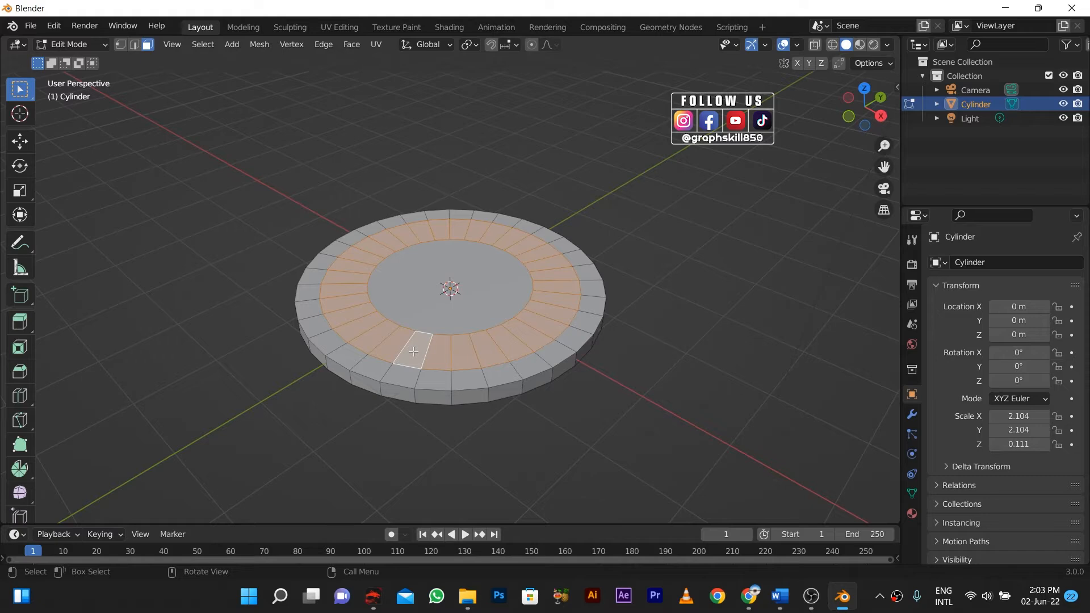
- Select seven adjacent inner-ring faces running from the positive Y axis toward positive X, and extrude them upward 1 m
{"action": "key", "text": "KP_7"}
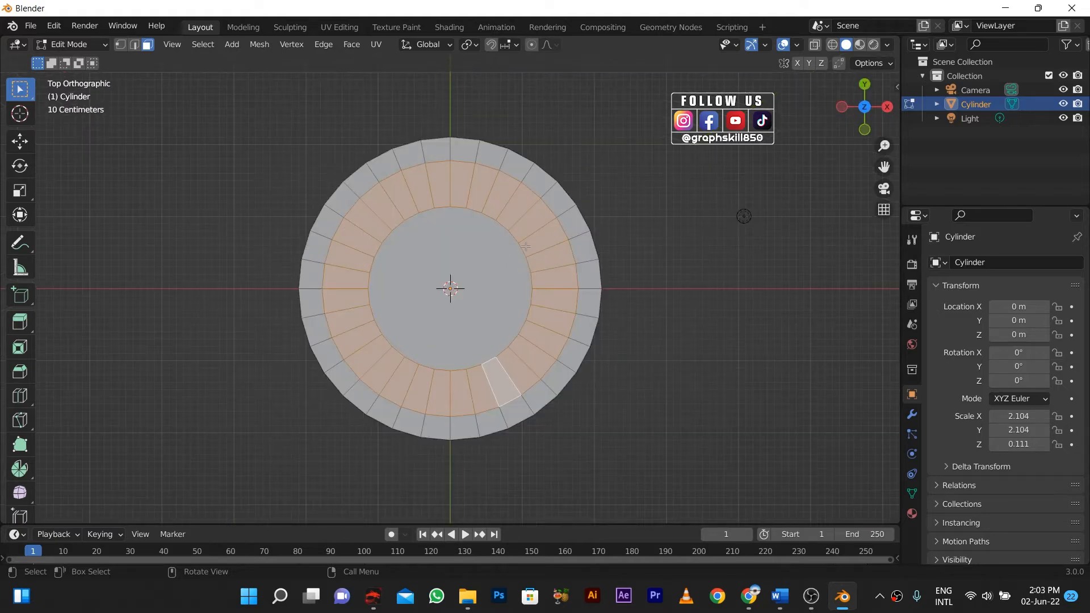
{"action": "left_click", "coordinate": [464, 188]}
{"action": "left_click", "coordinate": [492, 192], "text": "shift"}
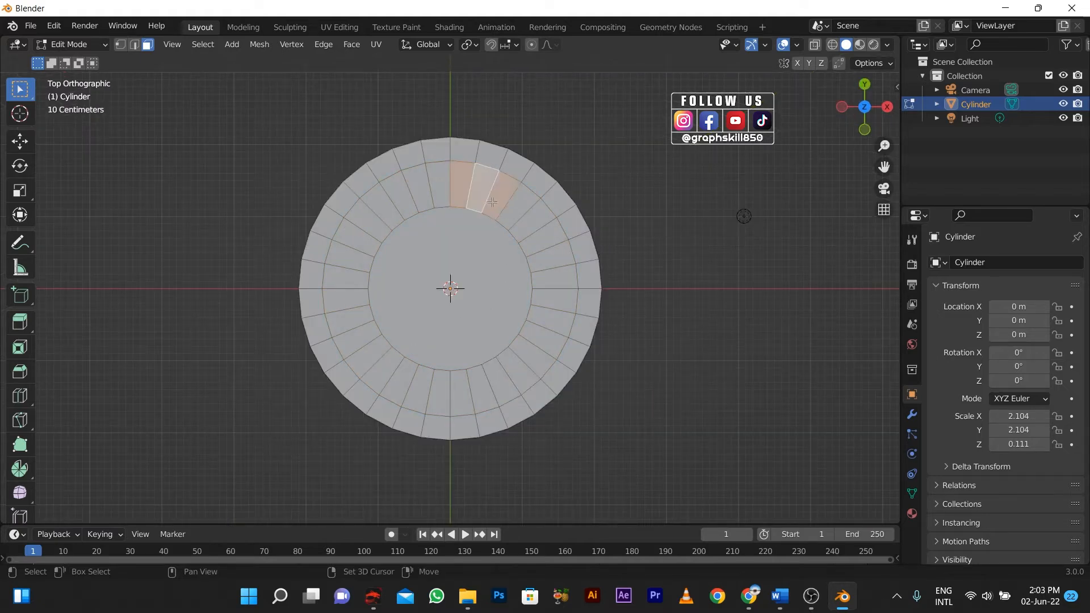
{"action": "left_click", "coordinate": [506, 214], "text": "shift"}
{"action": "left_click", "coordinate": [533, 230], "text": "shift"}
{"action": "left_click", "coordinate": [541, 246], "text": "shift"}
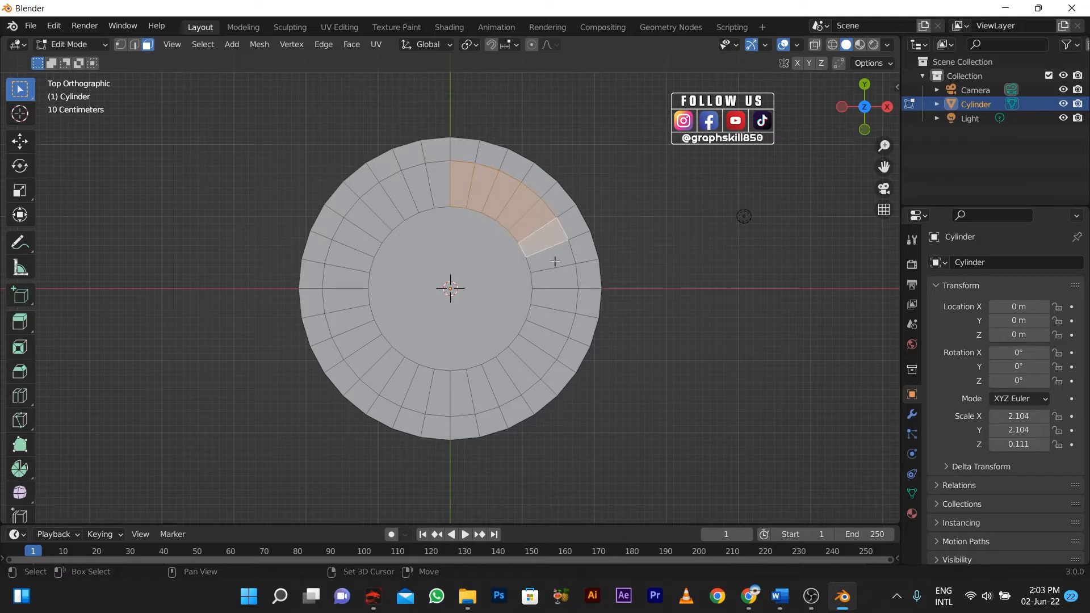
{"action": "left_click", "coordinate": [555, 261], "text": "shift"}
{"action": "middle_click_drag", "start_coordinate": [549, 287], "coordinate": [364, 225]}
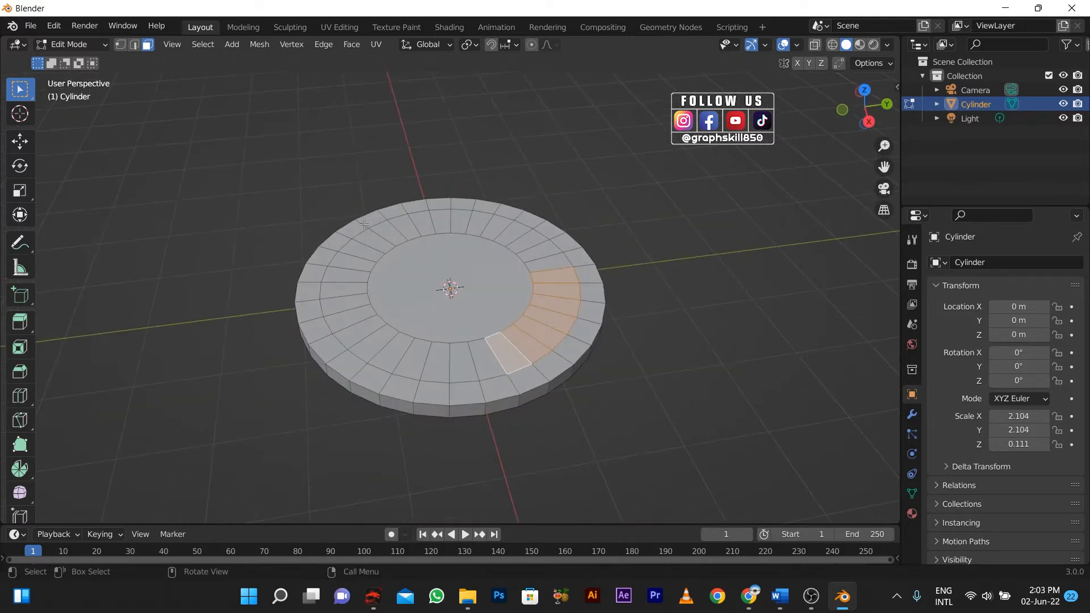
{"action": "key", "text": "KP_1"}
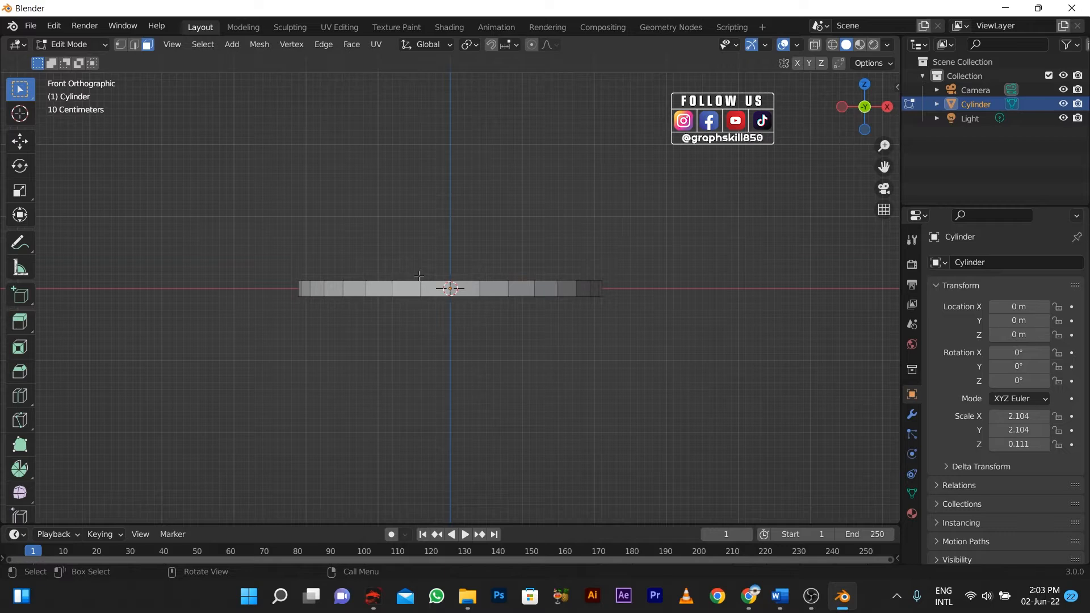
{"action": "type", "text": "e"}
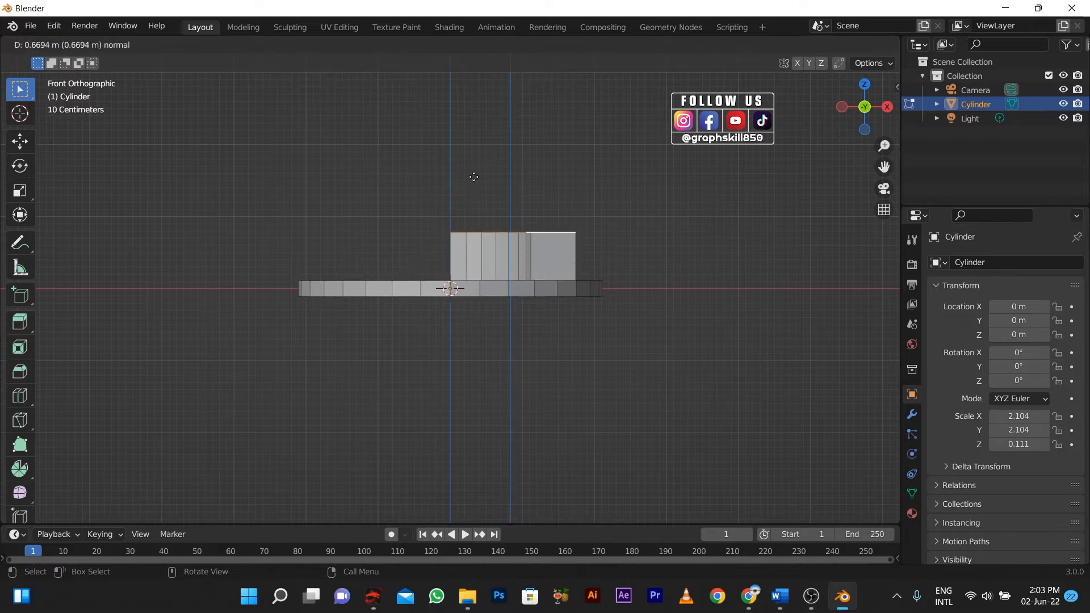
{"action": "type", "text": "1"}
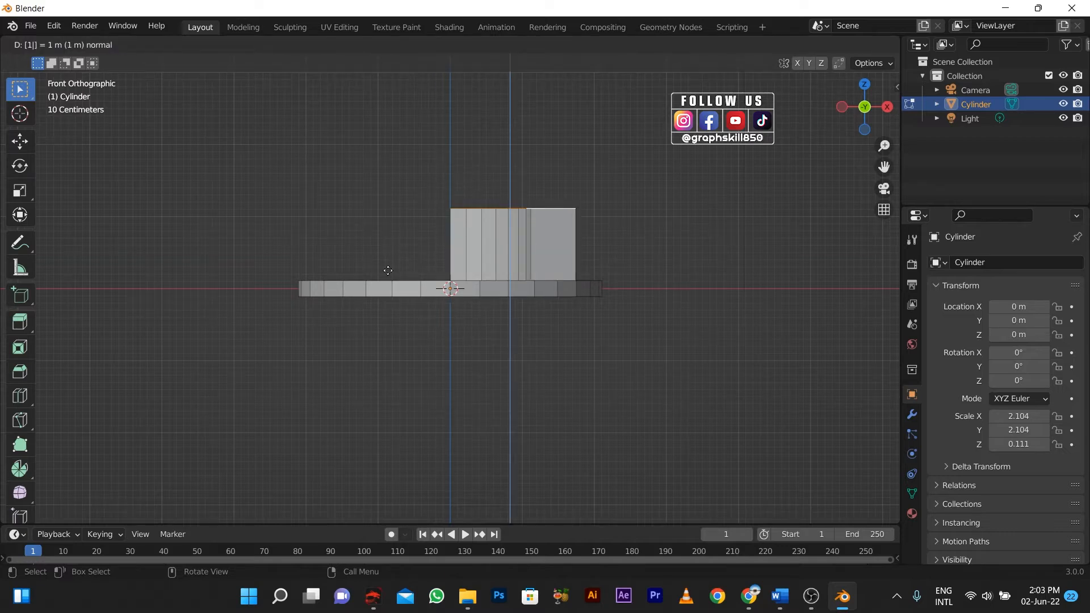
{"action": "key", "text": "Return"}
- Select the eight inner-ring faces of the quarter between the positive Y and negative X axes, next to the raised segment
{"action": "middle_click_drag", "start_coordinate": [369, 209], "coordinate": [445, 216]}
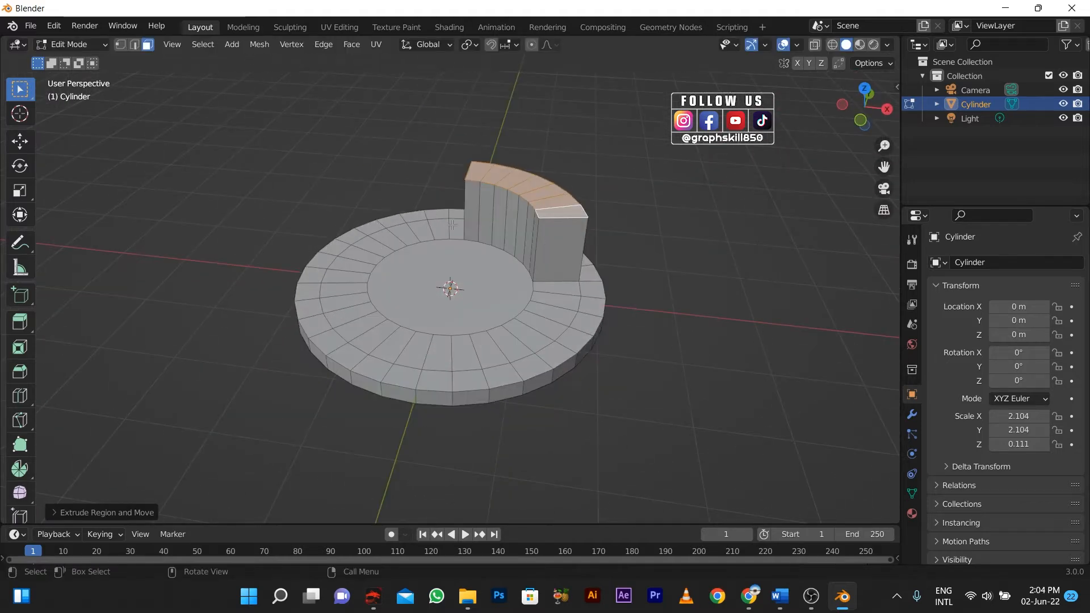
{"action": "left_click", "coordinate": [453, 225]}
{"action": "key", "text": "KP_7"}
{"action": "left_click", "coordinate": [414, 195], "text": "shift"}
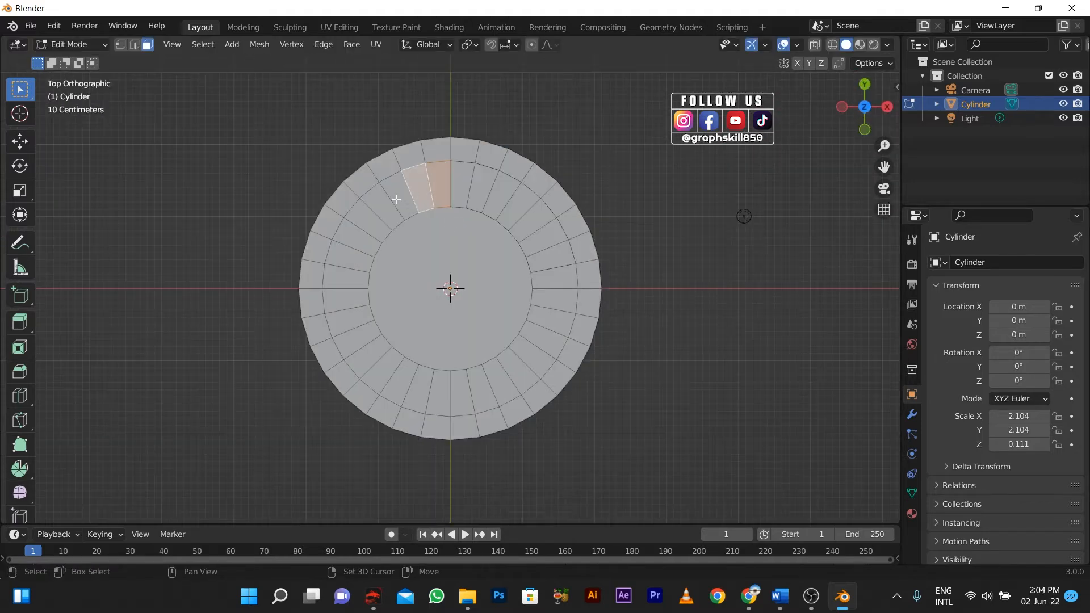
{"action": "left_click", "coordinate": [395, 198], "text": "shift"}
{"action": "left_click", "coordinate": [373, 217], "text": "shift"}
{"action": "left_click", "coordinate": [349, 234], "text": "shift"}
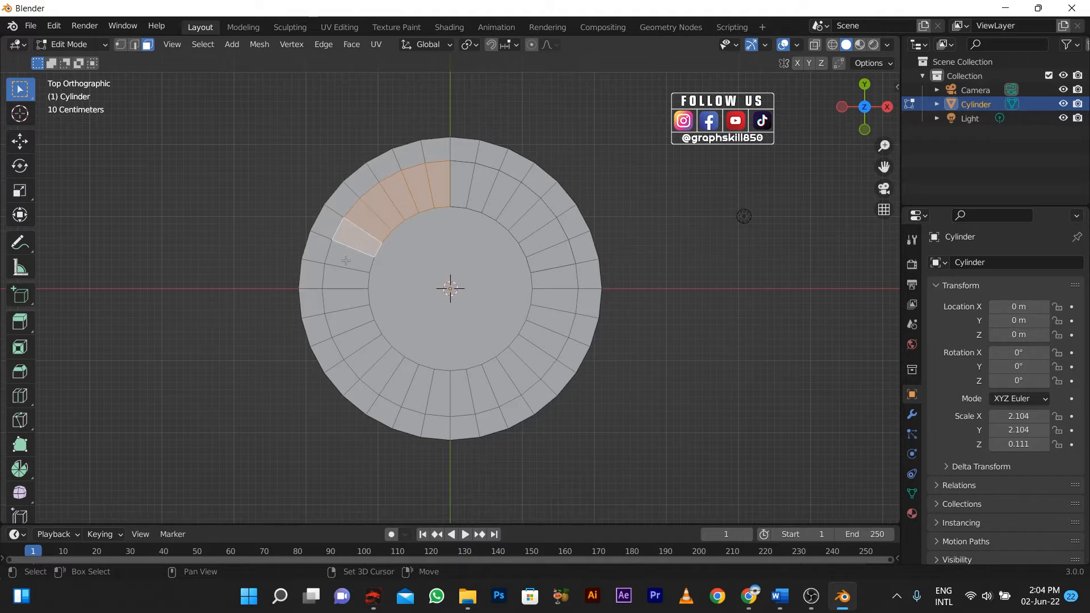
{"action": "left_click", "coordinate": [339, 255], "text": "shift"}
{"action": "left_click", "coordinate": [335, 276], "text": "shift"}
{"action": "middle_click_drag", "start_coordinate": [334, 276], "coordinate": [243, 253]}
{"action": "key", "text": "e"}
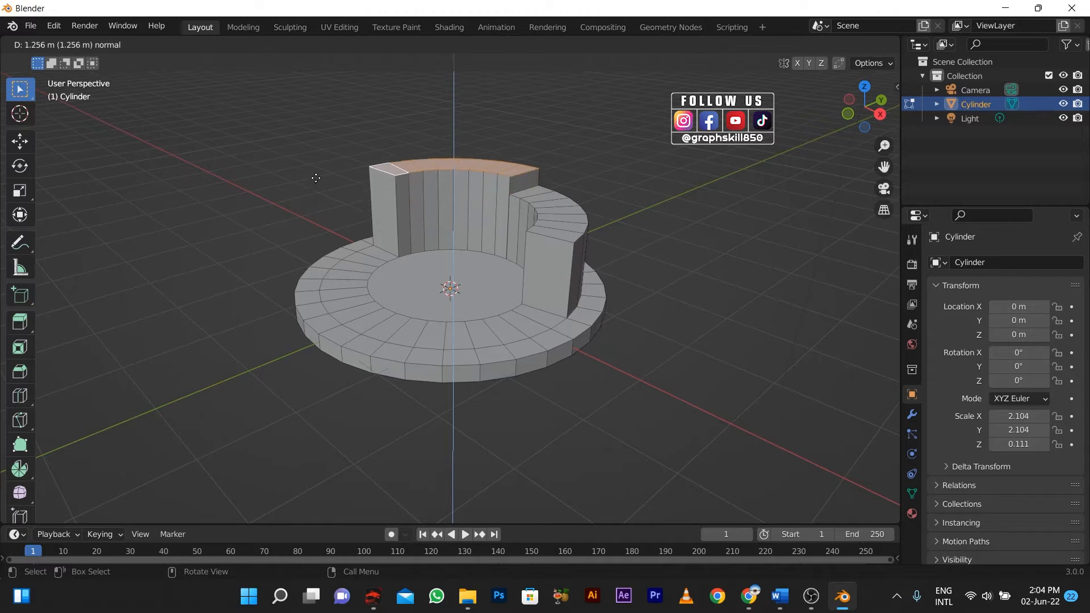
{"action": "type", "text": "1.5"}
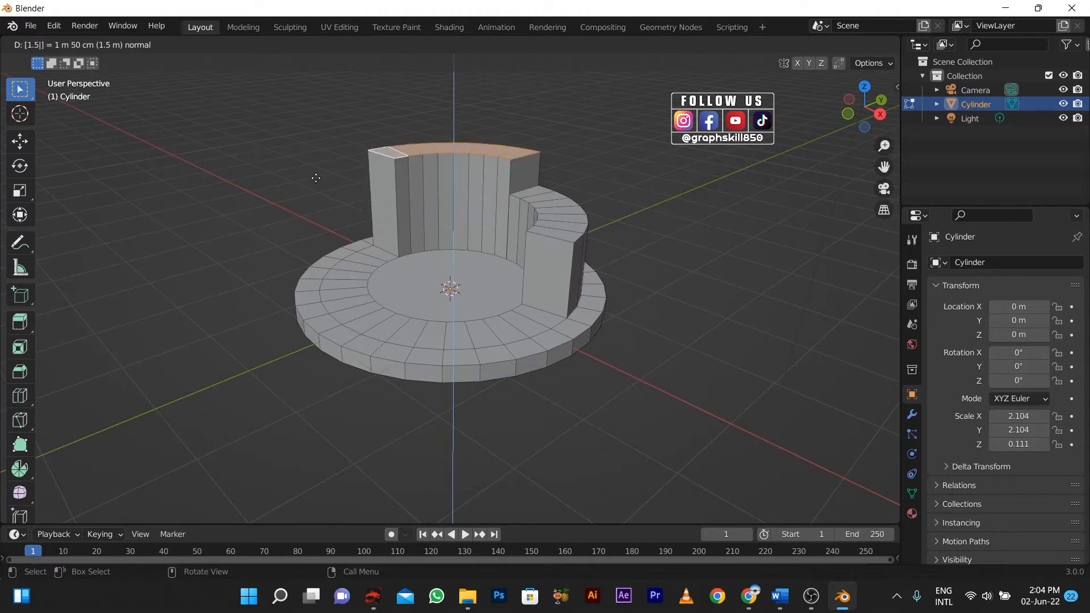
{"action": "type", "text": "x"}
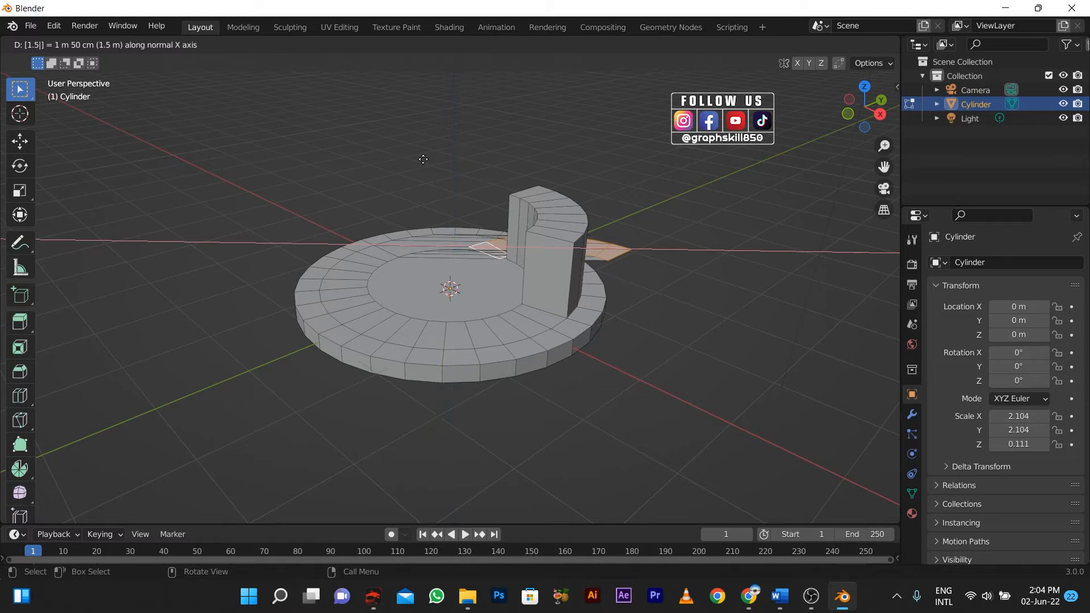
{"action": "key", "text": "Escape"}
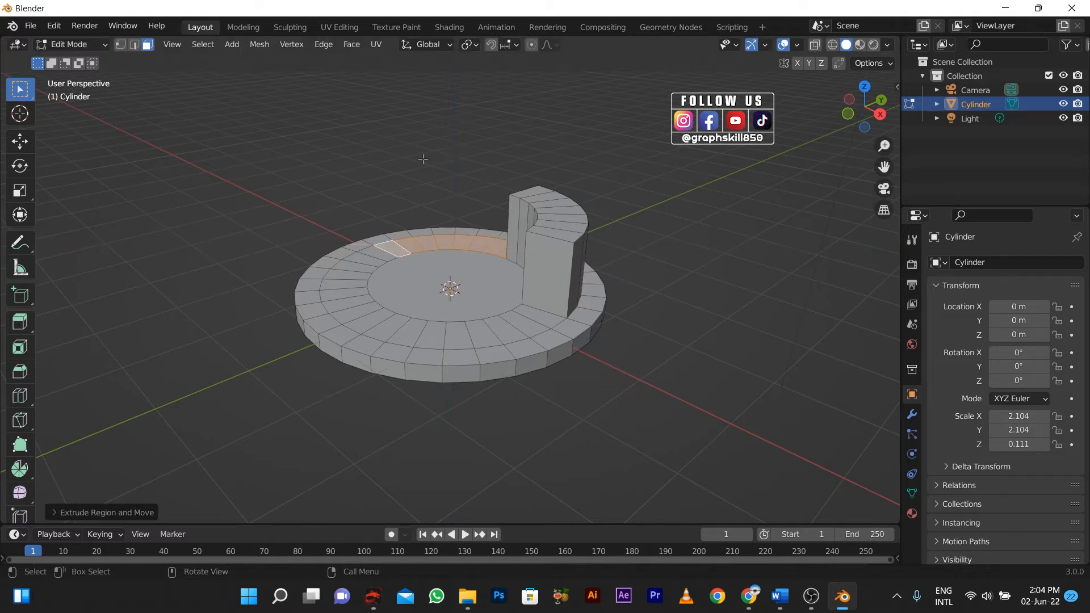
- Extrude the selected quarter of ring faces straight up, higher than the first raised segment
{"action": "key", "text": "e"}
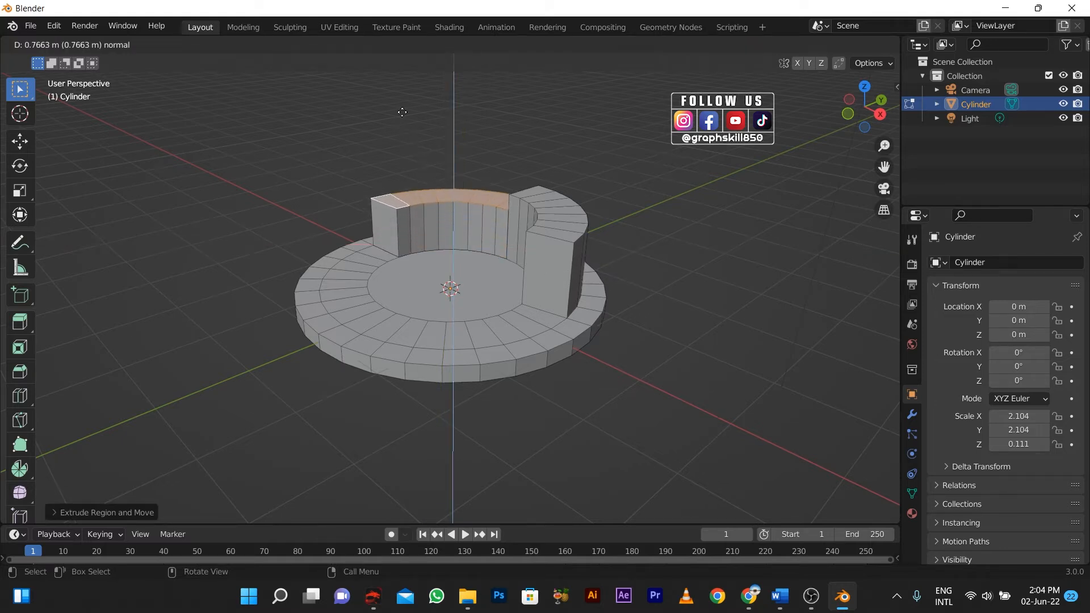
{"action": "left_click", "coordinate": [401, 110]}
- Select the run of inner-ring faces starting beside the tall segment, leaving a short stretch unselected before the first raised segment
{"action": "middle_click_drag", "start_coordinate": [401, 110], "coordinate": [511, 352]}
{"action": "left_click", "coordinate": [543, 300]}
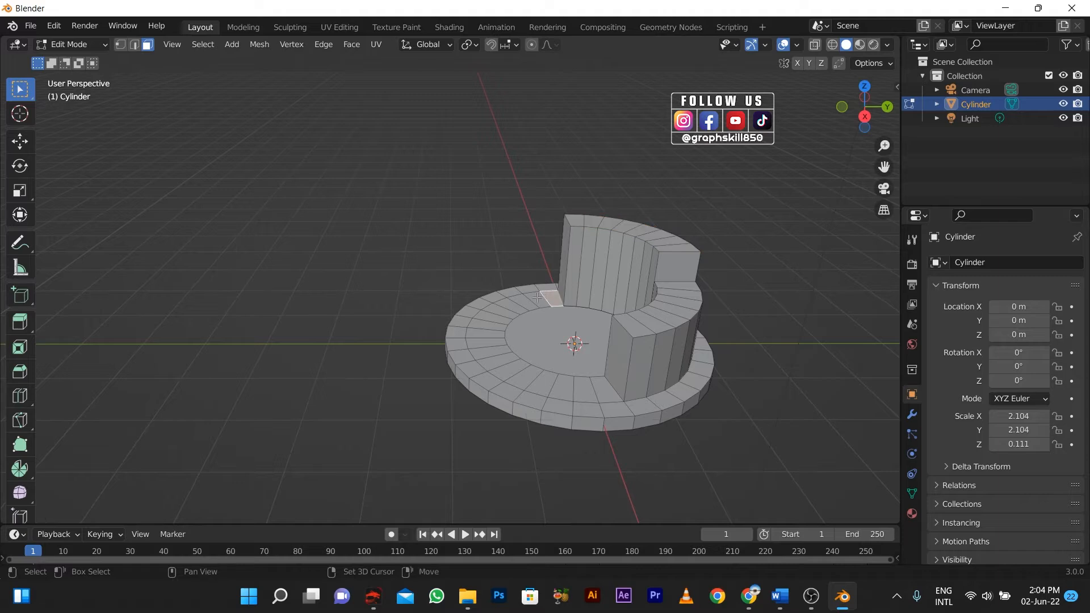
{"action": "left_click", "coordinate": [513, 307], "text": "shift"}
{"action": "left_click", "coordinate": [509, 304], "text": "shift"}
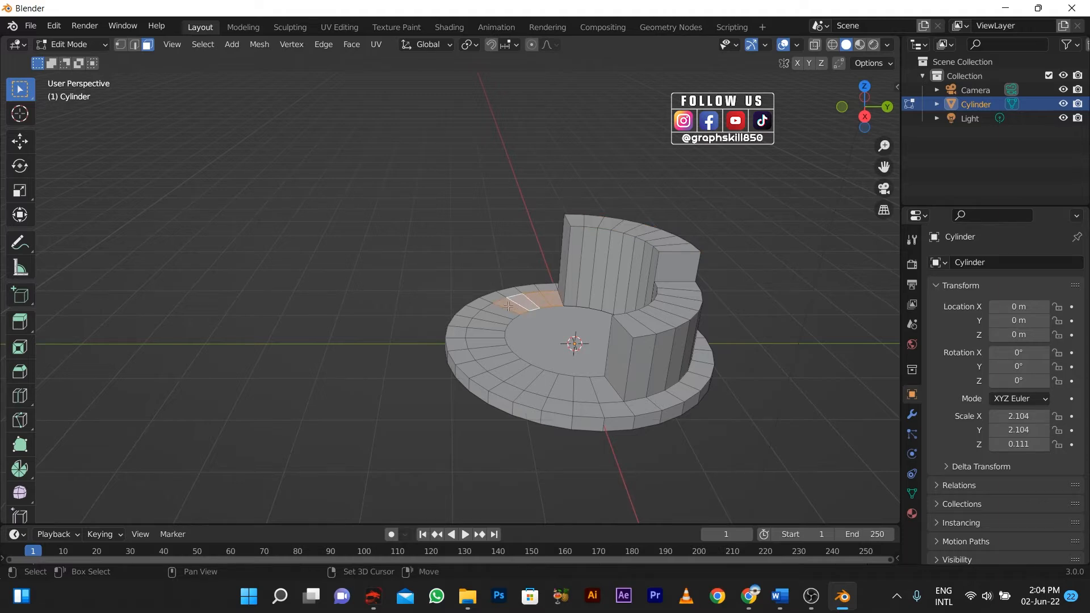
{"action": "left_click", "coordinate": [495, 313], "text": "shift"}
{"action": "left_click_drag", "start_coordinate": [482, 313], "coordinate": [513, 375], "text": "shift"}
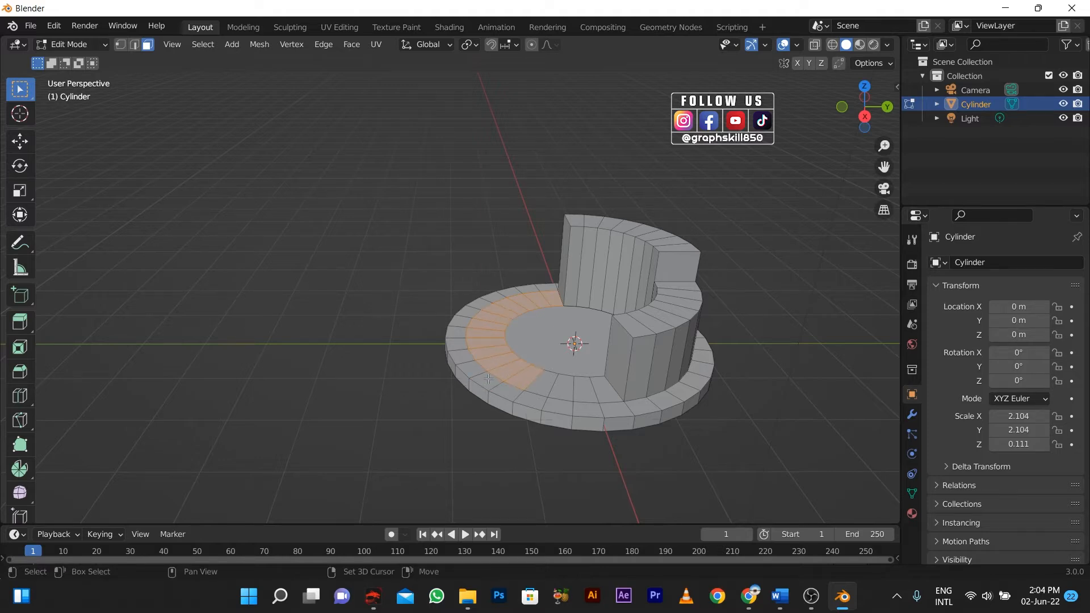
{"action": "key", "text": "e"}
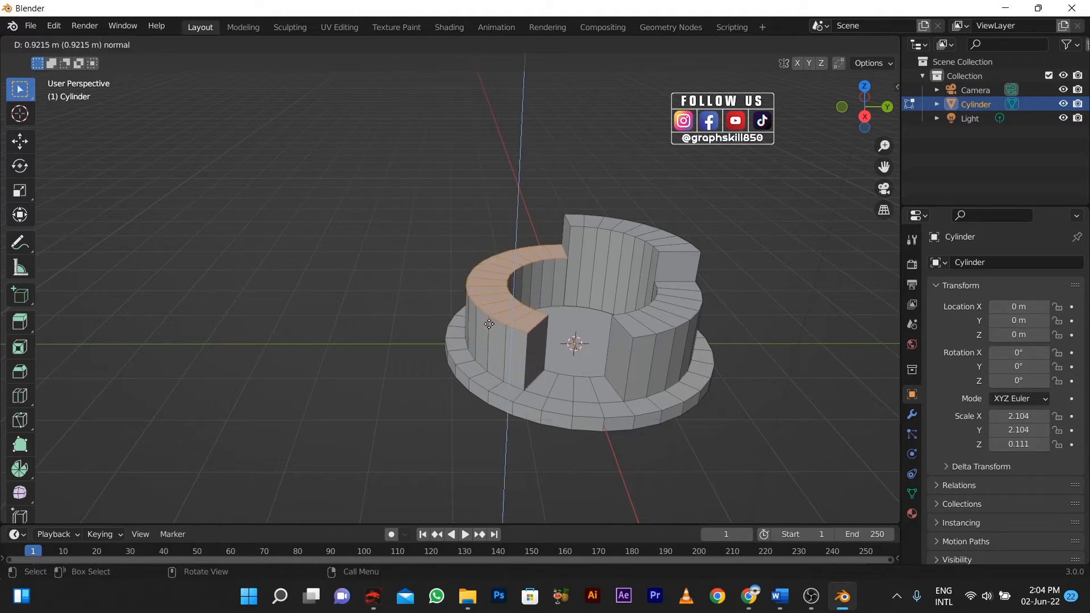
{"action": "key", "text": "2"}
{"action": "key", "text": "y"}
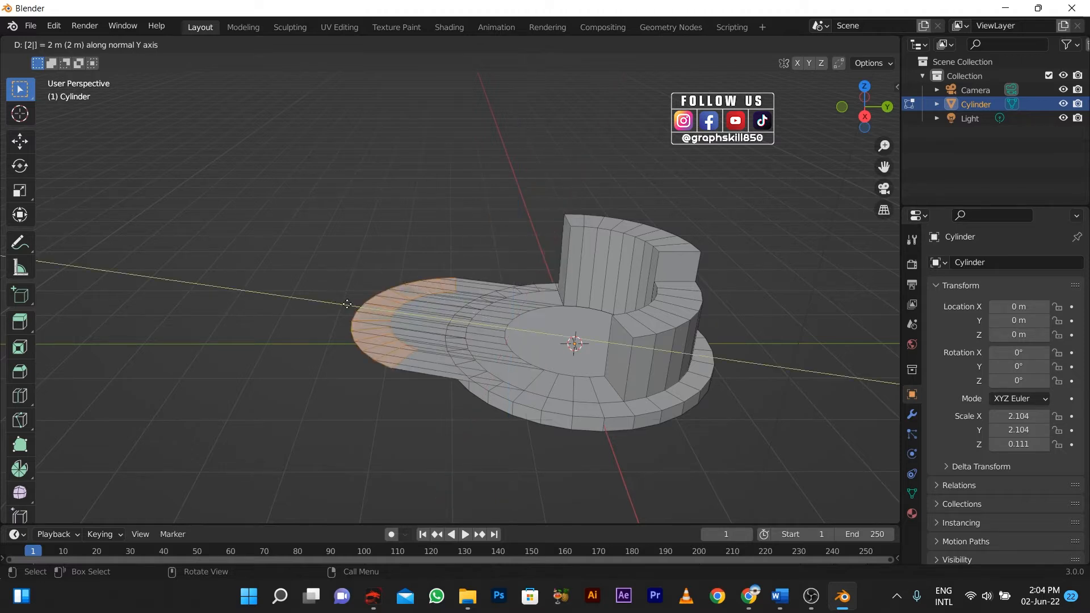
{"action": "key", "text": "Escape"}
- Extrude the selected run of inner-ring faces straight up 2 m
{"action": "key", "text": "e"}
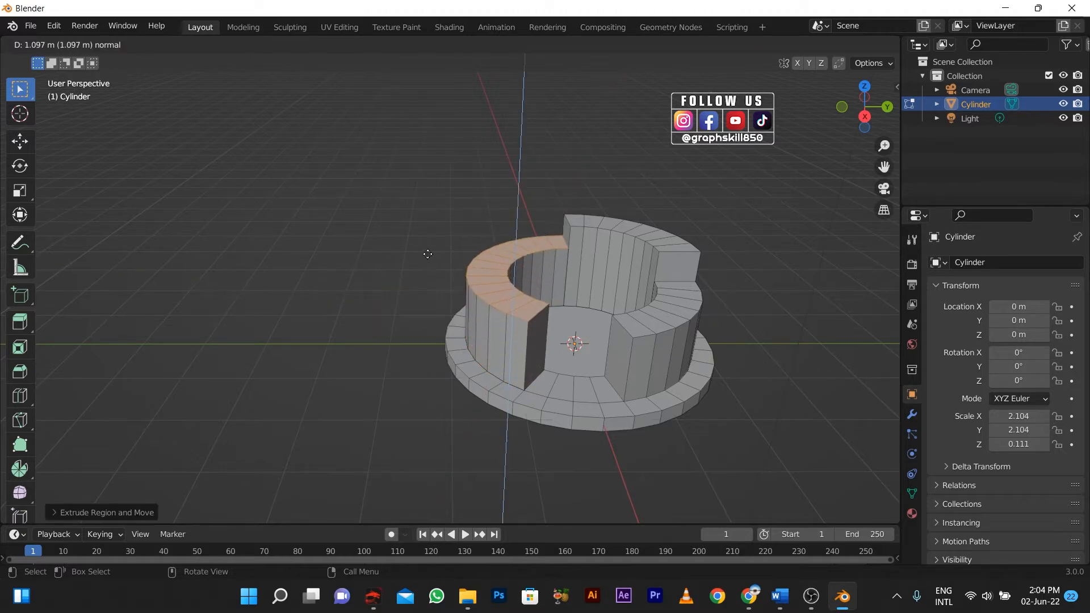
{"action": "key", "text": "2"}
{"action": "key", "text": "Return"}
- Select the four remaining flat inner-ring faces between the tallest and the first raised segment, and extrude them upward 0.5 m
{"action": "middle_click_drag", "start_coordinate": [430, 226], "coordinate": [398, 228]}
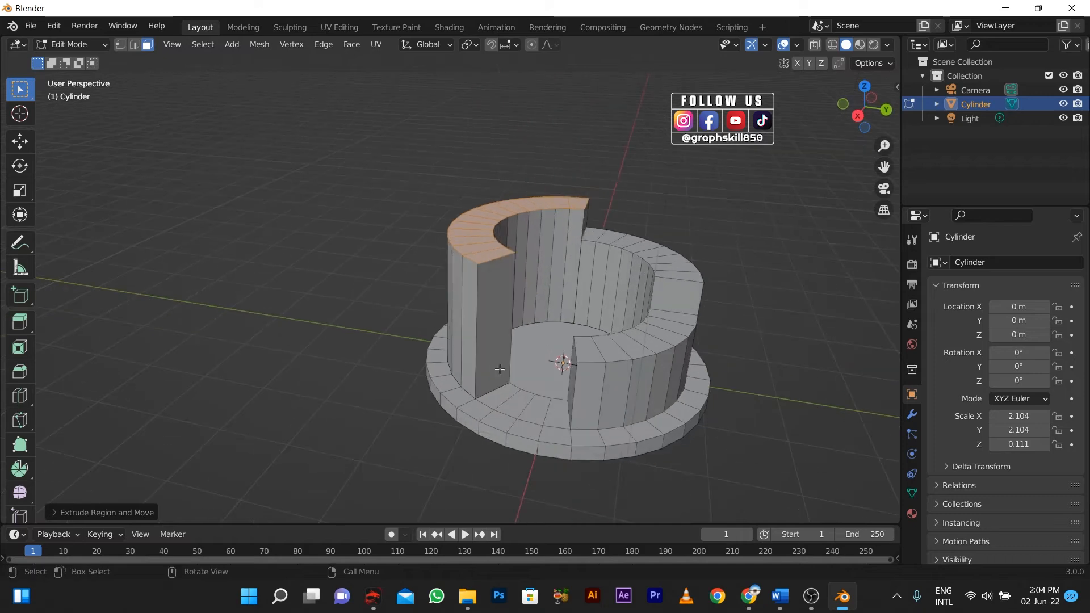
{"action": "left_click", "coordinate": [507, 391]}
{"action": "left_click", "coordinate": [522, 401], "text": "shift"}
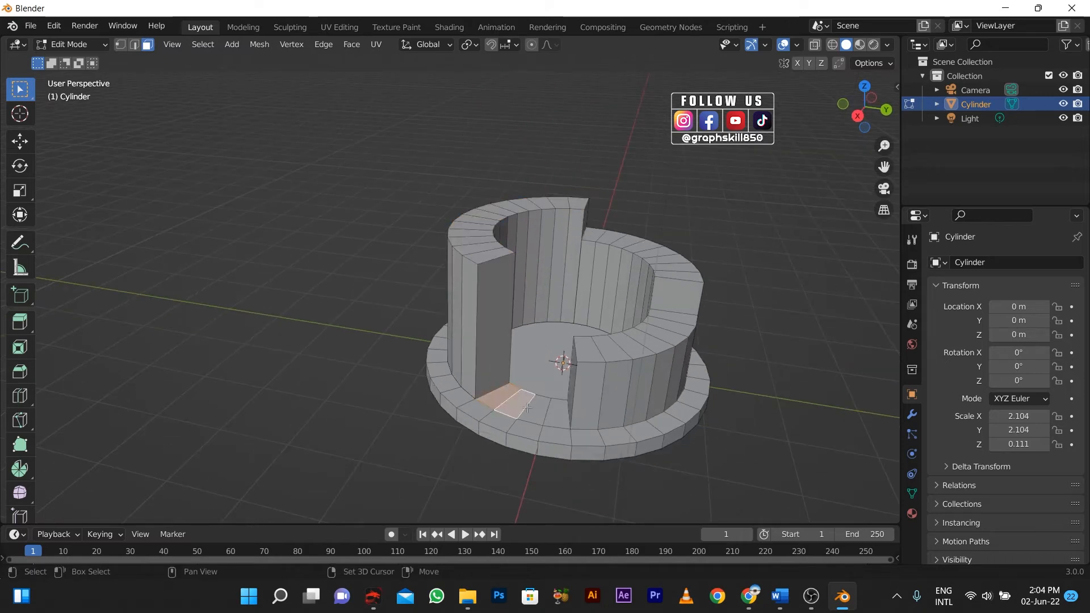
{"action": "left_click", "coordinate": [539, 410], "text": "shift"}
{"action": "left_click", "coordinate": [550, 419], "text": "shift"}
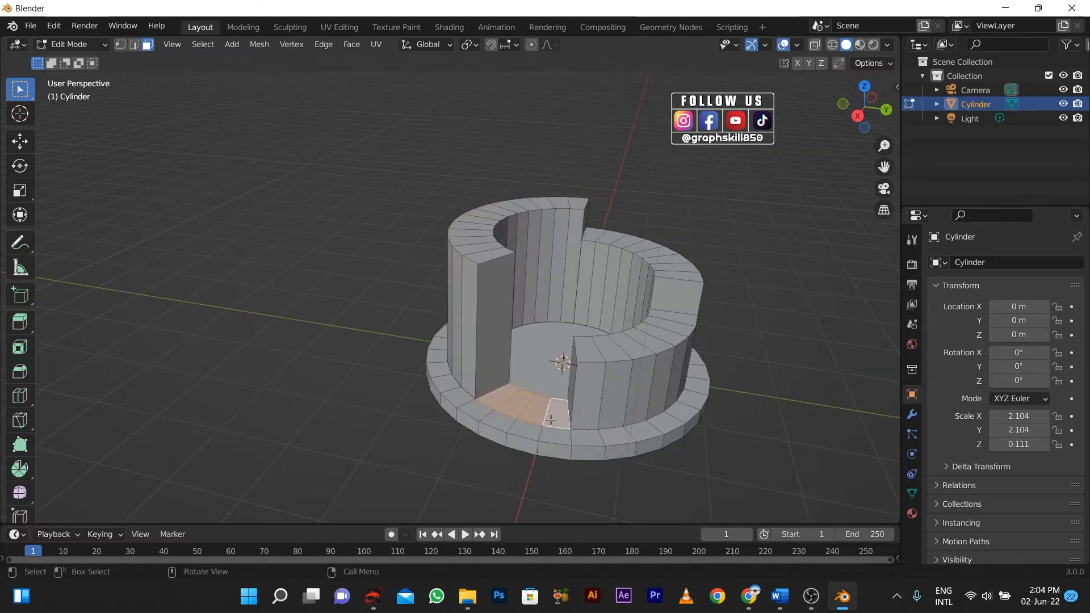
{"action": "key", "text": "e"}
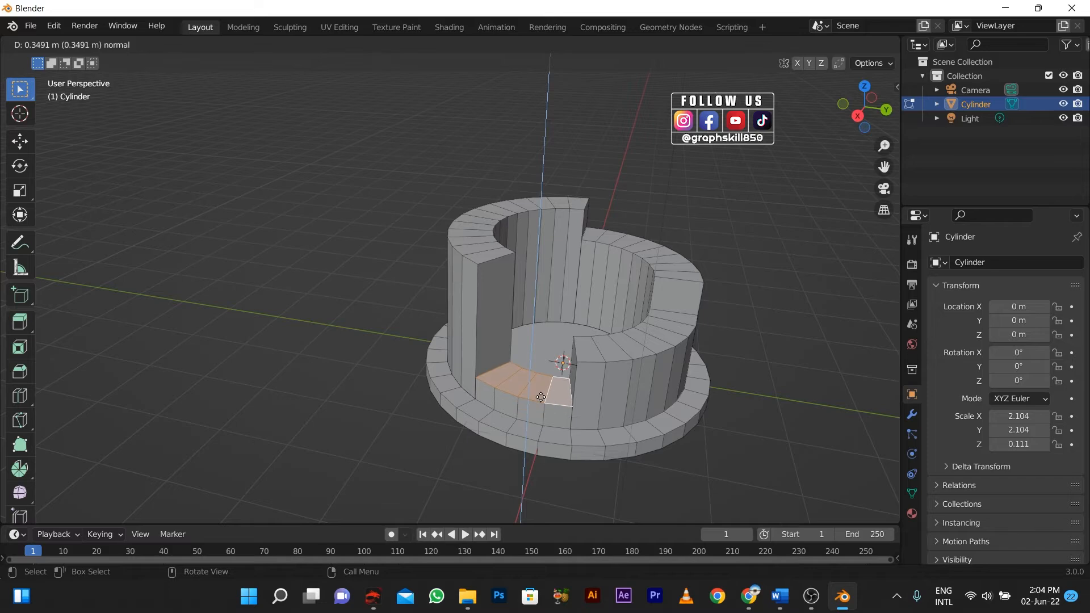
{"action": "type", "text": ".5"}
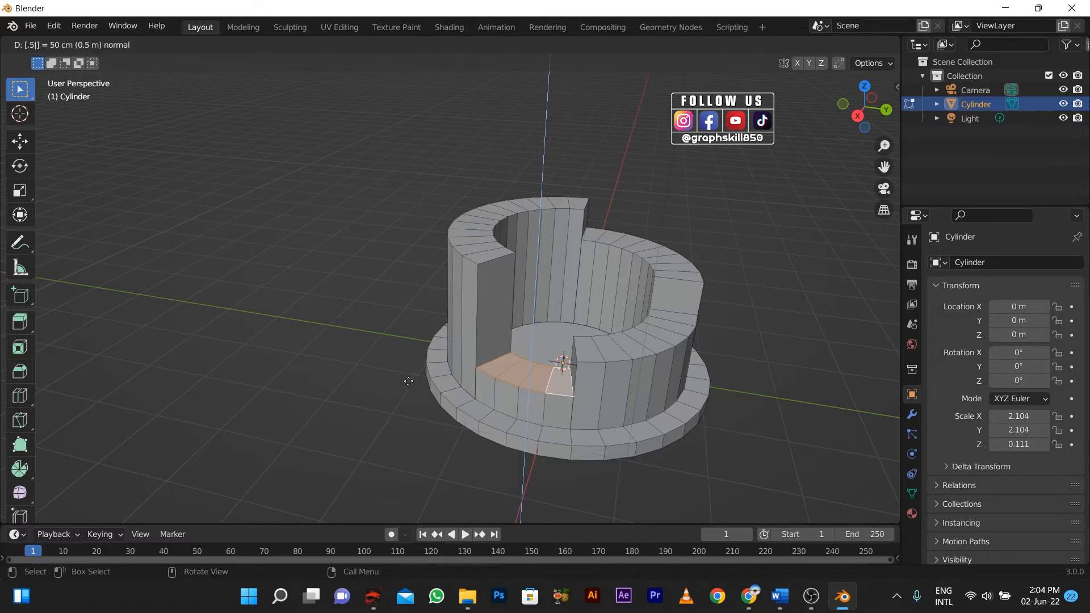
{"action": "key", "text": "Return"}
- Return to Object Mode and shade the whole cylinder smooth
{"action": "middle_click_drag", "start_coordinate": [261, 355], "coordinate": [297, 365]}
{"action": "key", "text": "Tab"}
{"action": "middle_click_drag", "start_coordinate": [442, 360], "coordinate": [482, 262]}
{"action": "right_click", "coordinate": [482, 259]}
{"action": "left_click", "coordinate": [476, 258]}
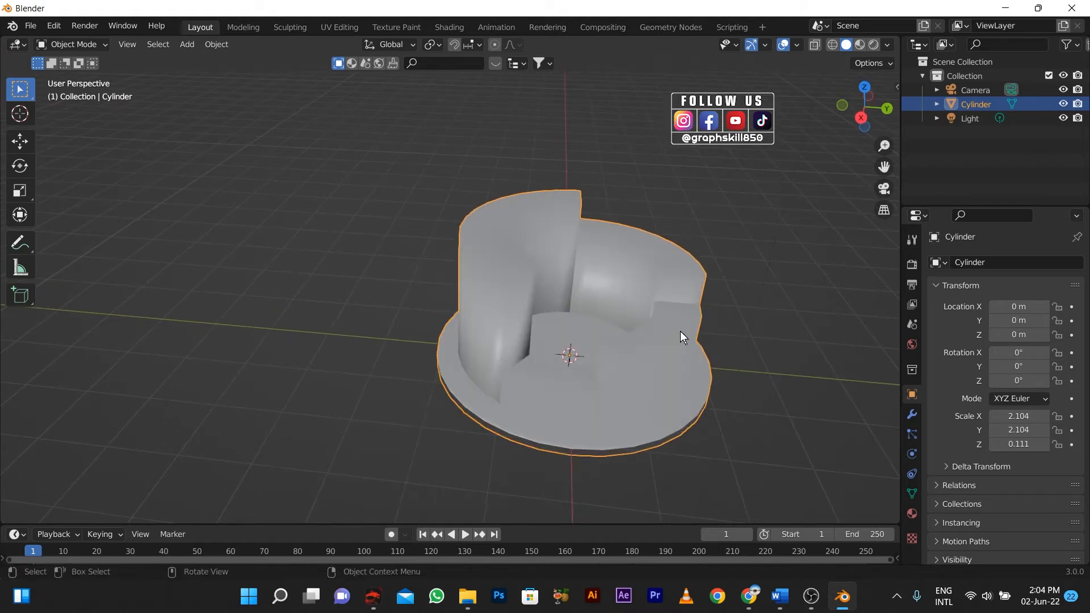
- Enable Auto Smooth for the cylinder's normals at a 30° angle
{"action": "left_click", "coordinate": [910, 475]}
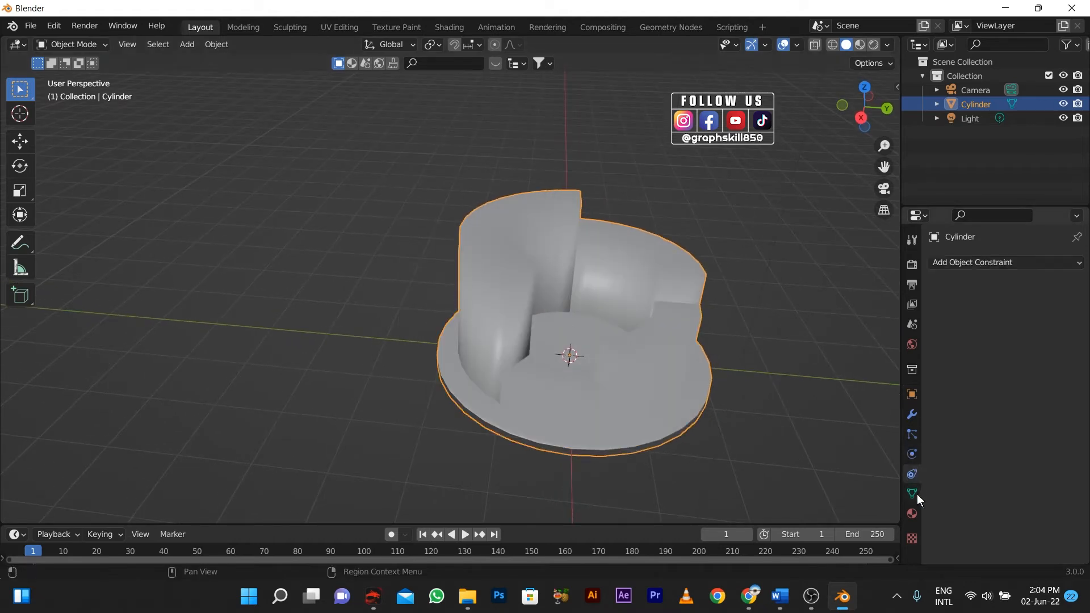
{"action": "left_click", "coordinate": [913, 493]}
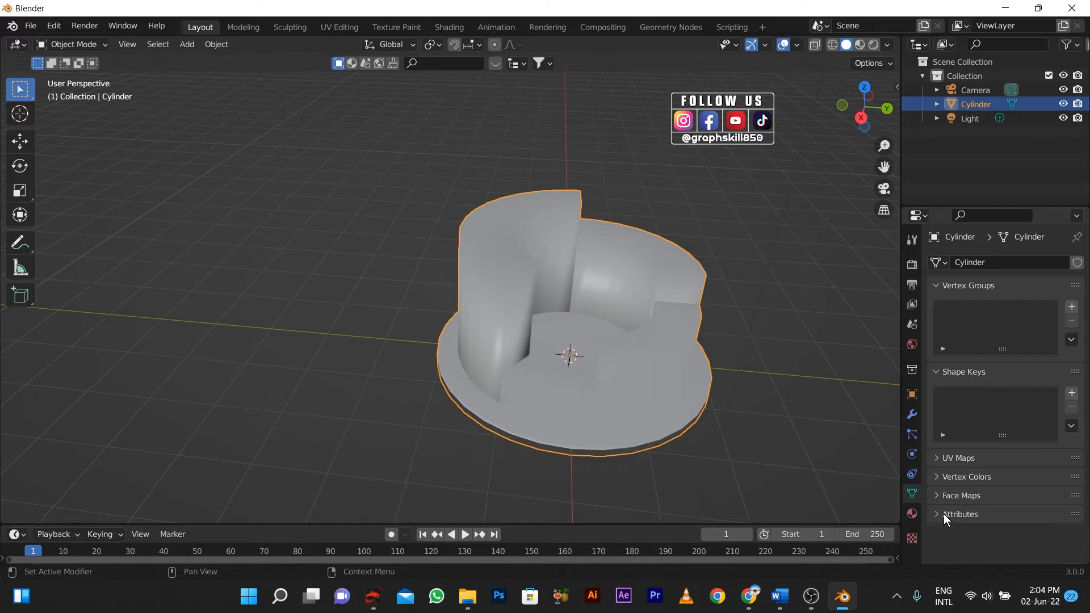
{"action": "left_click", "coordinate": [944, 533]}
{"action": "left_click", "coordinate": [993, 554]}
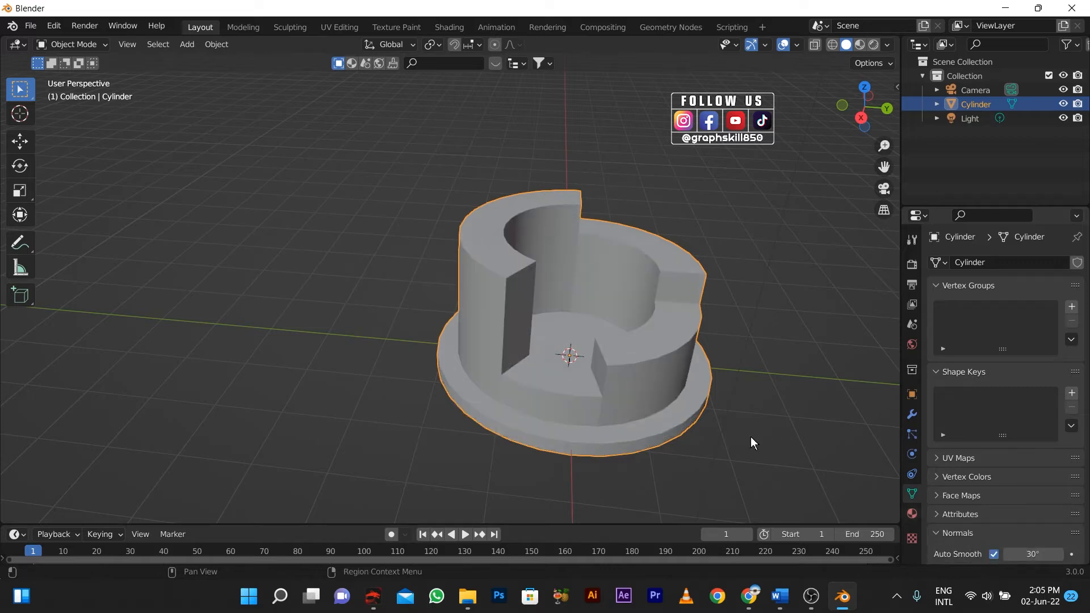
- Switch the viewport to Material Preview shading and change its lighting environment to the sunny grass field with blue sky
{"action": "mouse_move", "coordinate": [750, 437]}
{"action": "middle_mouse_down"}
{"action": "mouse_move", "coordinate": [421, 263]}
{"action": "mouse_move", "coordinate": [395, 261]}
{"action": "mouse_move", "coordinate": [894, 37]}
{"action": "middle_mouse_up"}
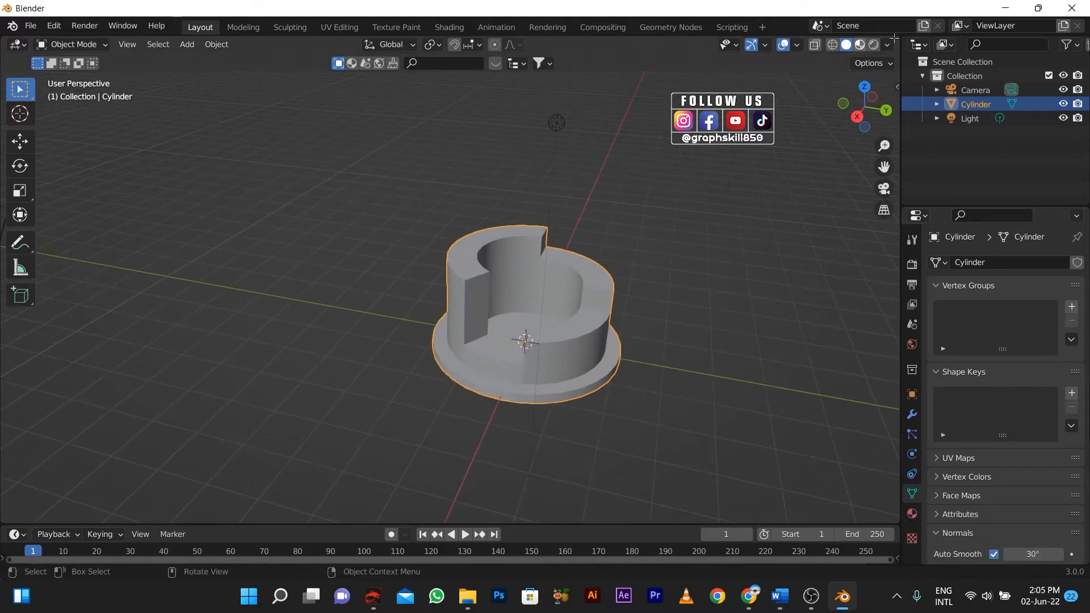
{"action": "left_click", "coordinate": [859, 45]}
{"action": "left_click", "coordinate": [872, 45]}
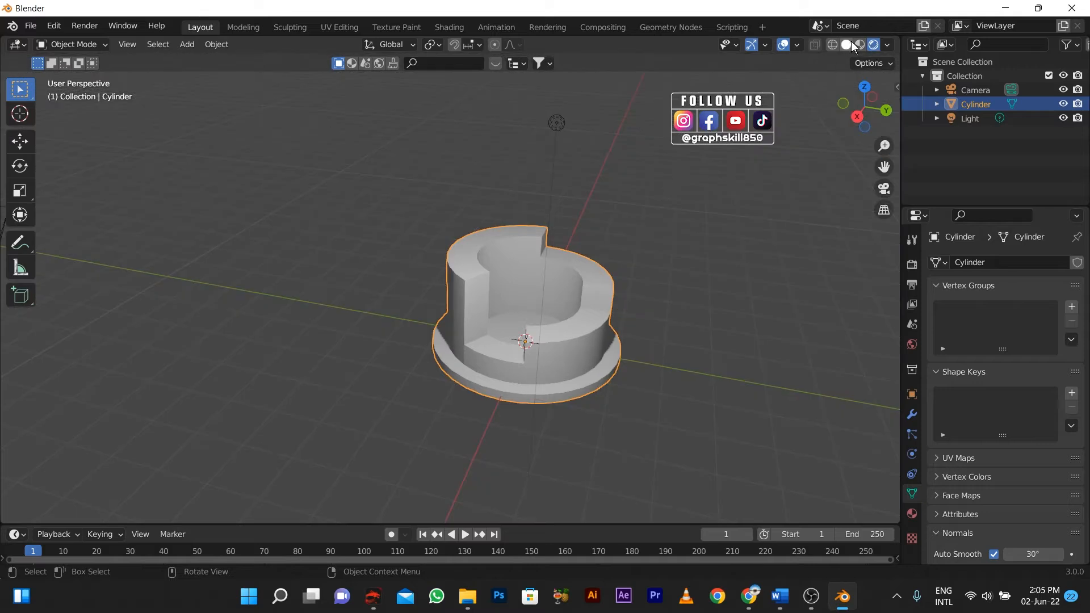
{"action": "left_click", "coordinate": [858, 46]}
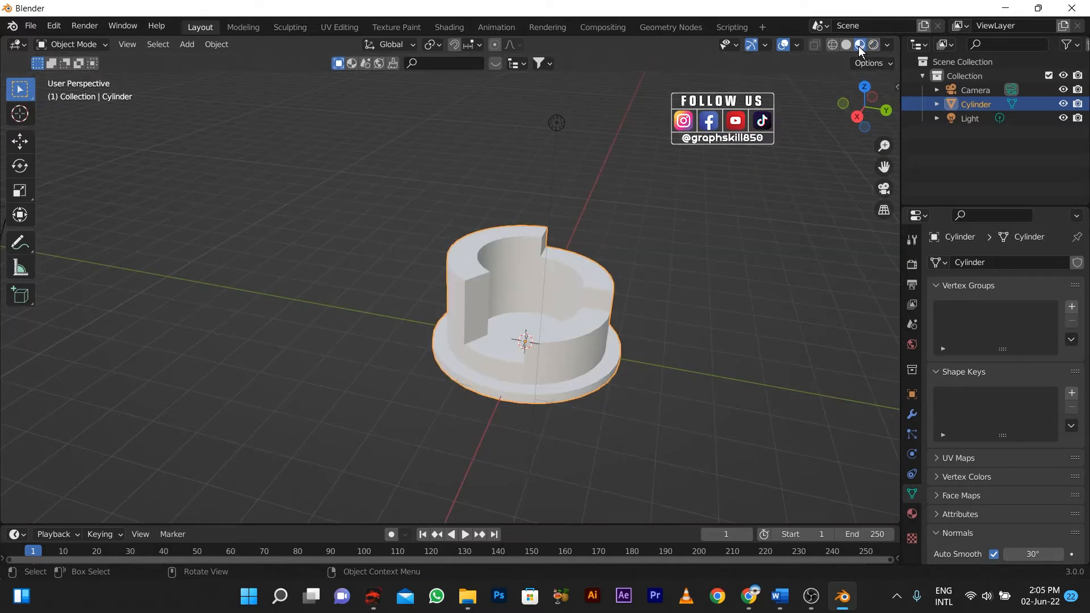
{"action": "key", "text": "alt+z"}
{"action": "key", "text": "alt+z"}
{"action": "left_click", "coordinate": [886, 45]}
{"action": "left_click", "coordinate": [867, 155]}
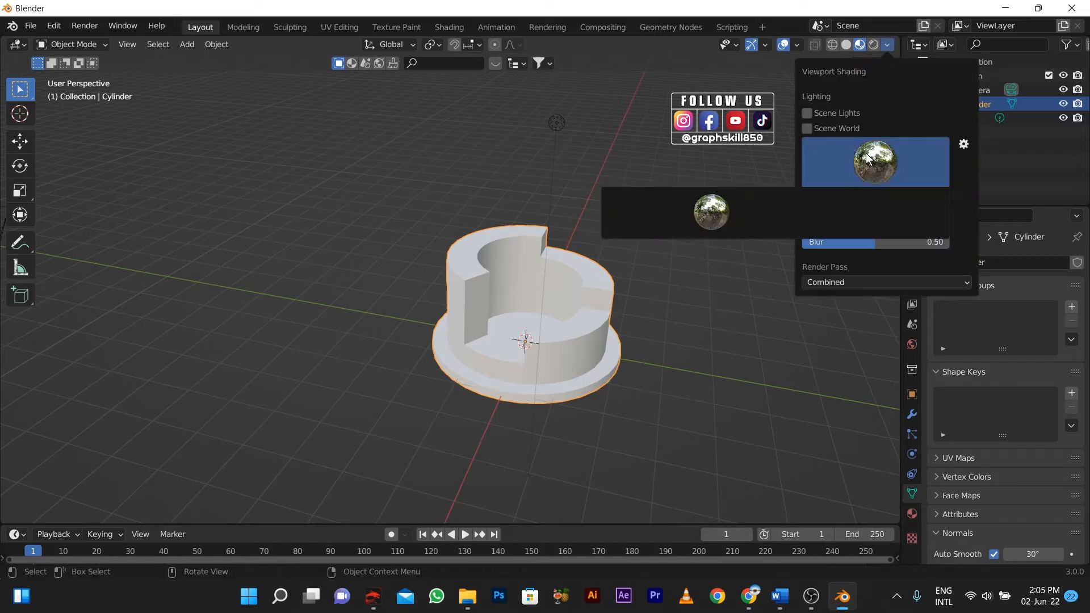
{"action": "left_click", "coordinate": [840, 211]}
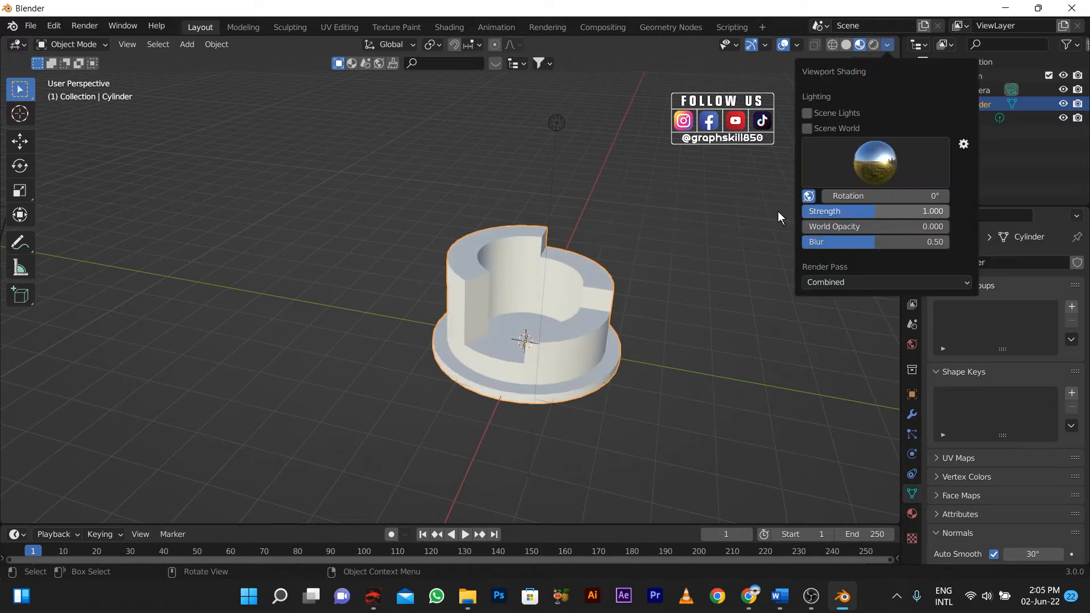
- Enter Edit Mode on the cylinder and create a first material with the default light base color
{"action": "mouse_move", "coordinate": [778, 212]}
{"action": "middle_mouse_down"}
{"action": "mouse_move", "coordinate": [400, 192]}
{"action": "mouse_move", "coordinate": [489, 211]}
{"action": "middle_mouse_up"}
{"action": "scroll", "coordinate": [523, 285], "scroll_direction": "up", "scroll_amount": 2}
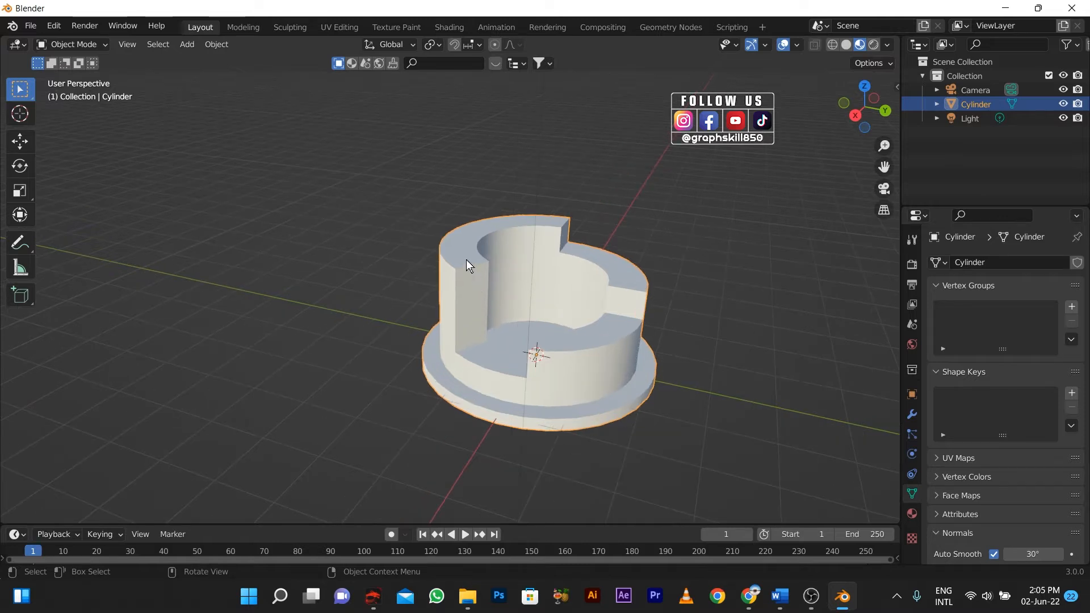
{"action": "left_click", "coordinate": [912, 514]}
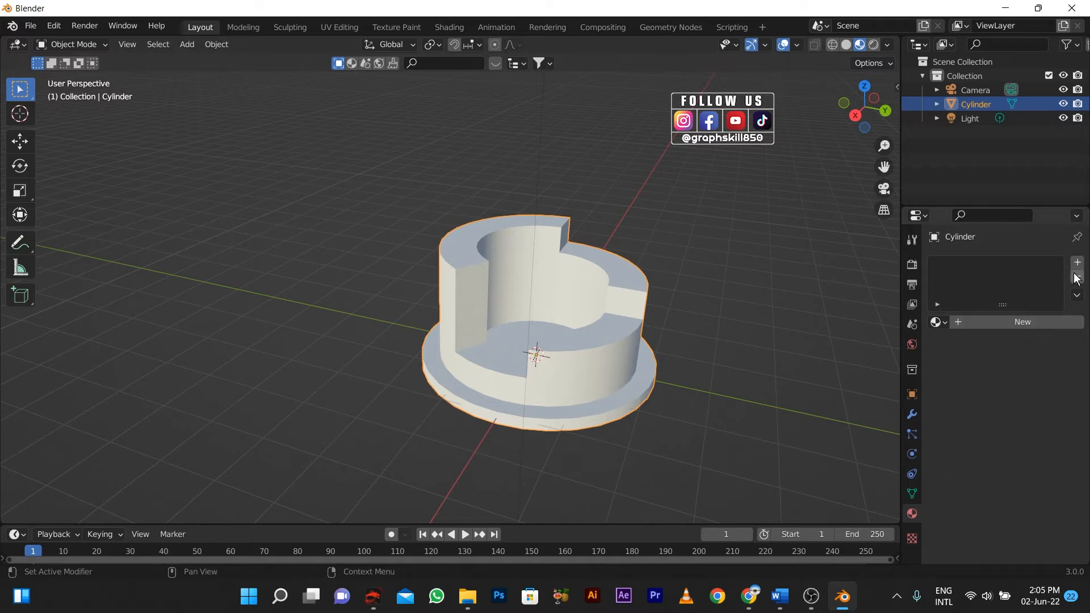
{"action": "key", "text": "Tab"}
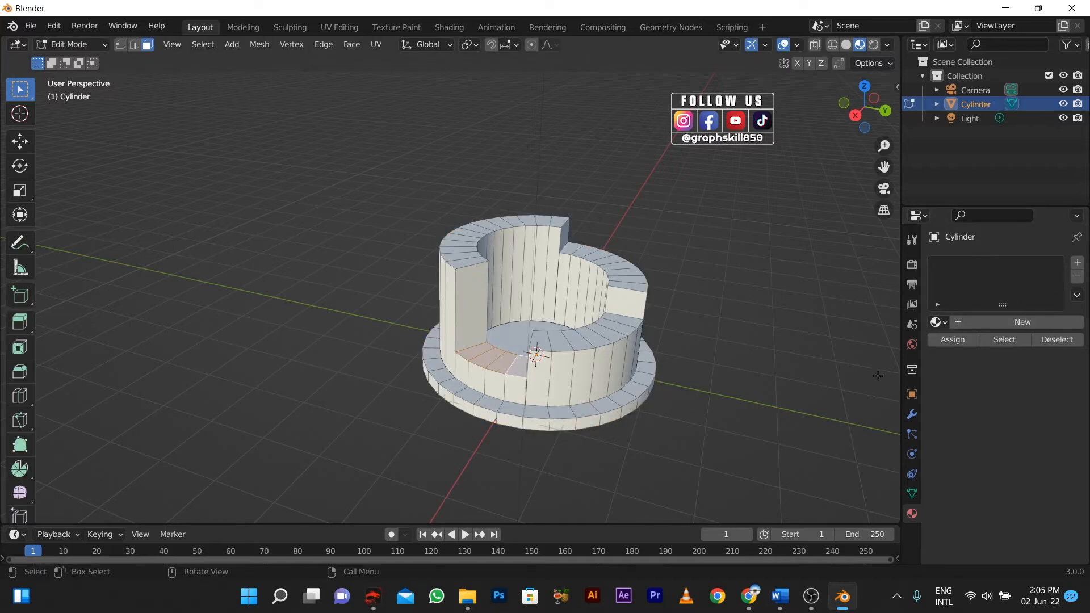
{"action": "left_click", "coordinate": [994, 322]}
- Add a second material with a red base color and assign it to the lowest segment's four selected top faces
{"action": "left_click", "coordinate": [1076, 267]}
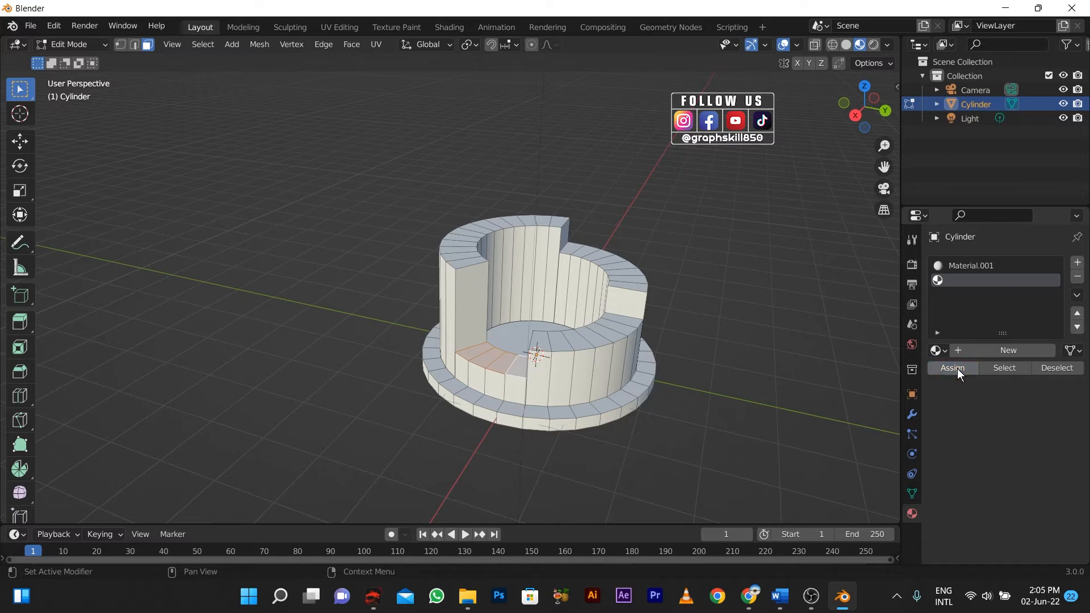
{"action": "left_click", "coordinate": [1008, 351]}
{"action": "left_click", "coordinate": [1032, 516]}
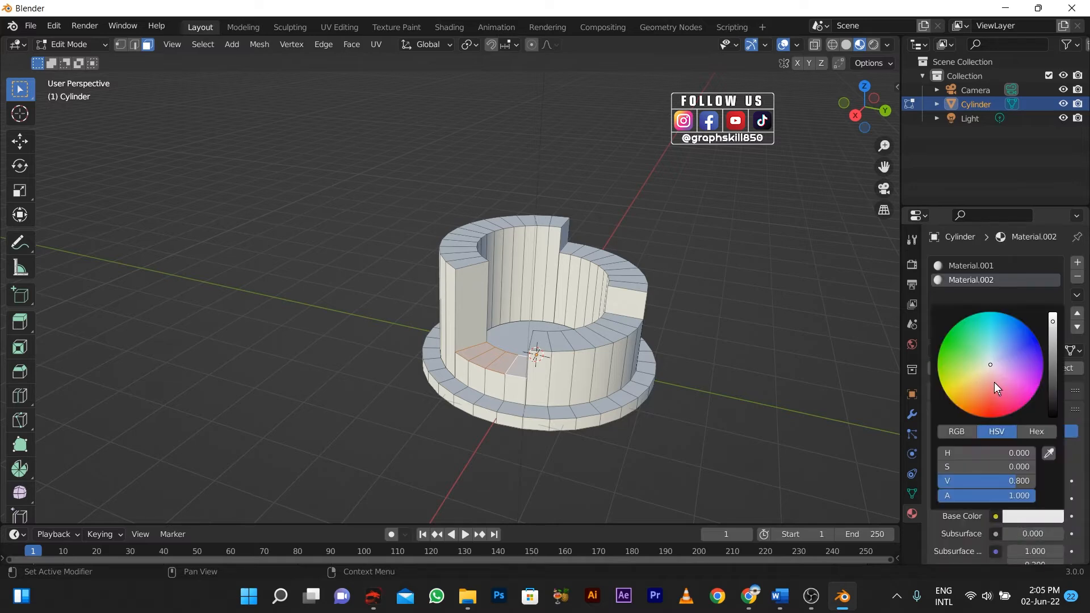
{"action": "left_click_drag", "start_coordinate": [994, 383], "coordinate": [1066, 369]}
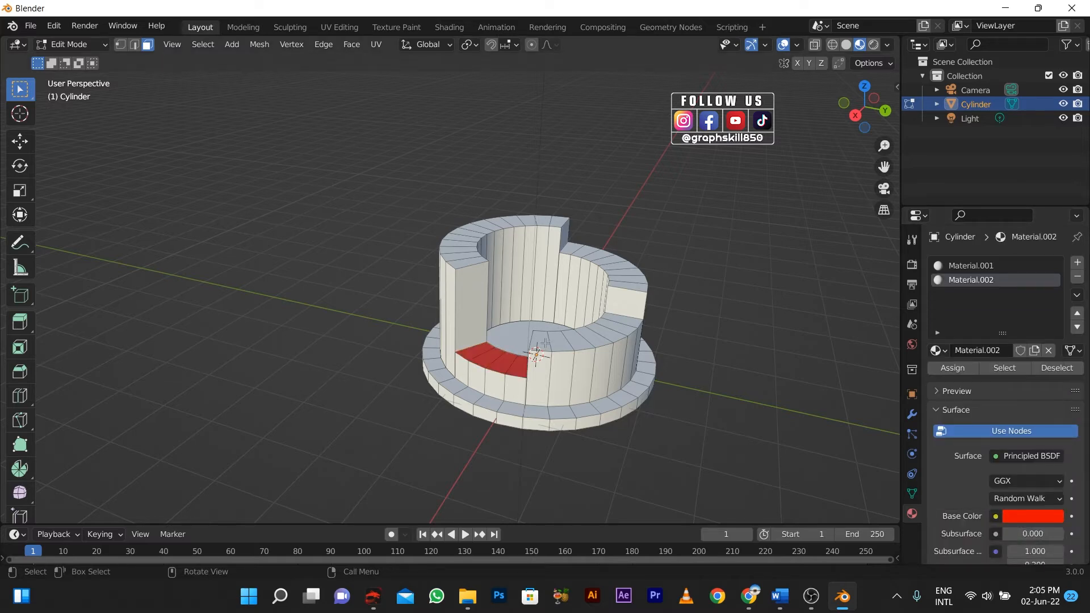
- Select the top faces of the 1 m segment beside the red one and assign them a new material with a green base color
{"action": "left_click", "coordinate": [560, 353]}
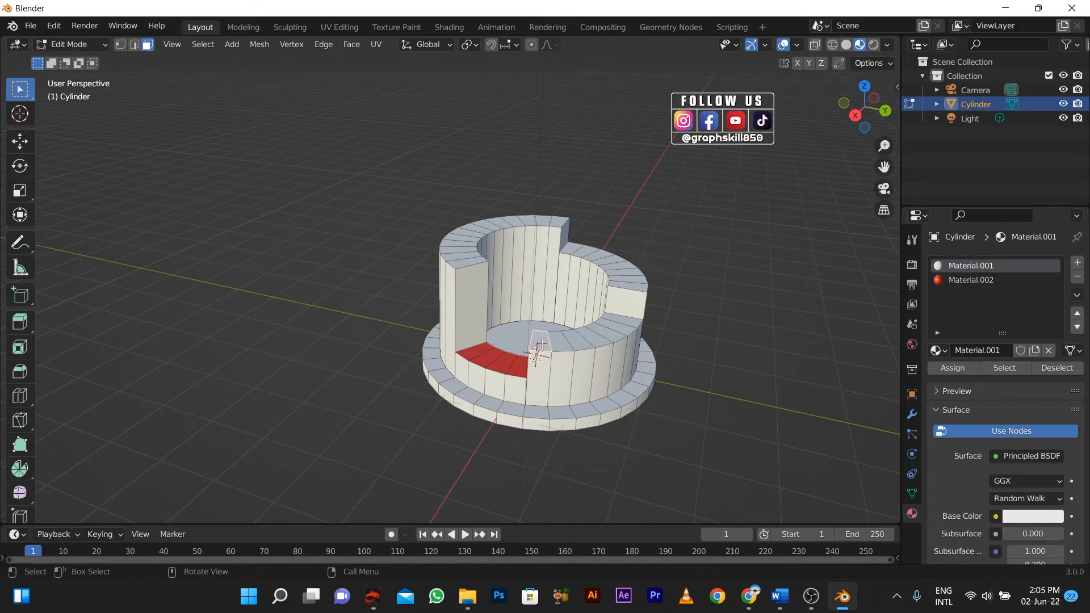
{"action": "left_click", "coordinate": [575, 342], "text": "shift"}
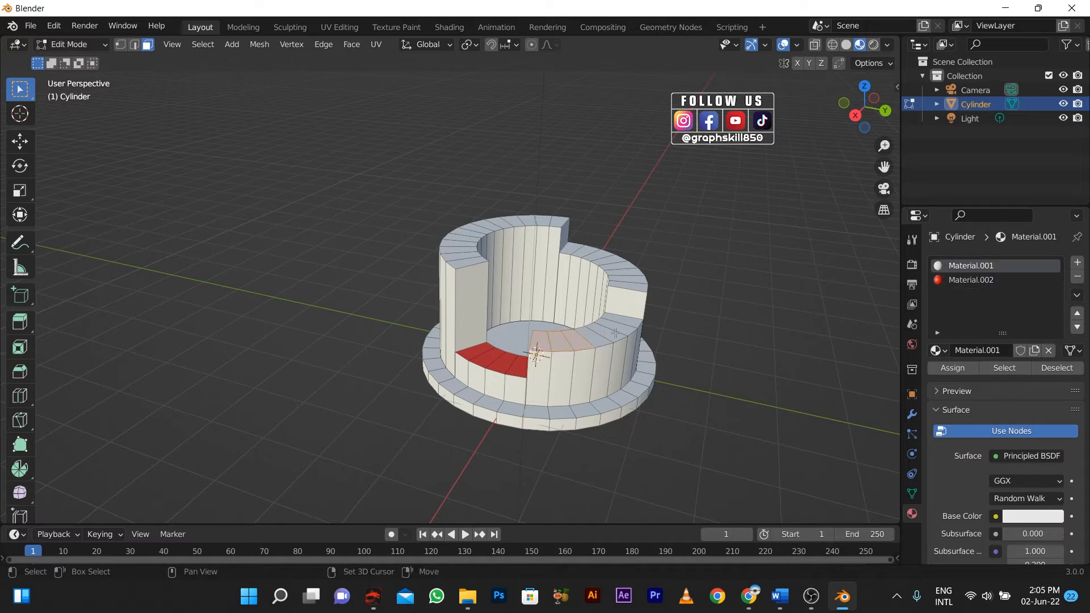
{"action": "left_click", "coordinate": [600, 339], "text": "shift"}
{"action": "left_click", "coordinate": [624, 323], "text": "shift"}
{"action": "left_click", "coordinate": [1077, 263]}
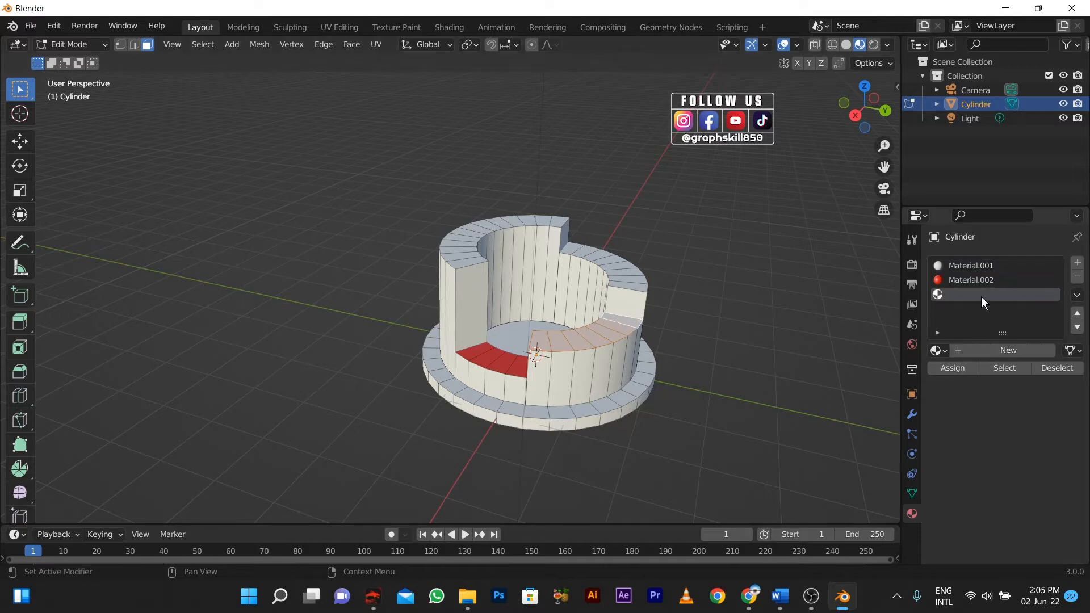
{"action": "left_click", "coordinate": [1000, 350]}
{"action": "left_click", "coordinate": [1030, 515]}
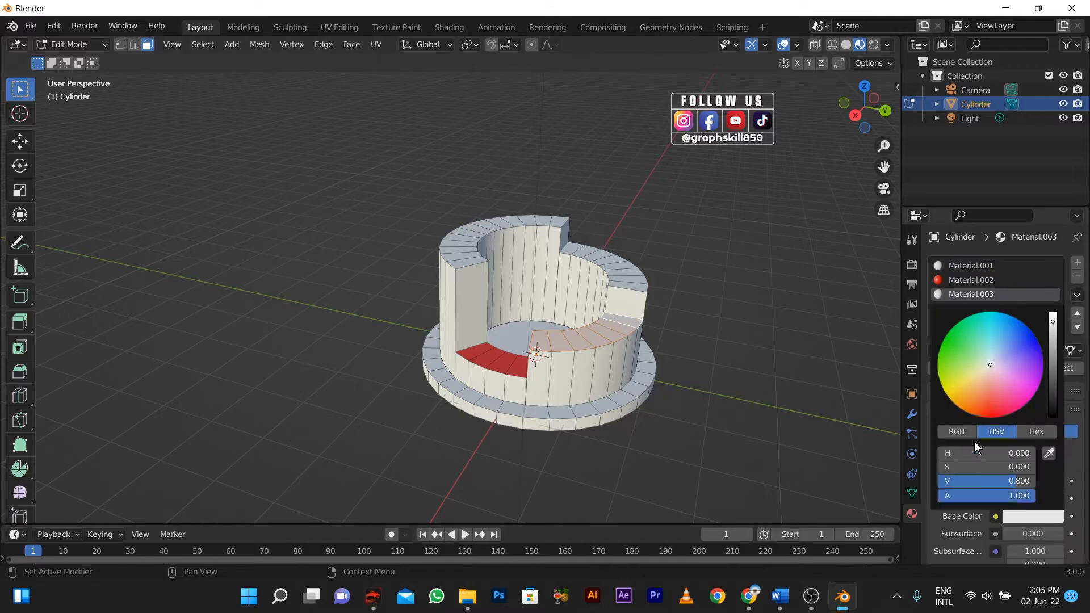
{"action": "left_click", "coordinate": [966, 361]}
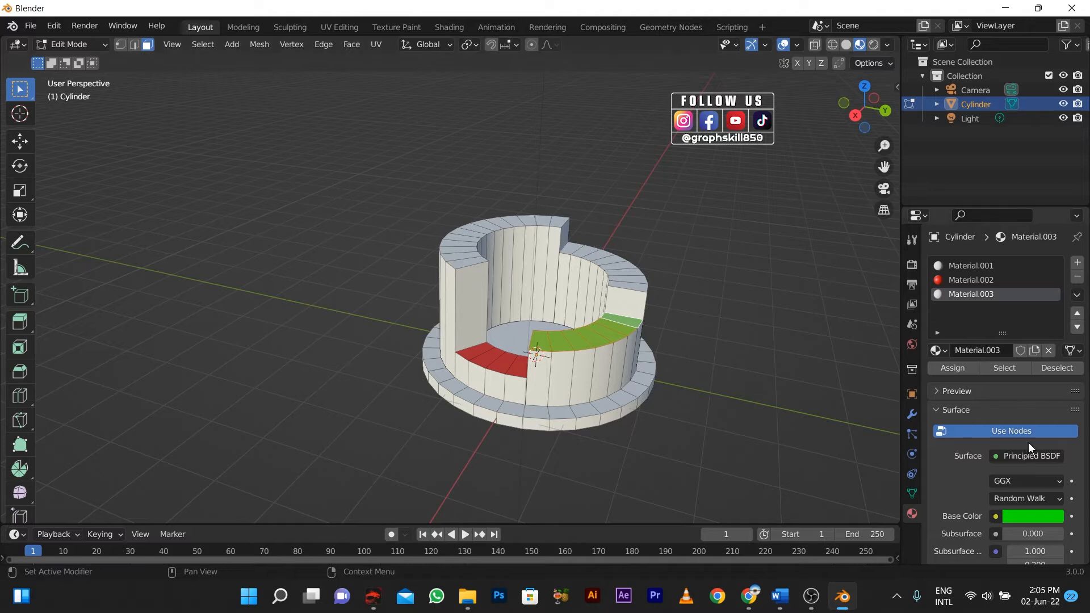
{"action": "left_click", "coordinate": [581, 371]}
- Select the eight top faces of the quarter segment between the green segment and the tallest one
{"action": "middle_click_drag", "start_coordinate": [583, 366], "coordinate": [532, 373]}
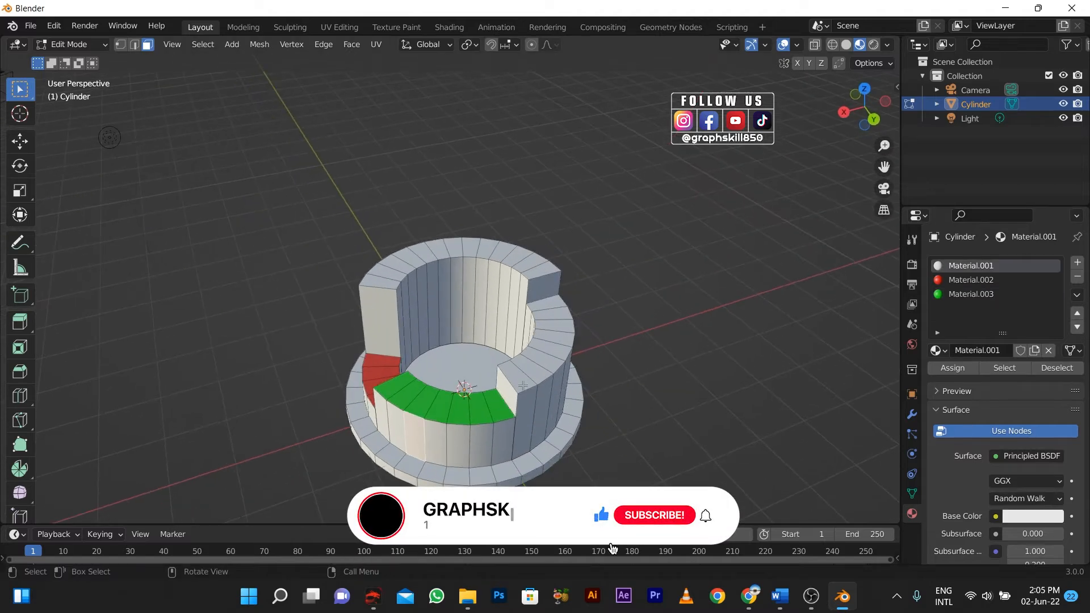
{"action": "left_click", "coordinate": [519, 377]}
{"action": "left_click", "coordinate": [532, 370], "text": "shift"}
{"action": "left_click", "coordinate": [545, 361], "text": "shift"}
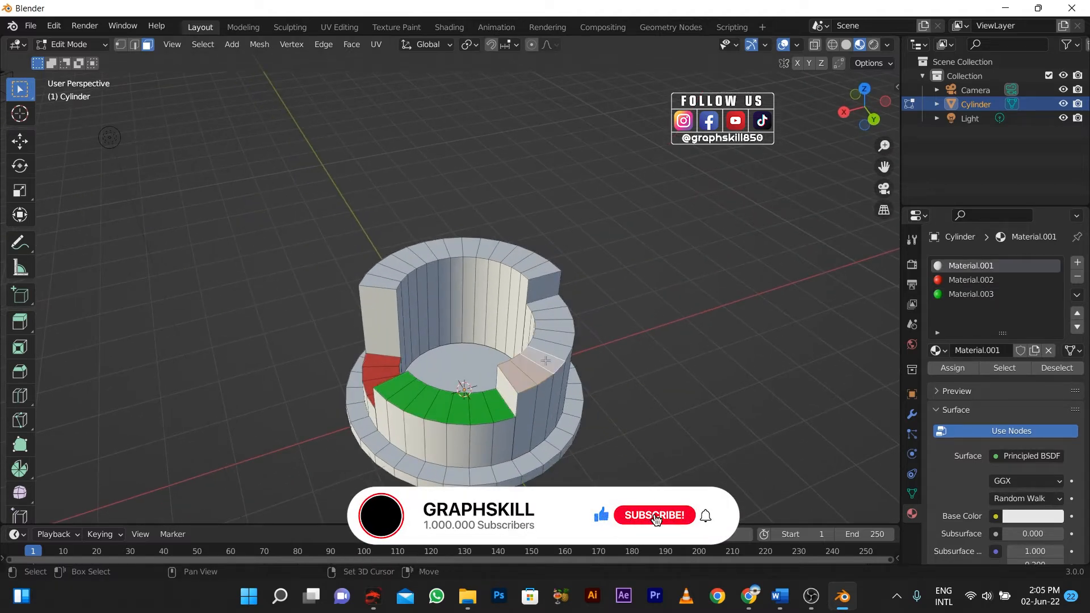
{"action": "left_click", "coordinate": [554, 349], "text": "shift"}
{"action": "left_click", "coordinate": [561, 338], "text": "shift"}
{"action": "left_click", "coordinate": [560, 326], "text": "shift"}
{"action": "left_click", "coordinate": [559, 314], "text": "shift"}
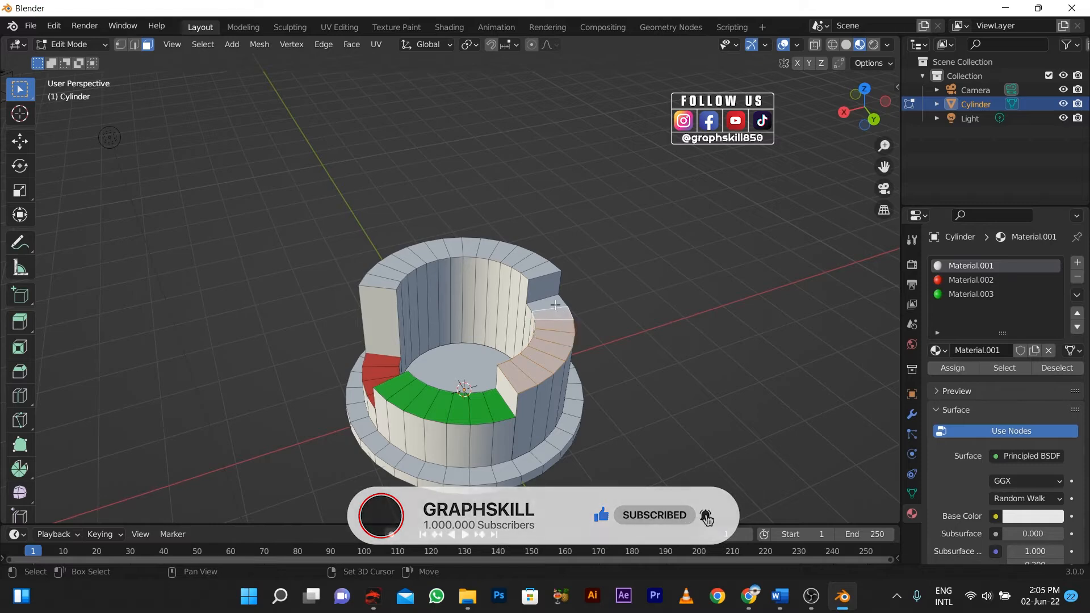
{"action": "left_click", "coordinate": [555, 304], "text": "shift"}
- Assign the selected quarter's top faces a new material with an orange-yellow base color of H 0.098, S 0.997, V 0.800
{"action": "left_click", "coordinate": [1077, 262]}
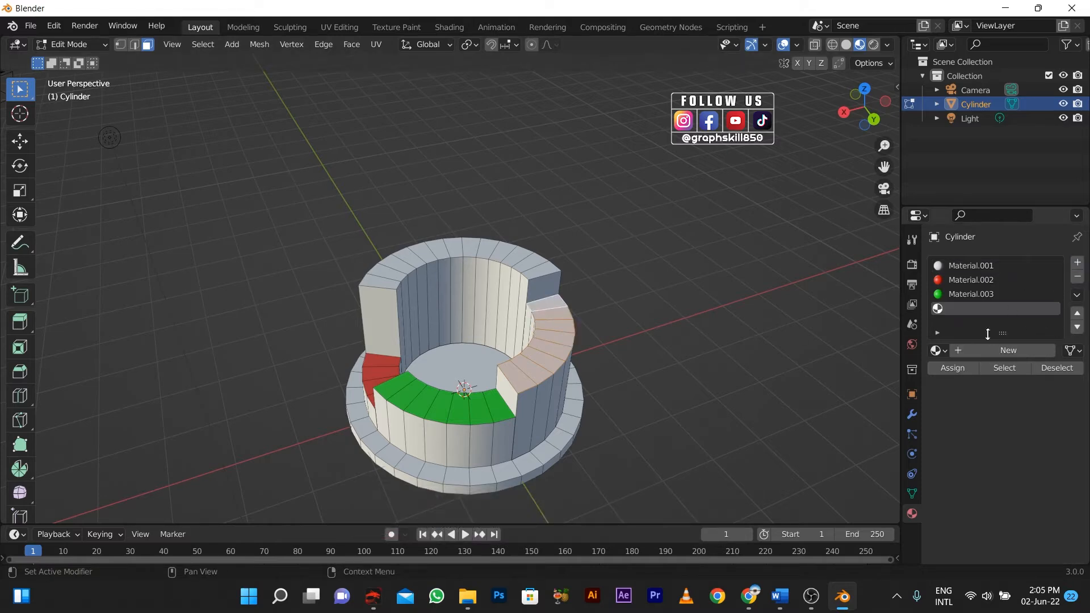
{"action": "left_click", "coordinate": [987, 351]}
{"action": "left_click", "coordinate": [952, 368]}
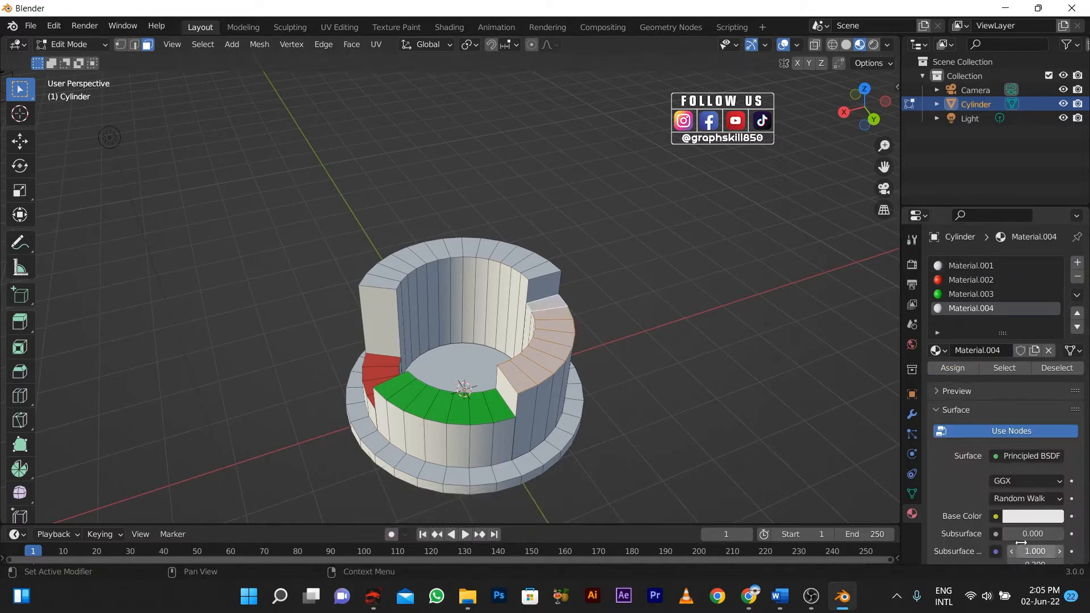
{"action": "left_click", "coordinate": [1033, 516]}
{"action": "left_click_drag", "start_coordinate": [959, 370], "coordinate": [959, 394]}
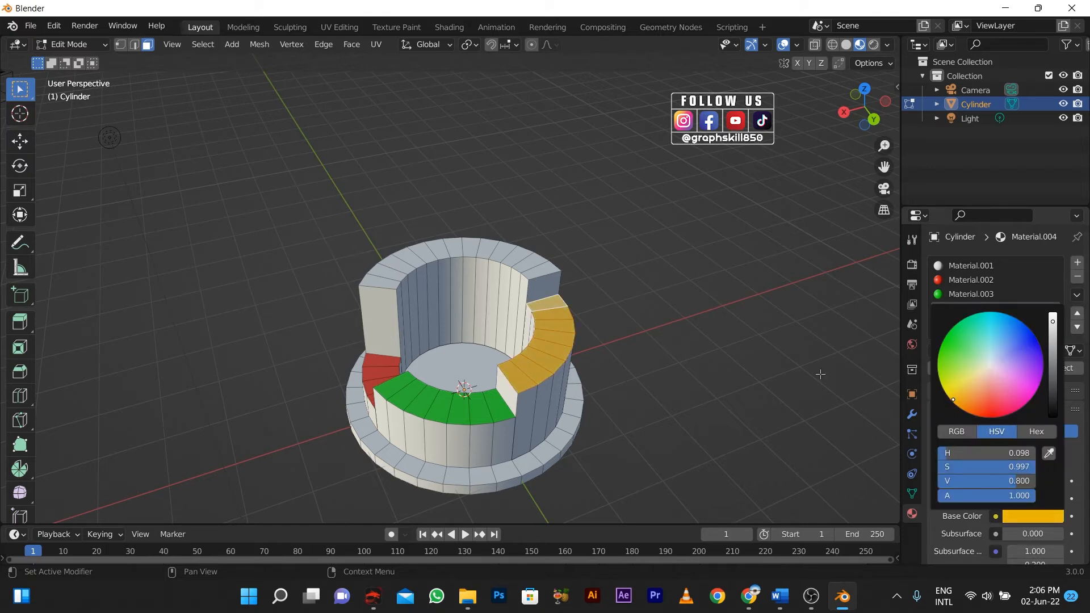
- Select all the top faces of the tallest, uncolored segment
{"action": "left_click", "coordinate": [397, 270]}
{"action": "left_click", "coordinate": [401, 266], "text": "shift"}
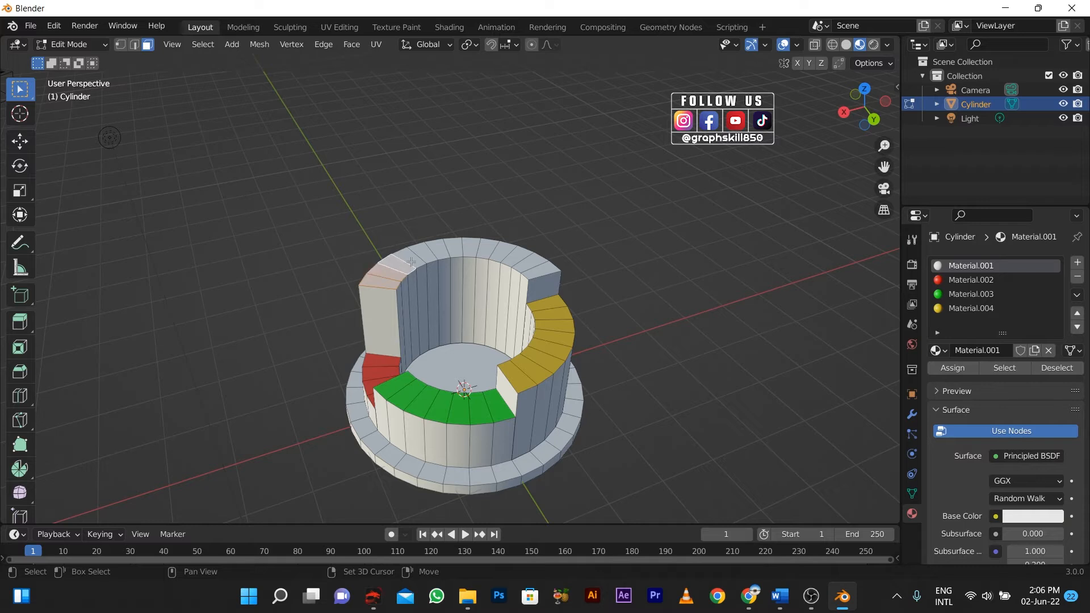
{"action": "left_click", "coordinate": [412, 260], "text": "shift"}
{"action": "left_click", "coordinate": [421, 259], "text": "shift"}
{"action": "left_click_drag", "start_coordinate": [386, 240], "coordinate": [528, 248], "text": "shift"}
{"action": "left_click", "coordinate": [536, 268], "text": "shift"}
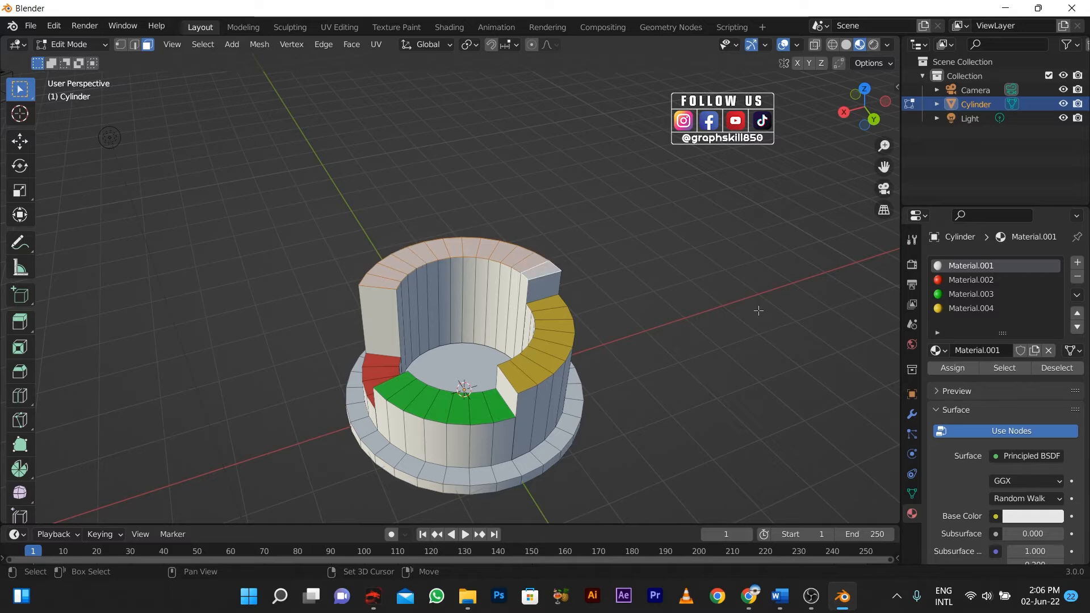
- Assign the tallest segment's selected top faces a new material with a magenta base color of H 0.806, S 0.997, V 0.800, and exit mesh editing
{"action": "left_click", "coordinate": [1077, 264]}
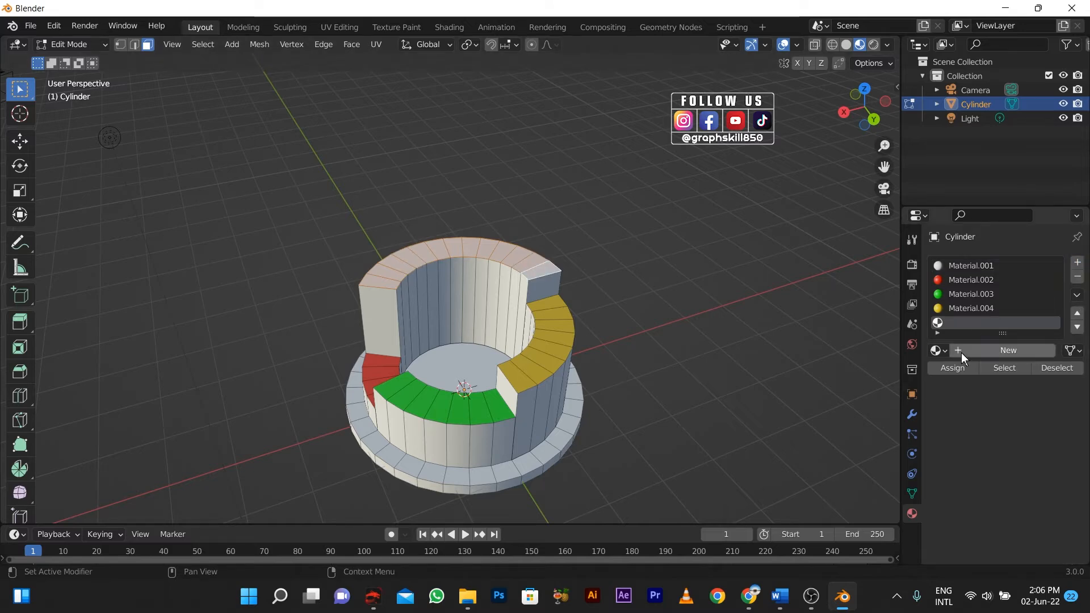
{"action": "left_click", "coordinate": [949, 369]}
{"action": "left_click", "coordinate": [999, 349]}
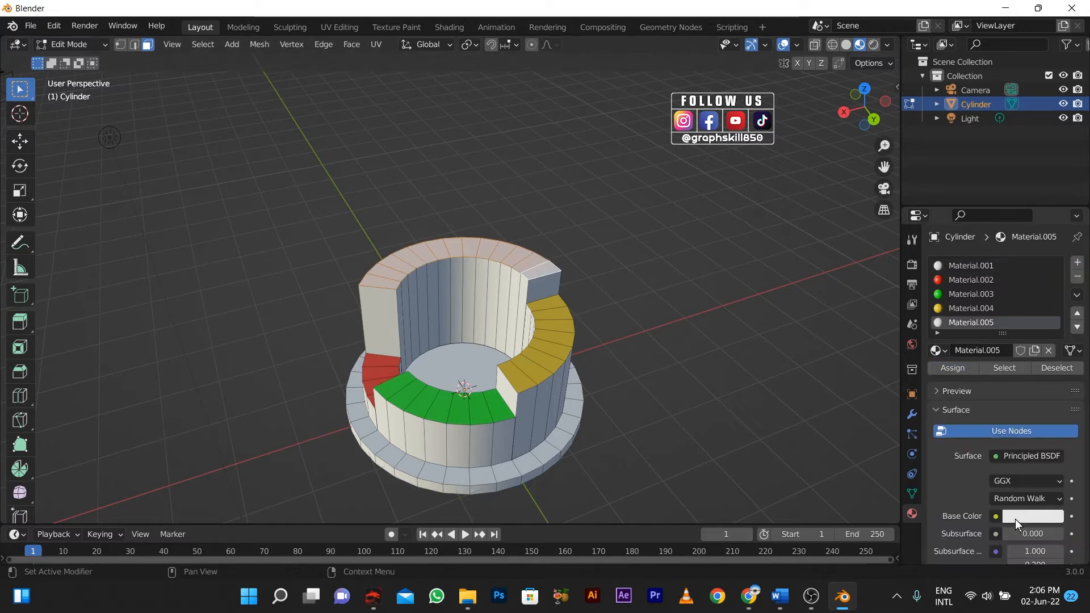
{"action": "left_click", "coordinate": [1020, 518]}
{"action": "left_click_drag", "start_coordinate": [994, 392], "coordinate": [1036, 386]}
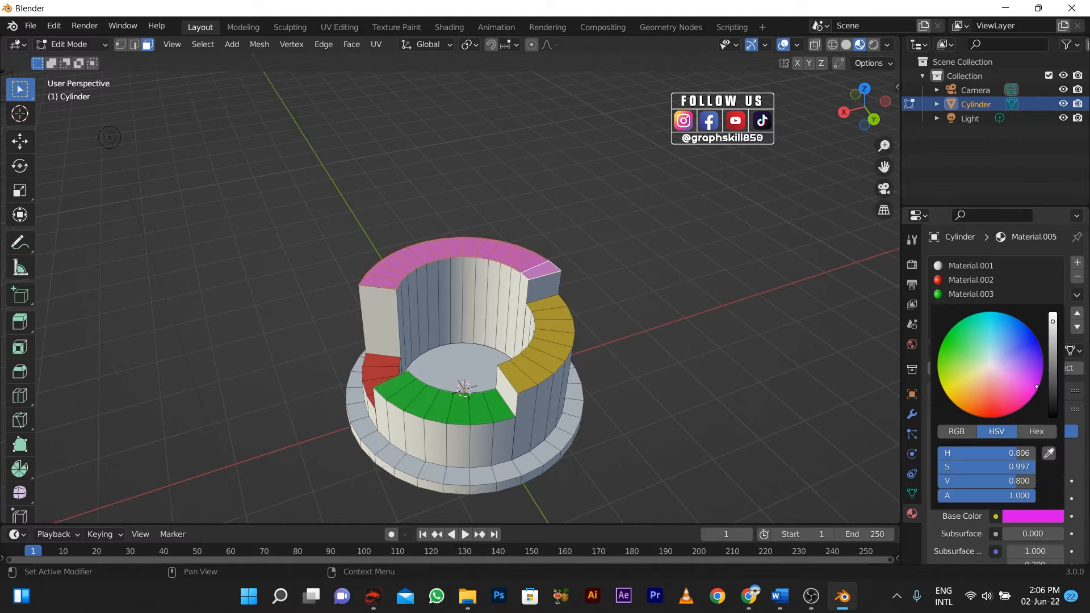
{"action": "key", "text": "Tab"}
- Add a text object and move it along the X axis until it is clear of the chart's base
{"action": "mouse_move", "coordinate": [278, 350]}
{"action": "middle_mouse_down"}
{"action": "mouse_move", "coordinate": [356, 316]}
{"action": "mouse_move", "coordinate": [295, 328]}
{"action": "mouse_move", "coordinate": [304, 356]}
{"action": "mouse_move", "coordinate": [350, 349]}
{"action": "mouse_move", "coordinate": [343, 296]}
{"action": "mouse_move", "coordinate": [263, 312]}
{"action": "mouse_move", "coordinate": [309, 311]}
{"action": "middle_mouse_up"}
{"action": "scroll", "coordinate": [399, 318], "scroll_direction": "up", "scroll_amount": 4}
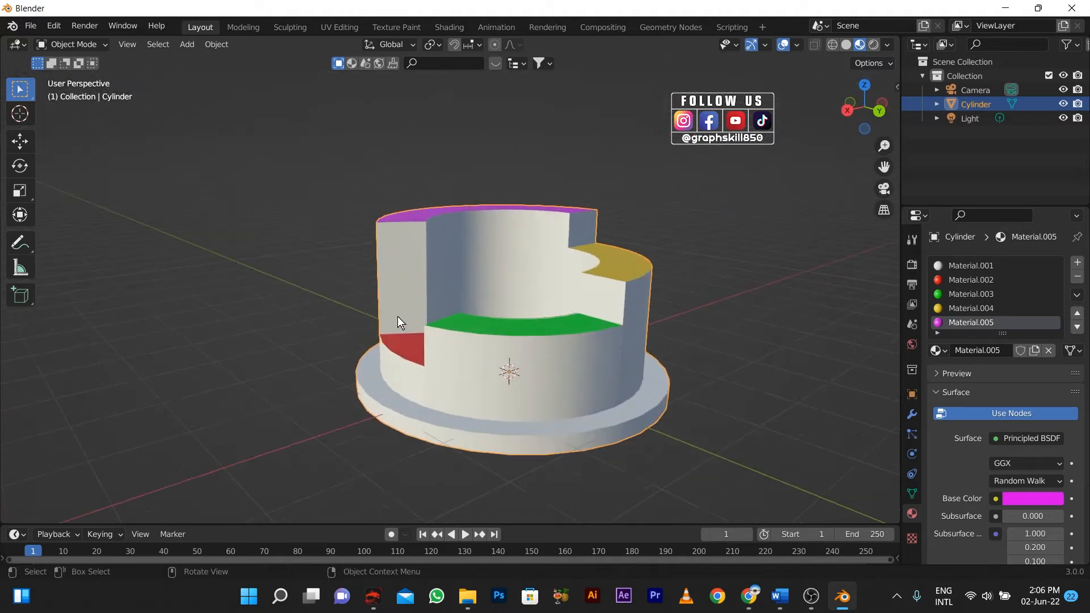
{"action": "middle_click_drag", "start_coordinate": [425, 328], "coordinate": [435, 335]}
{"action": "scroll", "coordinate": [371, 339], "scroll_direction": "down", "scroll_amount": 4}
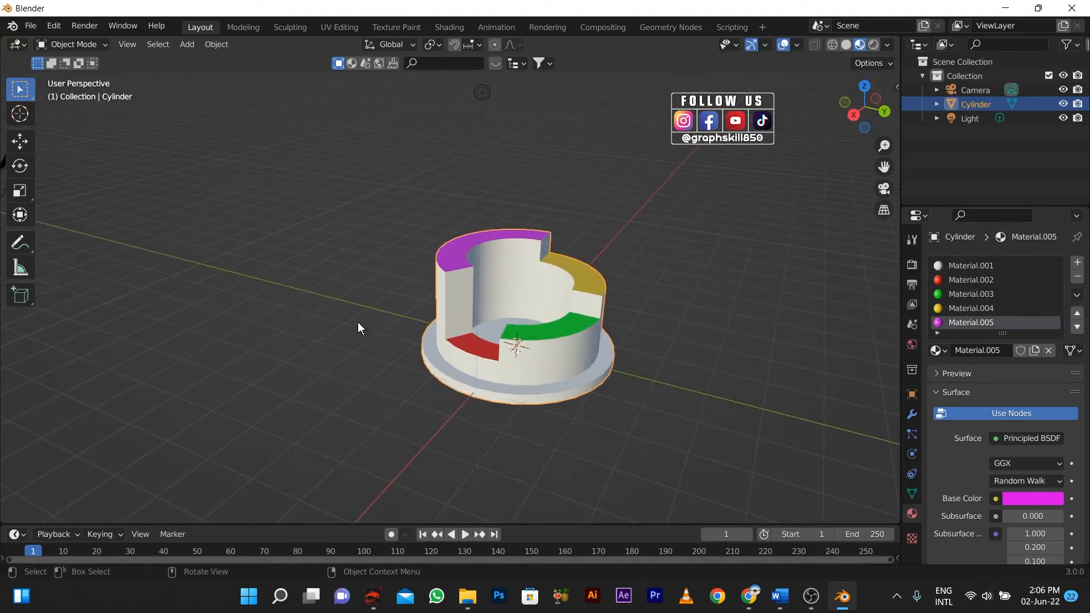
{"action": "key", "text": "shift+a"}
{"action": "mouse_move", "coordinate": [316, 292]}
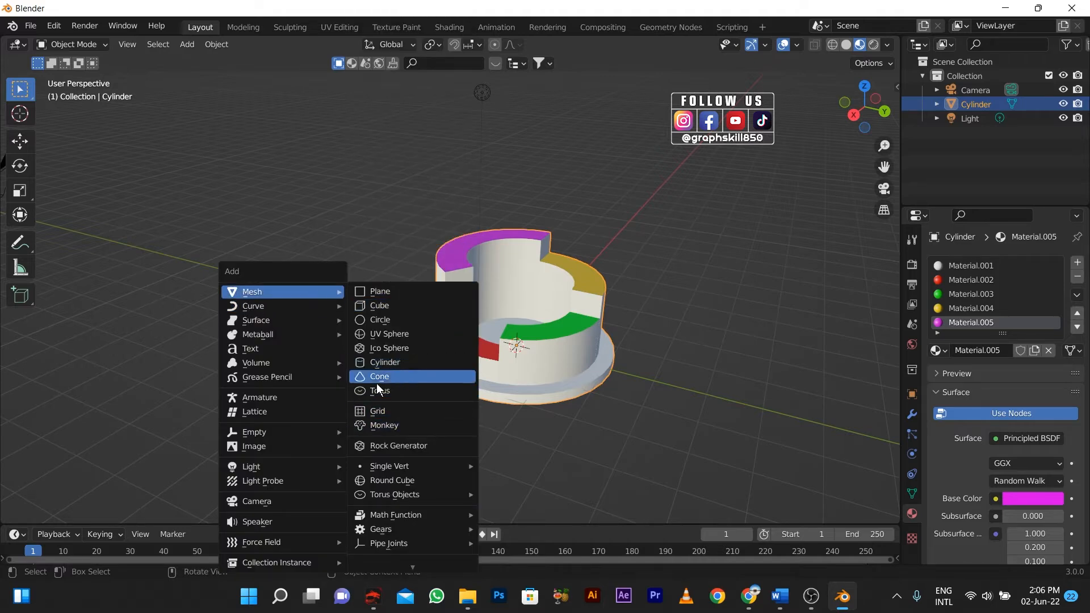
{"action": "left_click", "coordinate": [257, 349]}
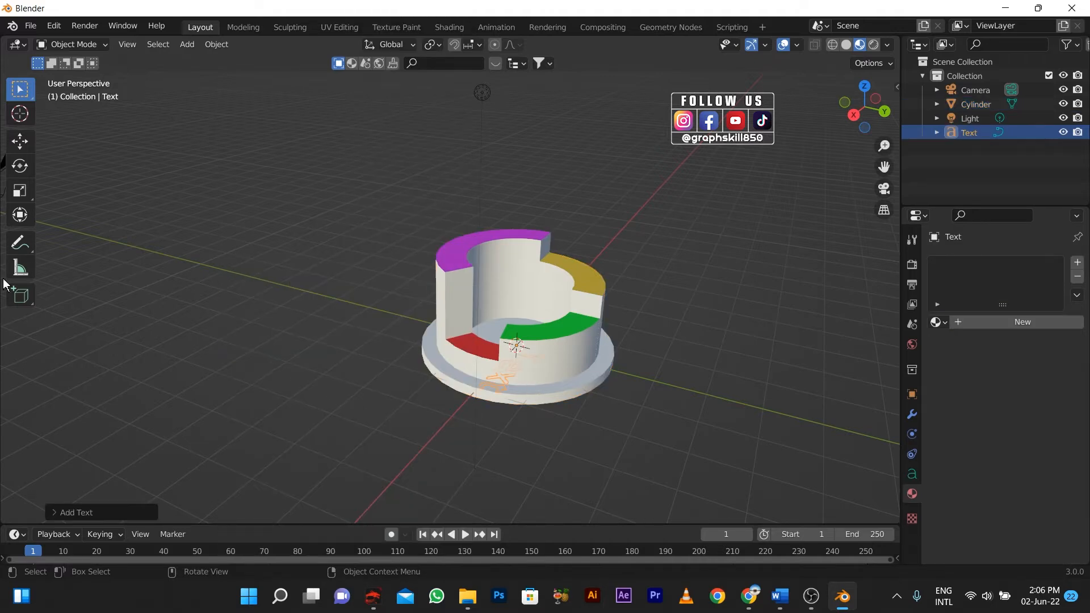
{"action": "left_click", "coordinate": [20, 142]}
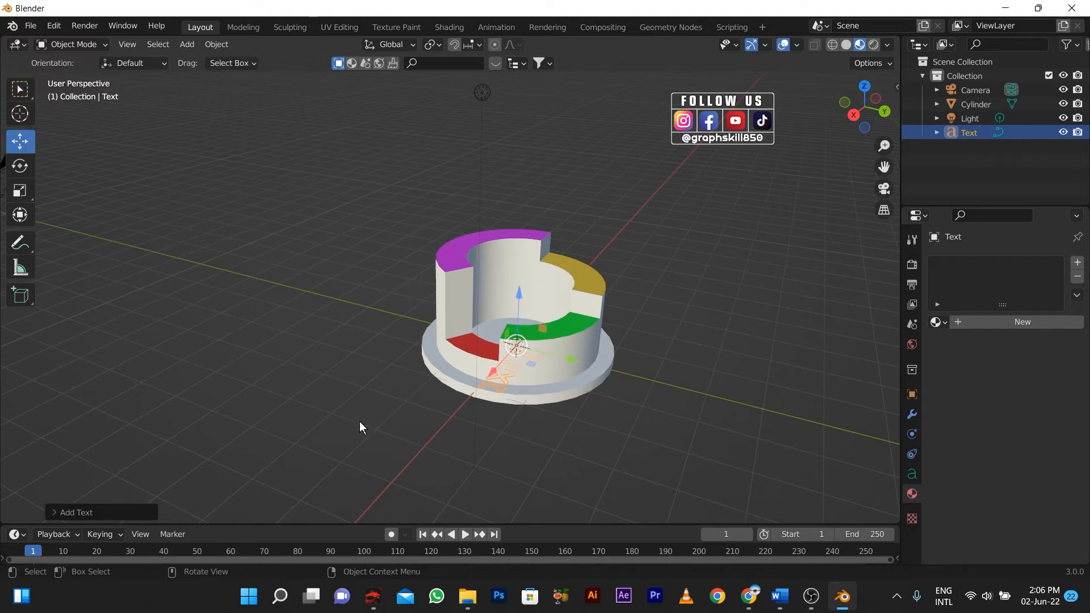
{"action": "middle_click_drag", "start_coordinate": [359, 421], "coordinate": [316, 431]}
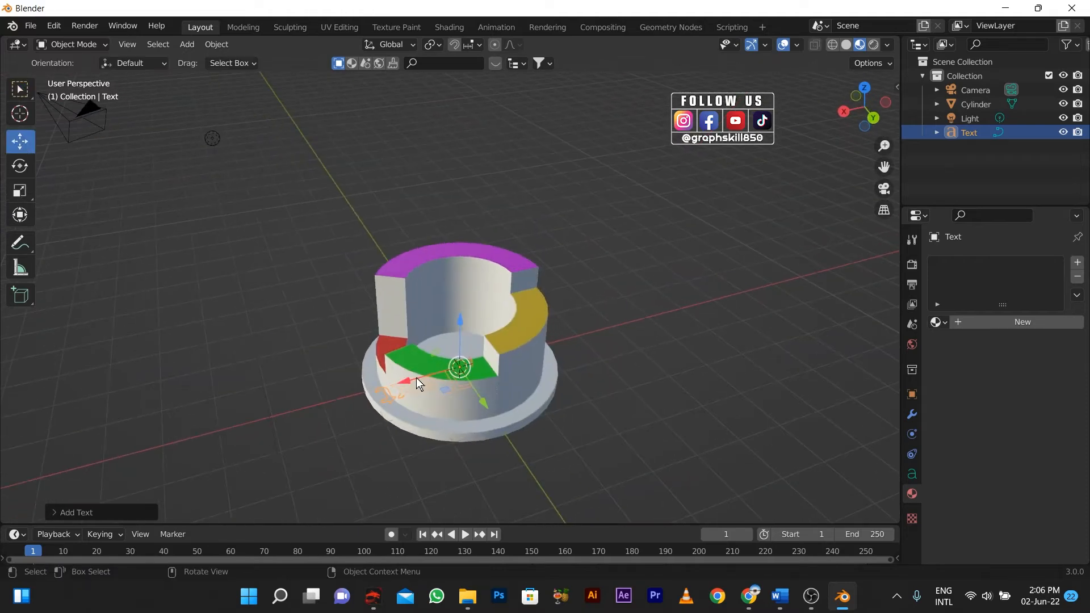
{"action": "left_click_drag", "start_coordinate": [417, 377], "coordinate": [226, 427]}
- Rotate the text object about half a turn so it reads upright from the green segment's side
{"action": "key", "text": "shift+space"}
{"action": "key", "text": "r"}
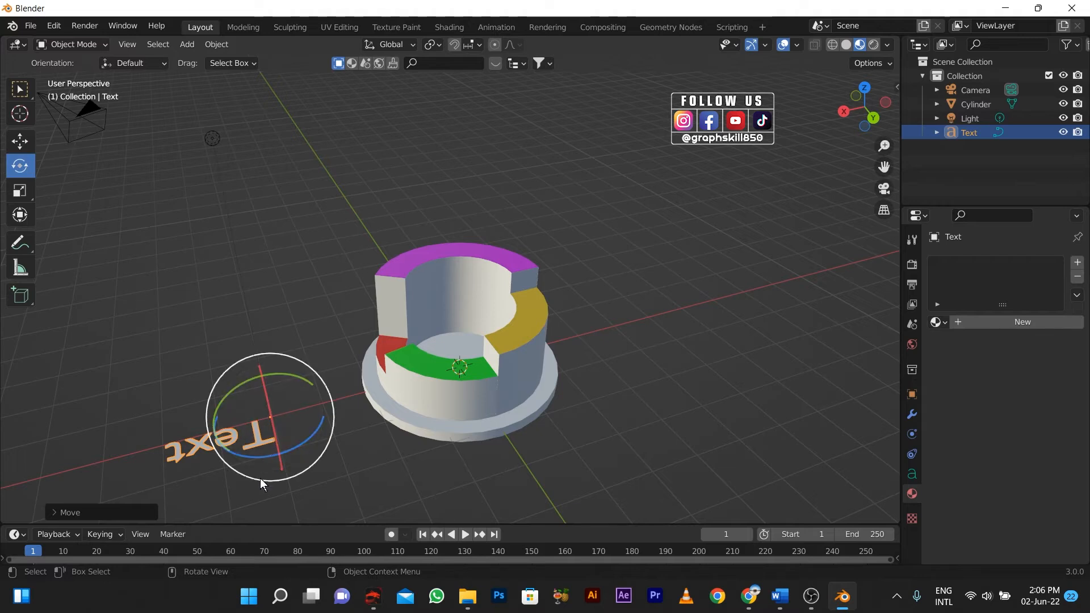
{"action": "left_click_drag", "start_coordinate": [263, 483], "coordinate": [304, 323]}
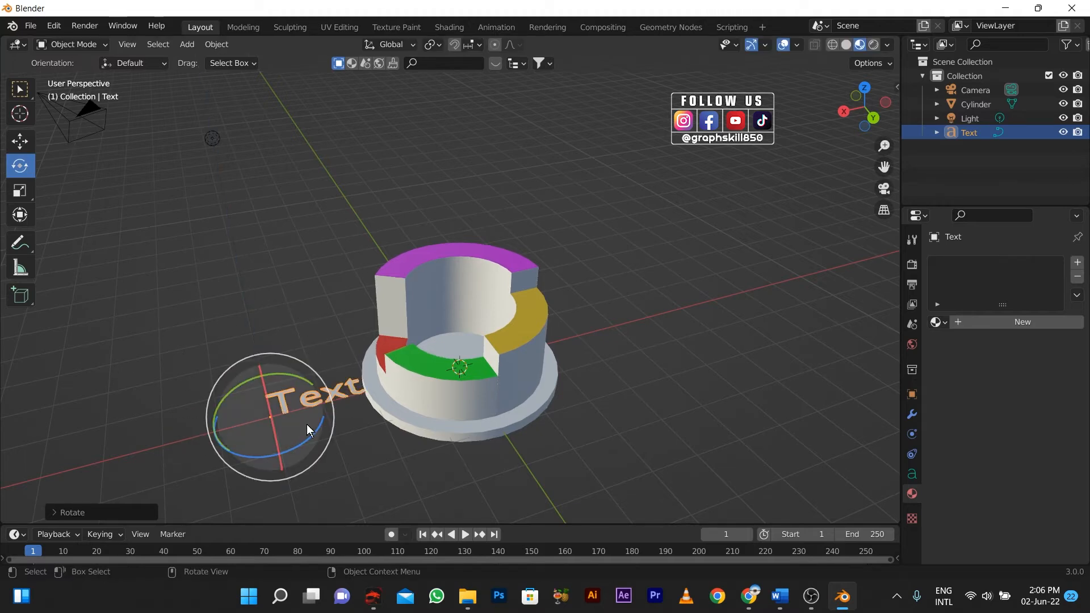
- Replace the text object's default content with "20%"
{"action": "key", "text": "Tab"}
{"action": "key", "text": "BackSpace"}
{"action": "key", "text": "BackSpace"}
{"action": "key", "text": "BackSpace"}
{"action": "key", "text": "BackSpace"}
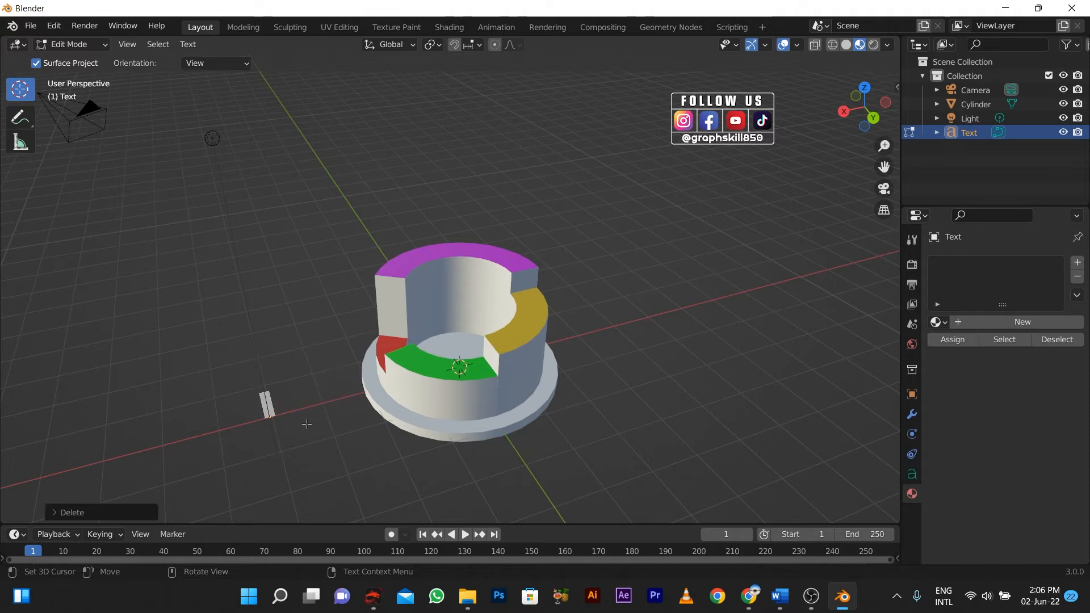
{"action": "type", "text": "20"}
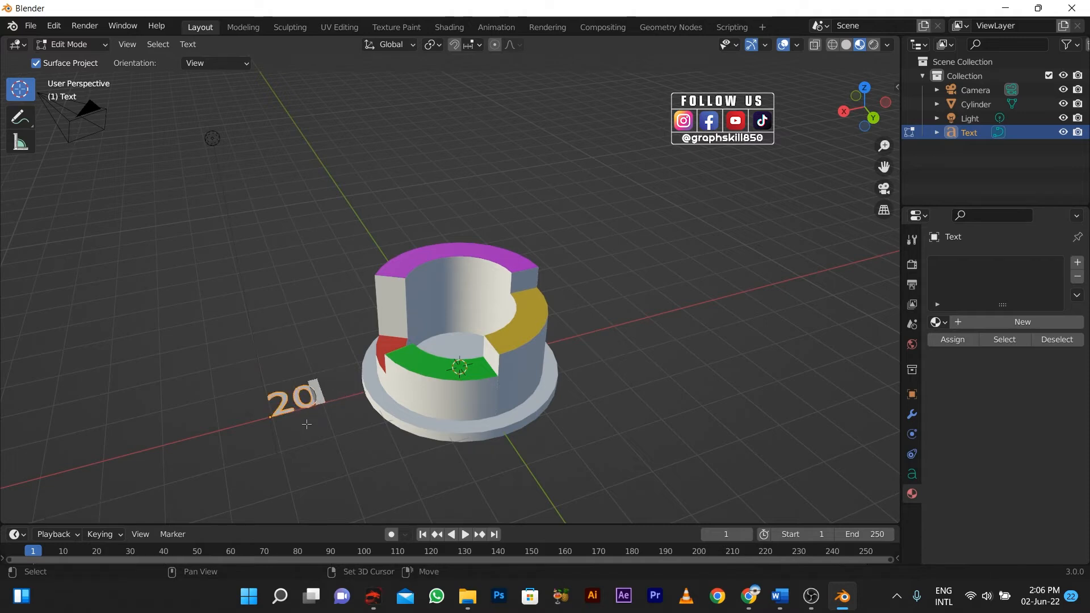
{"action": "type", "text": "%"}
{"action": "key", "text": "Tab"}
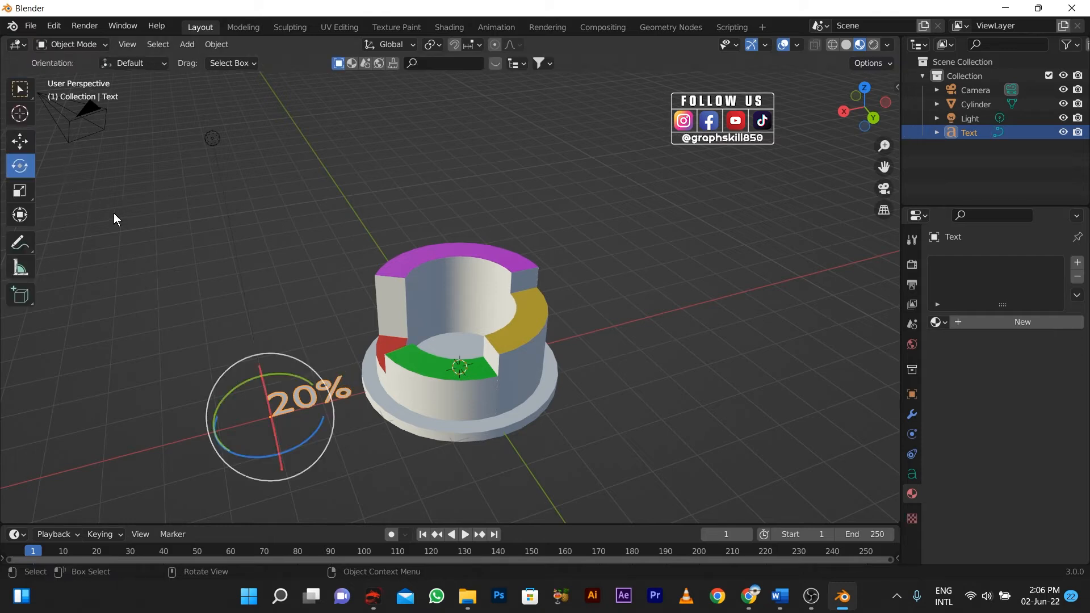
- Give the 20% text thickness and rounded edges with an extrude of 0.03 m and a bevel depth of 0.03 m
{"action": "left_click", "coordinate": [20, 143]}
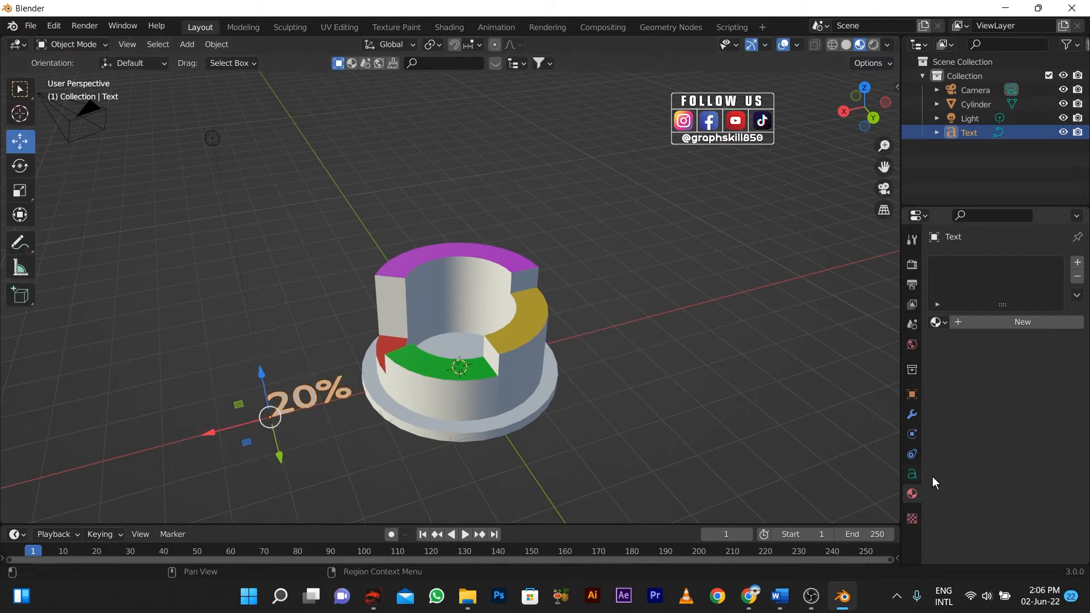
{"action": "left_click", "coordinate": [911, 474]}
{"action": "scroll", "coordinate": [1019, 545], "scroll_direction": "down", "scroll_amount": 4}
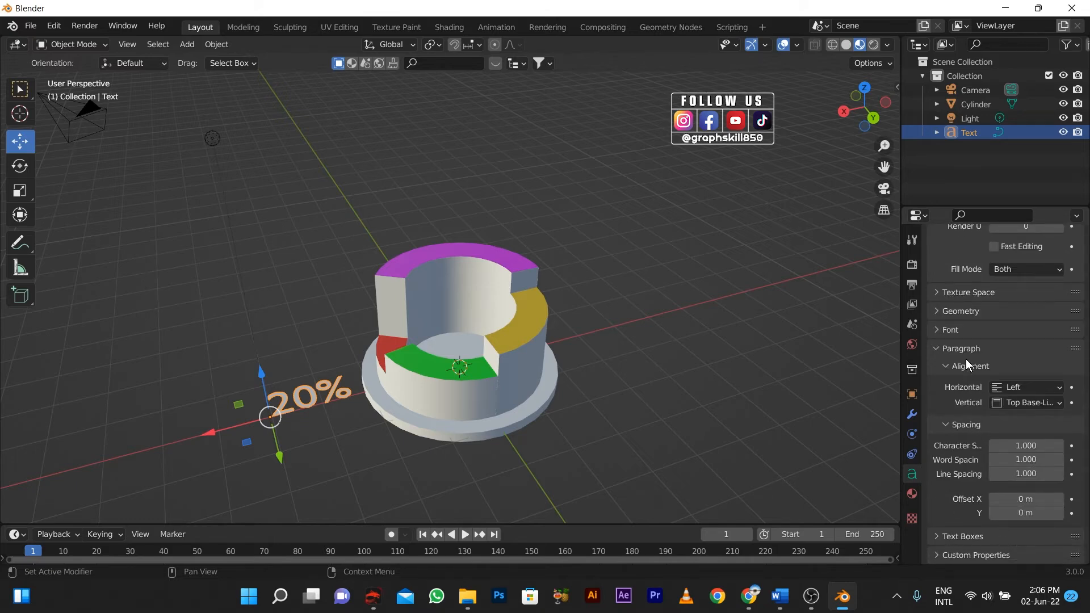
{"action": "left_click", "coordinate": [952, 312]}
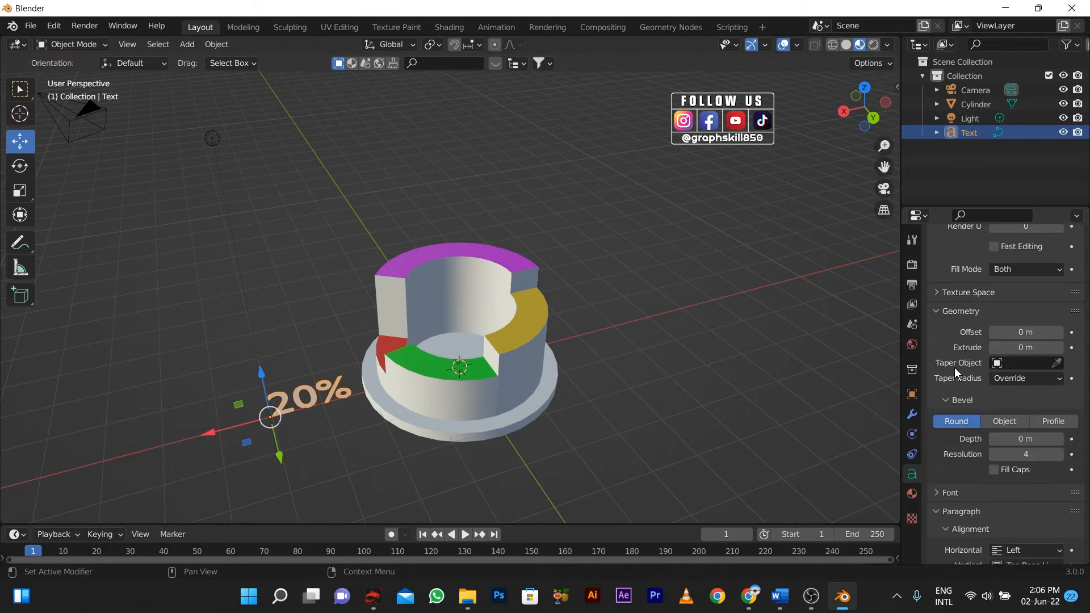
{"action": "left_click", "coordinate": [1064, 347]}
{"action": "left_click", "coordinate": [1064, 347]}
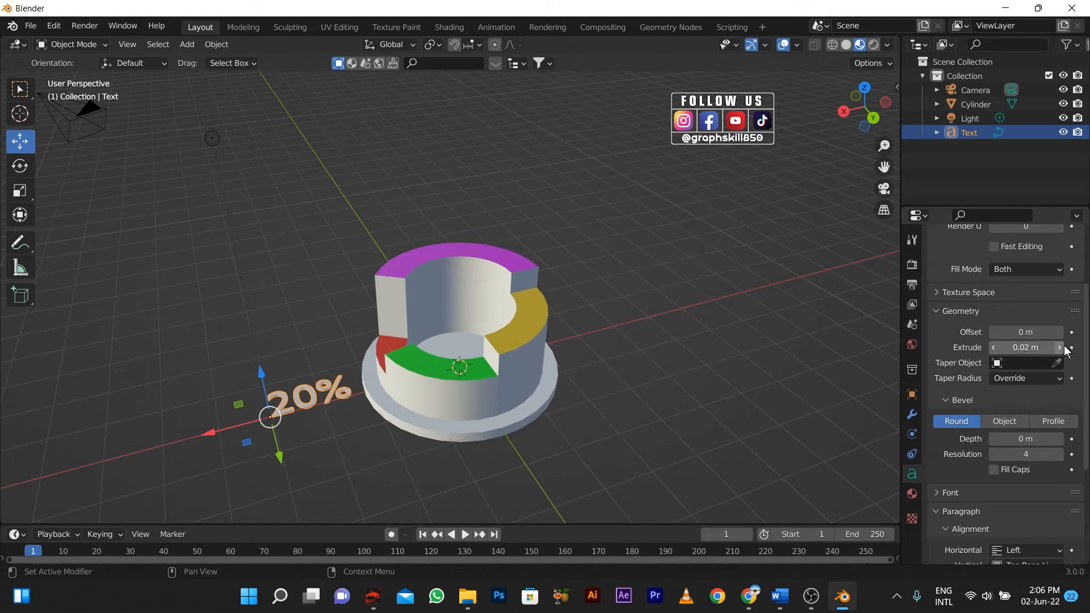
{"action": "left_click", "coordinate": [1064, 347]}
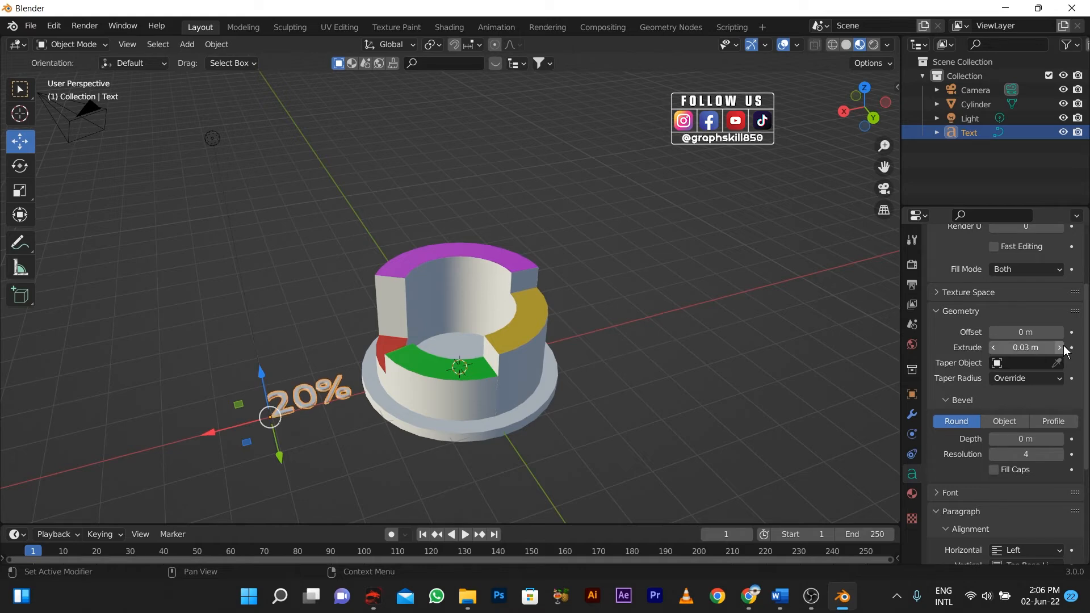
{"action": "left_click", "coordinate": [1061, 439]}
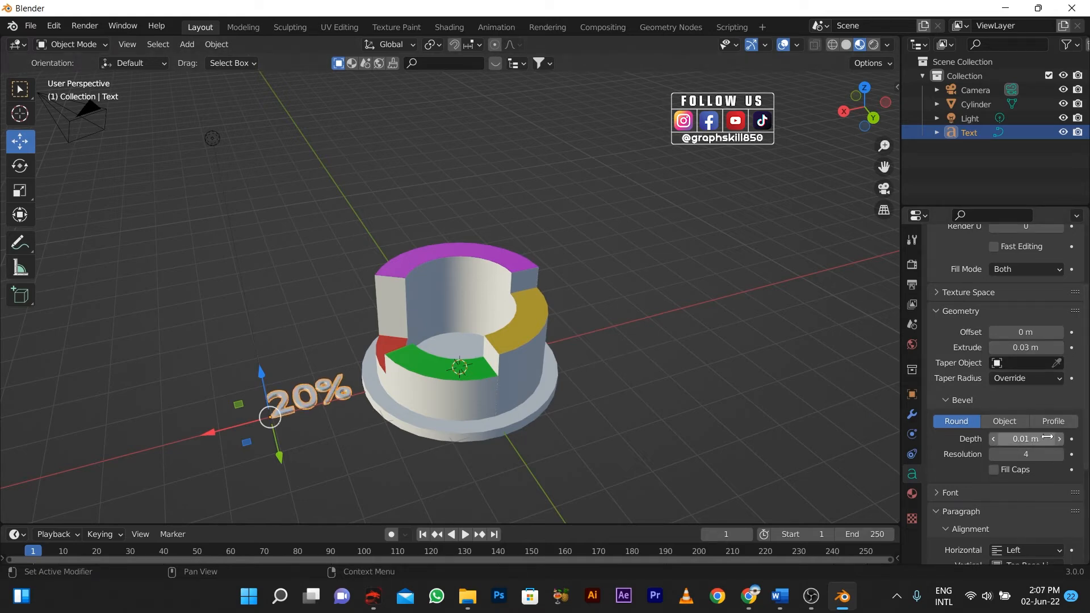
{"action": "left_click", "coordinate": [1060, 438]}
{"action": "left_click", "coordinate": [1060, 439]}
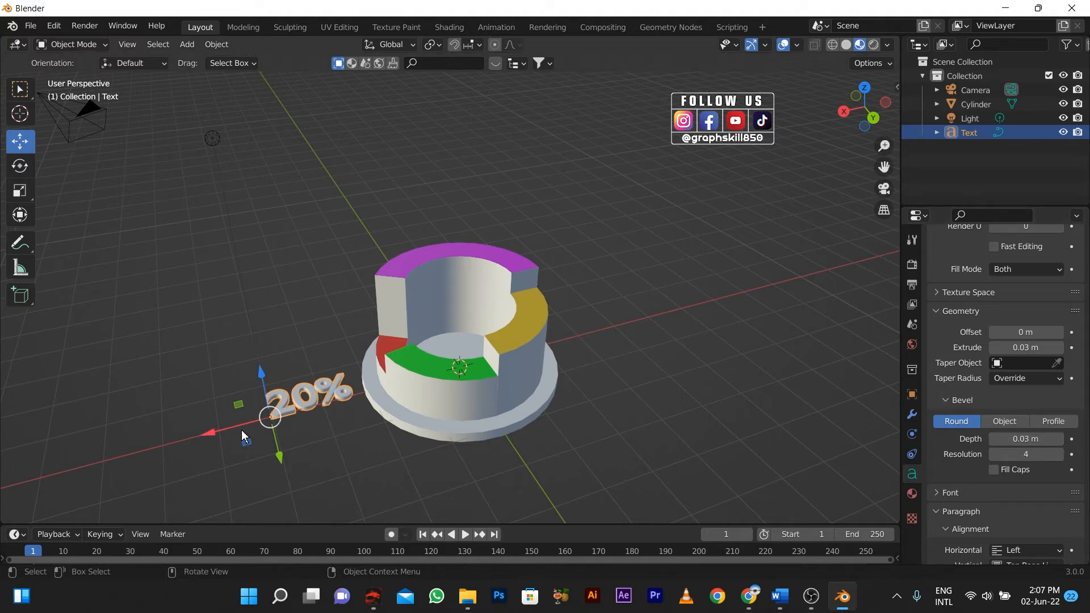
- Scale the 20% text down uniformly to roughly half its size
{"action": "left_click", "coordinate": [267, 411]}
{"action": "scroll", "coordinate": [267, 411], "scroll_direction": "up", "scroll_amount": 2}
{"action": "left_click", "coordinate": [246, 442]}
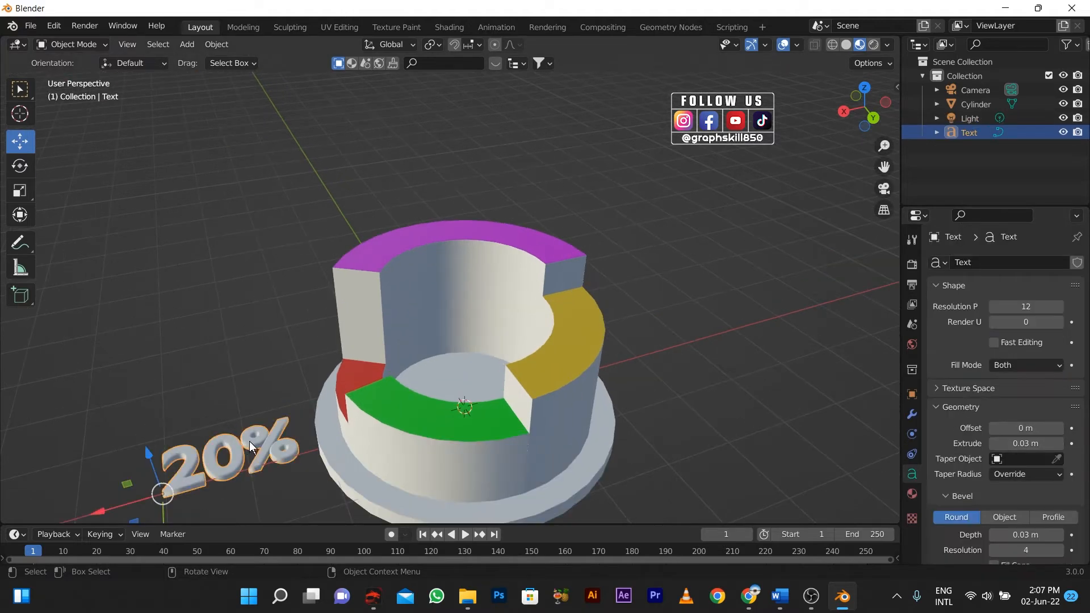
{"action": "scroll", "coordinate": [250, 442], "scroll_direction": "down", "scroll_amount": 3}
{"action": "key", "text": "s"}
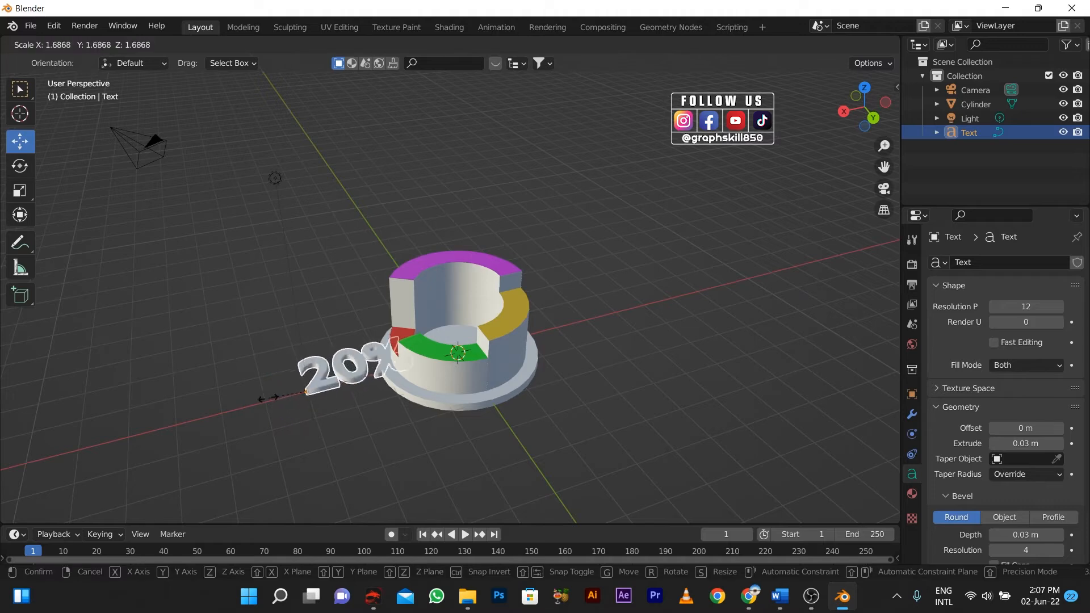
{"action": "left_click", "coordinate": [332, 386]}
- Move the 20% text over the green segment and raise it to that segment's top surface
{"action": "scroll", "coordinate": [333, 386], "scroll_direction": "up", "scroll_amount": 4}
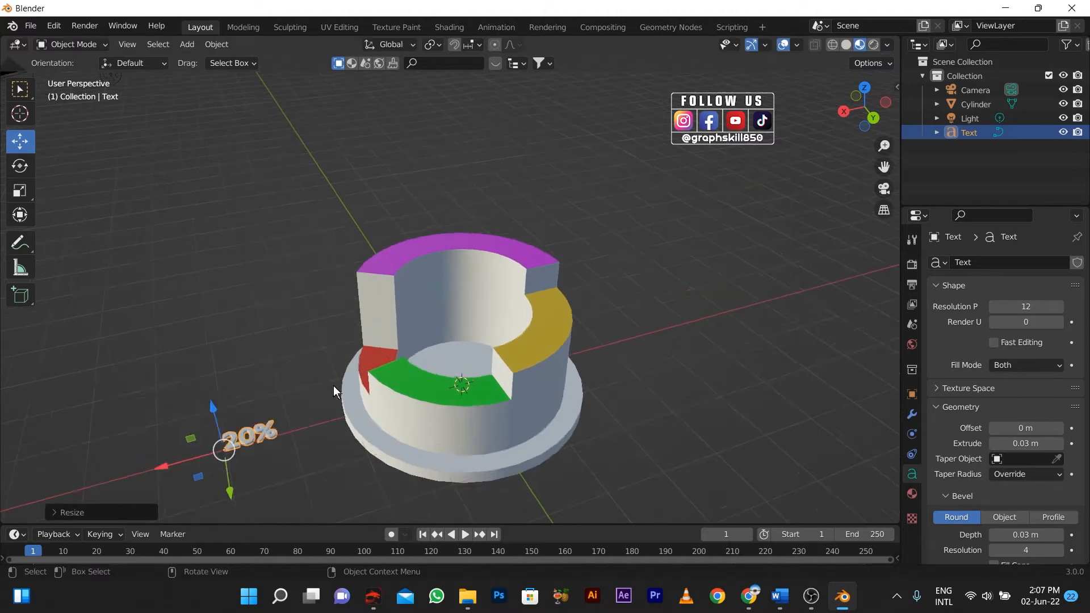
{"action": "middle_click_drag", "start_coordinate": [363, 410], "coordinate": [430, 356], "text": "shift"}
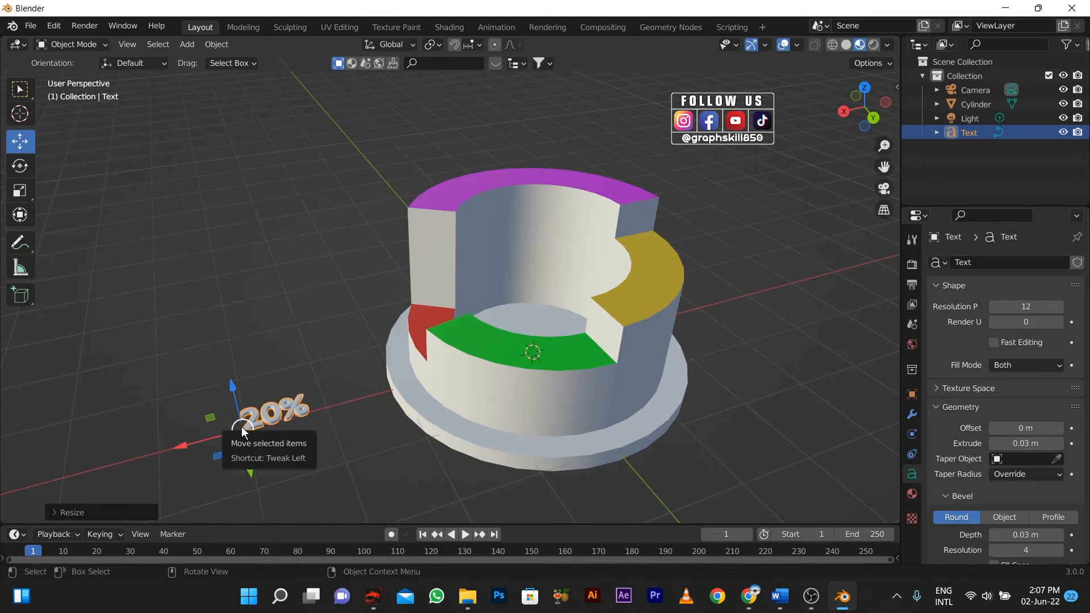
{"action": "left_click_drag", "start_coordinate": [240, 427], "coordinate": [489, 340]}
{"action": "key", "text": "KP_7"}
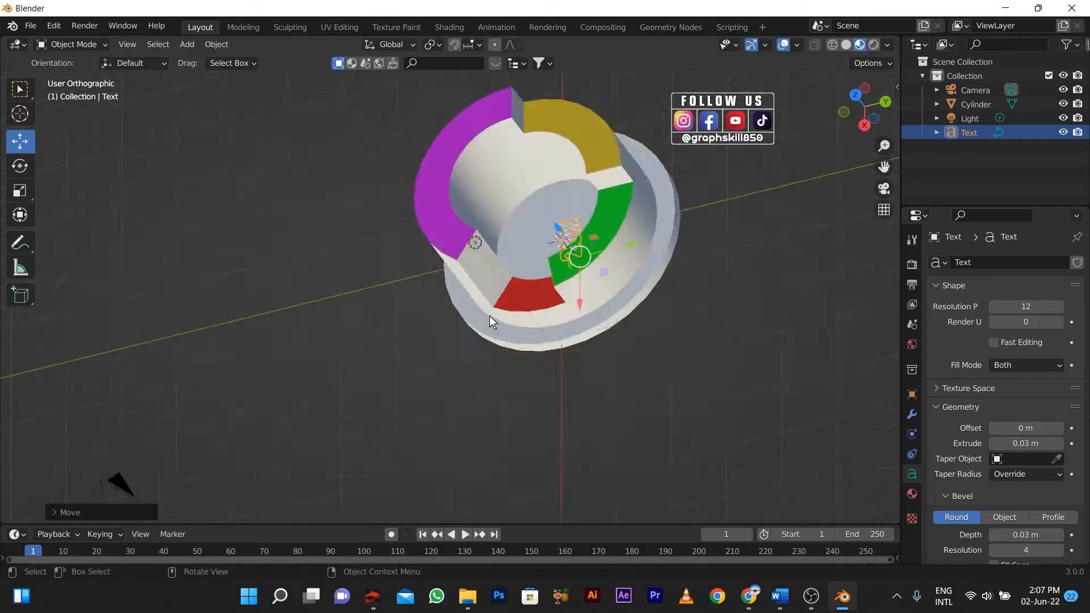
{"action": "key", "text": "g"}
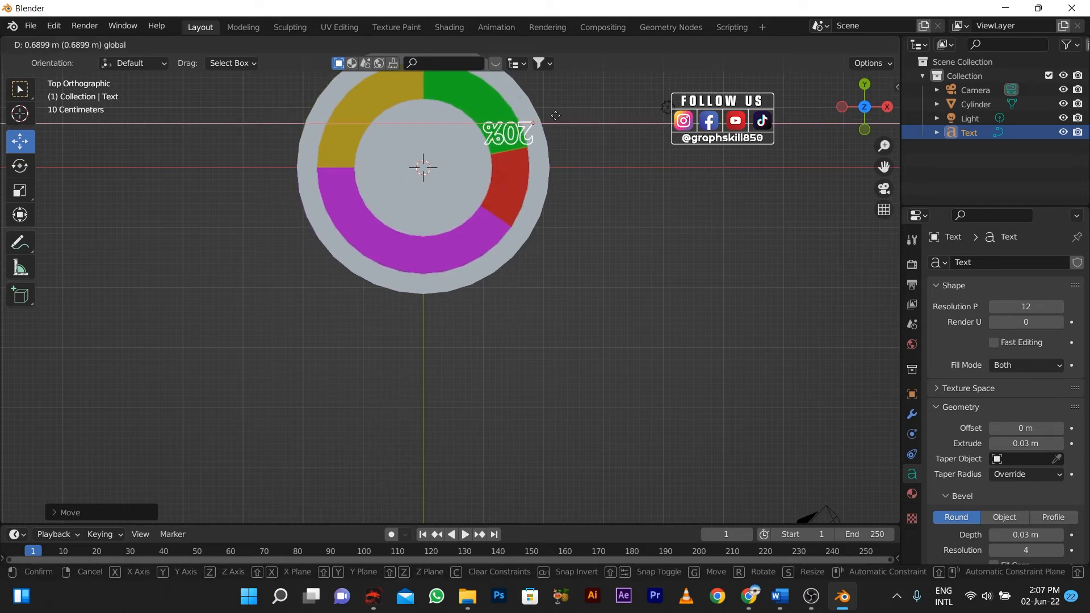
{"action": "left_click", "coordinate": [522, 126]}
{"action": "left_click_drag", "start_coordinate": [521, 99], "coordinate": [520, 78]}
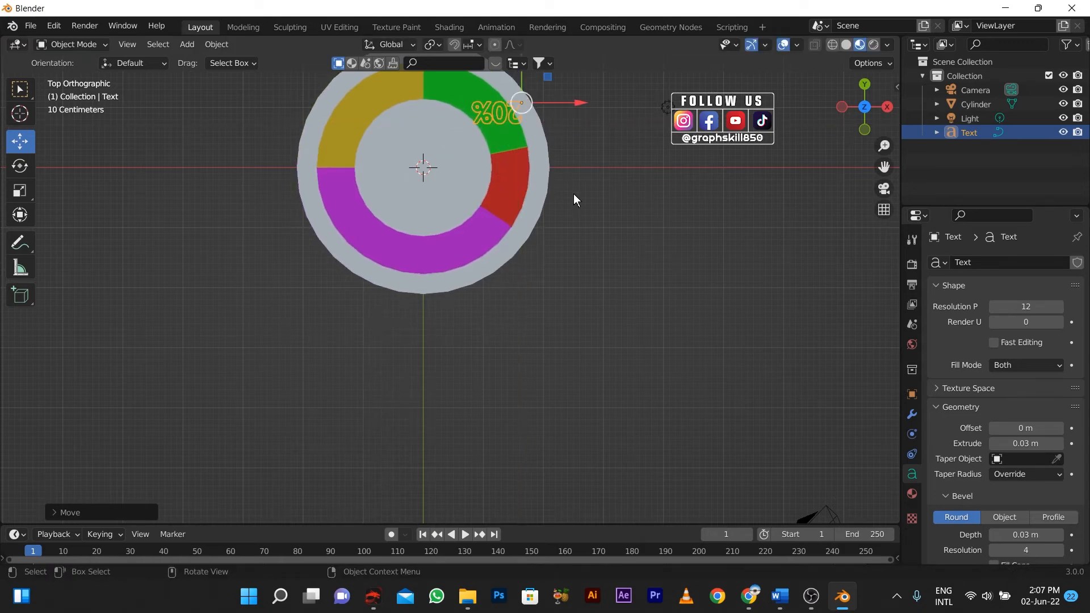
{"action": "middle_click_drag", "start_coordinate": [574, 193], "coordinate": [502, 208]}
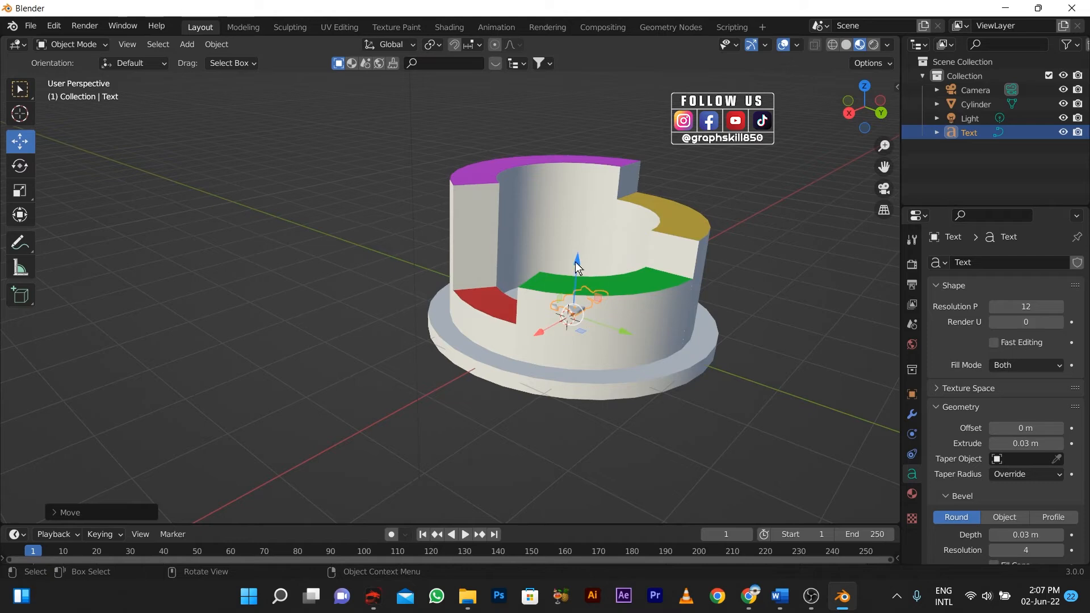
{"action": "left_click_drag", "start_coordinate": [576, 267], "coordinate": [579, 242]}
- Rotate the 20% text in top view to follow the green segment's curve and position it within the segment's top face
{"action": "key", "text": "KP_7"}
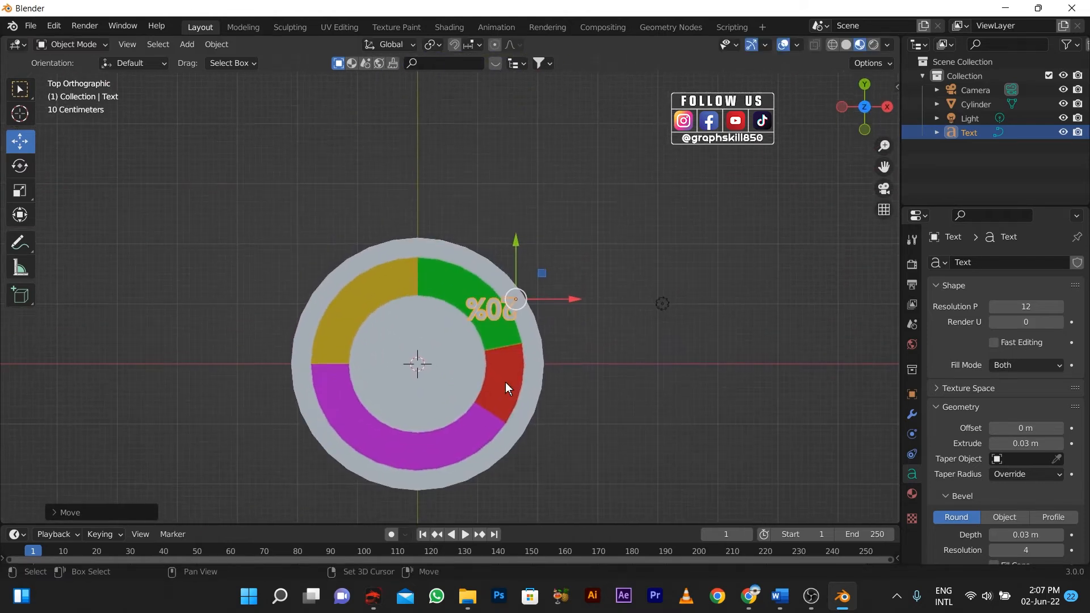
{"action": "scroll", "coordinate": [506, 388], "scroll_direction": "up", "scroll_amount": 3}
{"action": "left_click", "coordinate": [18, 164]}
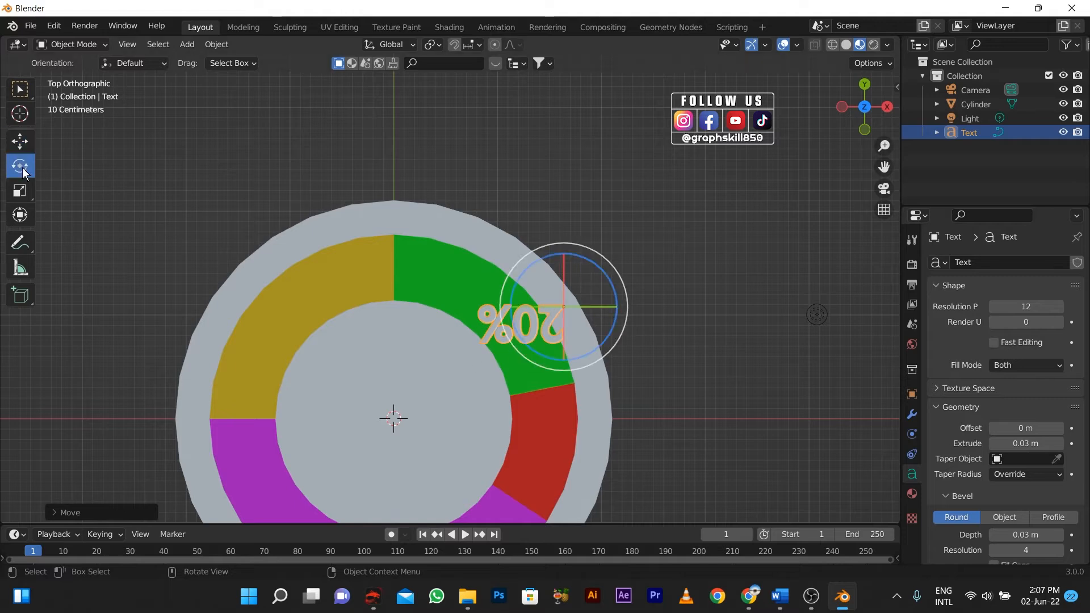
{"action": "left_click_drag", "start_coordinate": [608, 257], "coordinate": [632, 309]}
{"action": "left_click", "coordinate": [20, 142]}
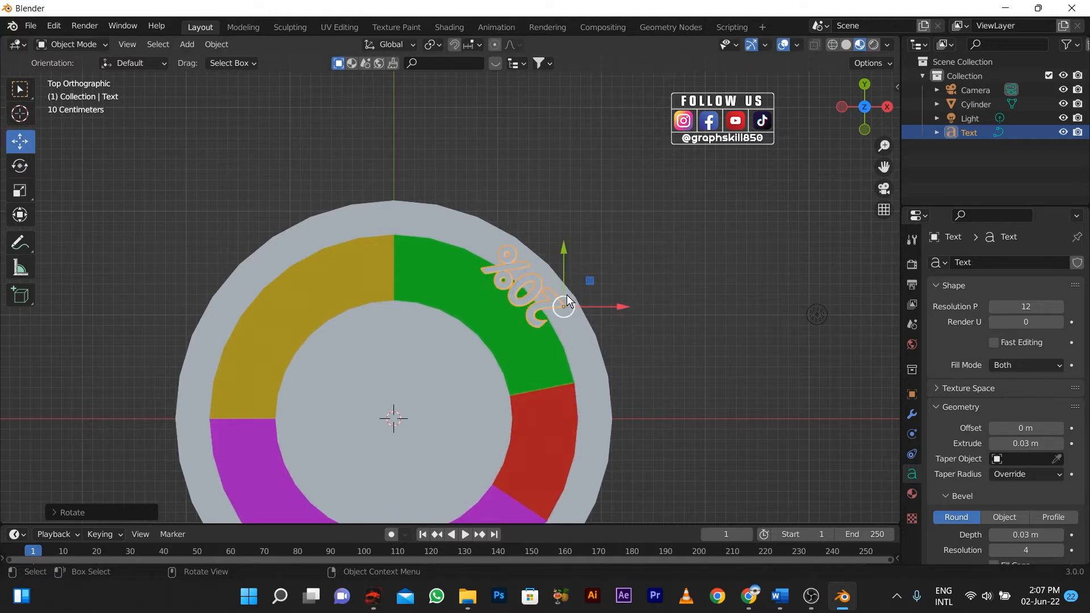
{"action": "left_click_drag", "start_coordinate": [564, 306], "coordinate": [525, 322]}
{"action": "middle_click_drag", "start_coordinate": [525, 322], "coordinate": [438, 321]}
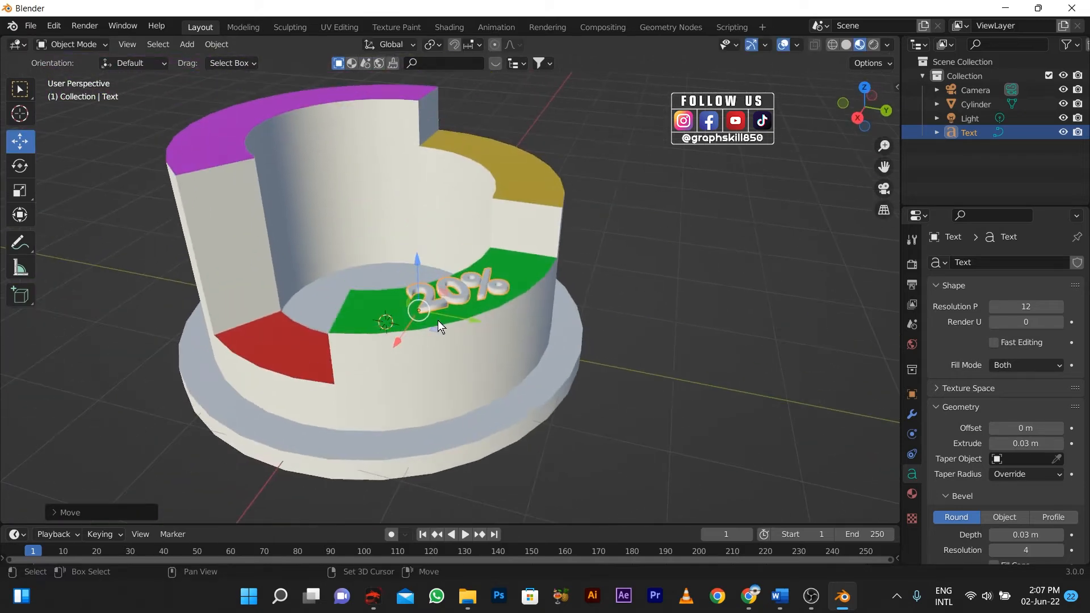
- Lower the 20% text by about 0.05 m along Z so it sits on the green segment's top face
{"action": "scroll", "coordinate": [420, 310], "scroll_direction": "up", "scroll_amount": 3}
{"action": "key", "text": "g"}
{"action": "key", "text": "z"}
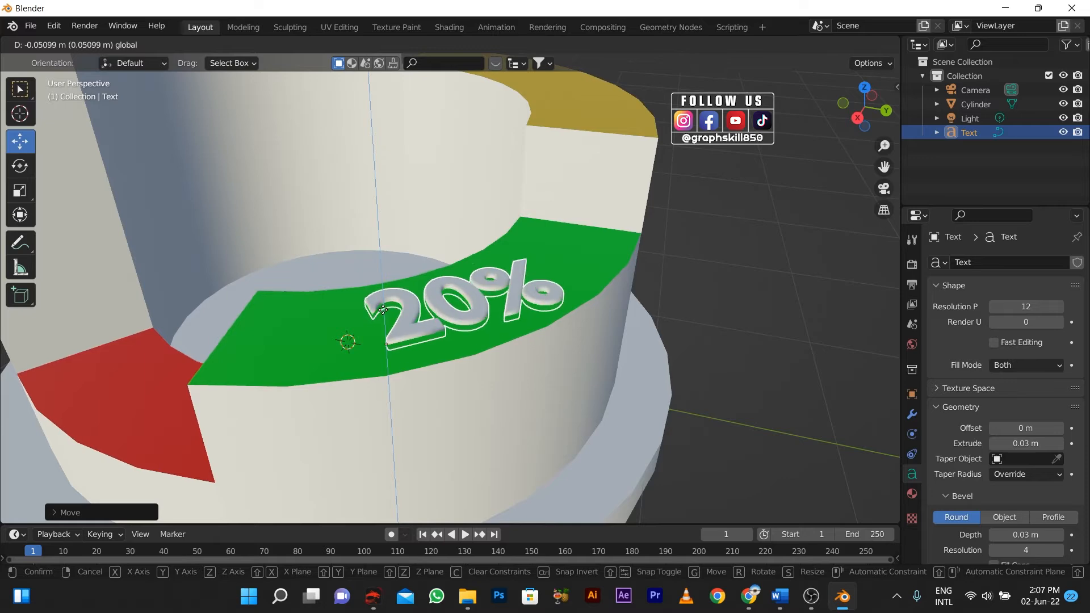
{"action": "left_click", "coordinate": [383, 309]}
- Duplicate the 20% text and move the copy down to the red segment
{"action": "scroll", "coordinate": [345, 359], "scroll_direction": "down", "scroll_amount": 4}
{"action": "middle_click_drag", "start_coordinate": [346, 358], "coordinate": [534, 308]}
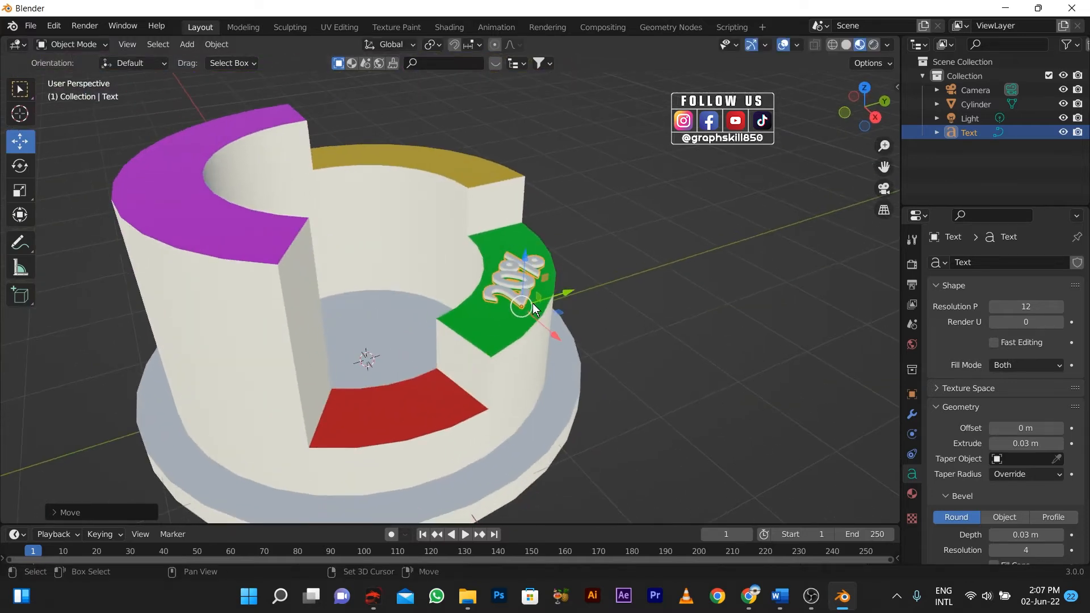
{"action": "key", "text": "ctrl+c"}
{"action": "key", "text": "ctrl+v"}
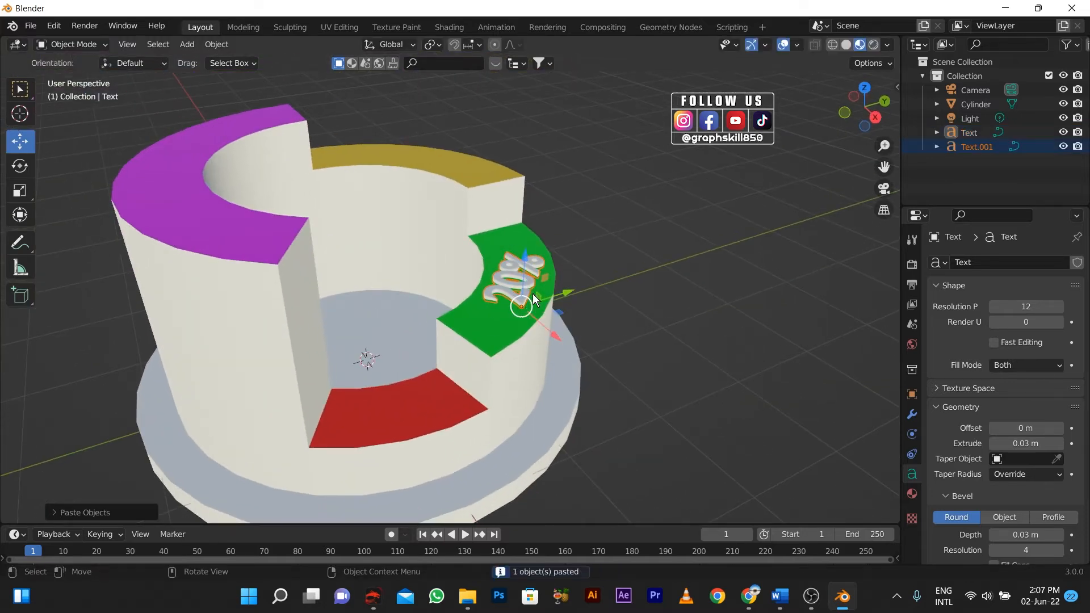
{"action": "key", "text": "g"}
{"action": "key", "text": "z"}
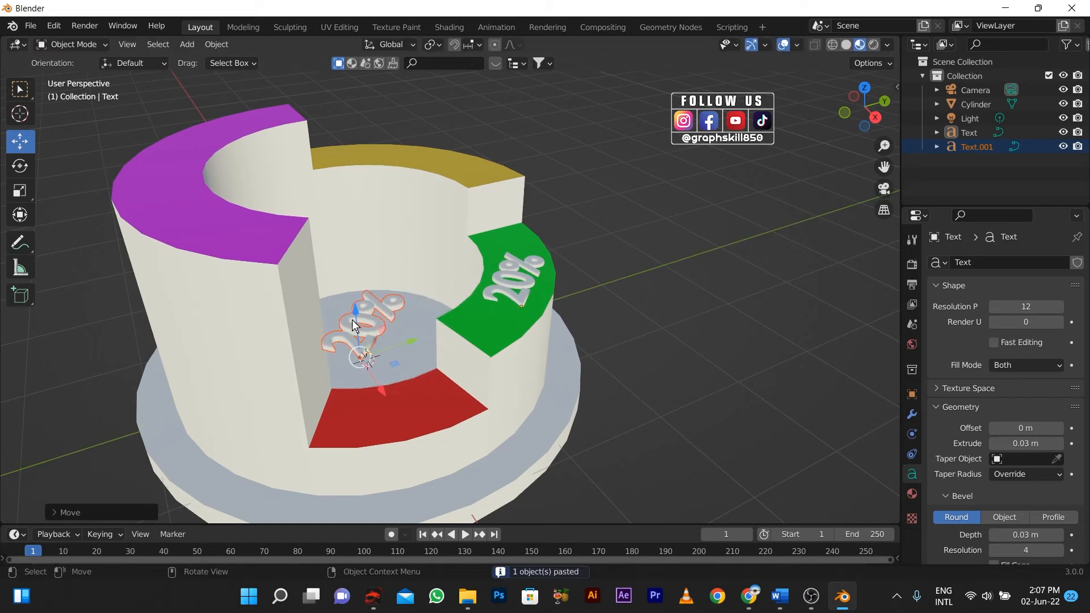
{"action": "mouse_move", "coordinate": [382, 398]}
{"action": "left_mouse_down"}
{"action": "mouse_move", "coordinate": [383, 413]}
{"action": "mouse_move", "coordinate": [383, 391]}
{"action": "left_mouse_up"}
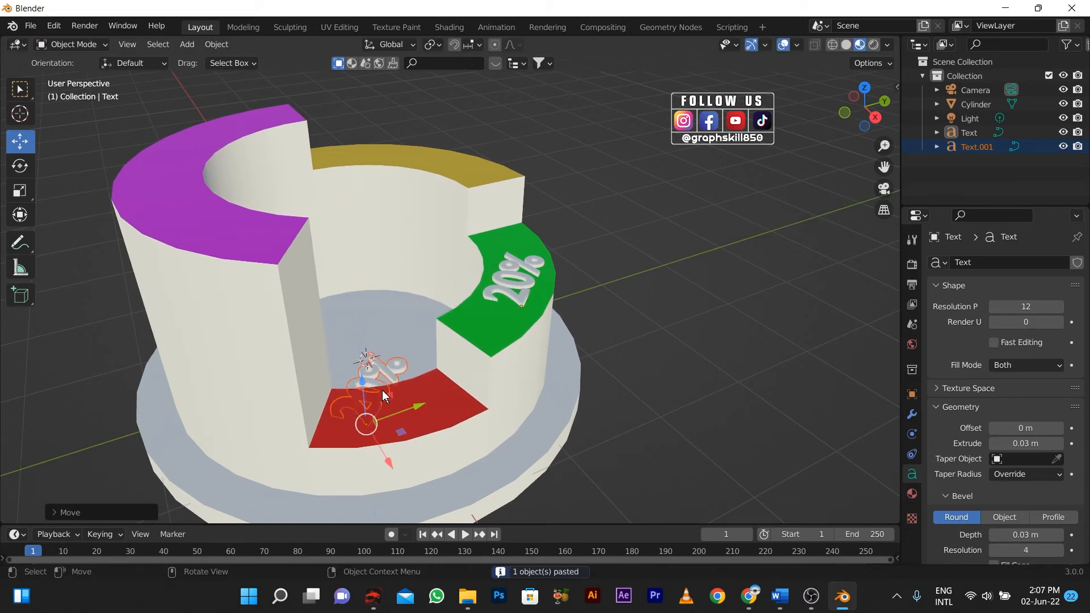
- Rotate the copied text in top view to follow the red segment's curve and position it within that segment
{"action": "key", "text": "KP_7"}
{"action": "left_click_drag", "start_coordinate": [559, 426], "coordinate": [606, 424]}
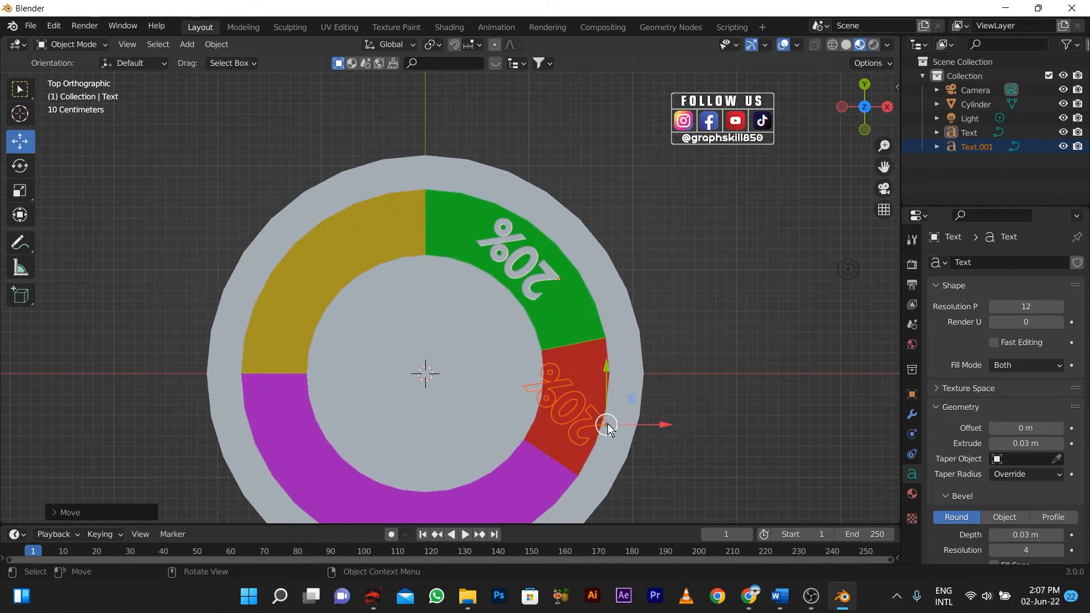
{"action": "left_click", "coordinate": [20, 165]}
{"action": "left_click_drag", "start_coordinate": [630, 365], "coordinate": [675, 391]}
{"action": "left_click", "coordinate": [20, 140]}
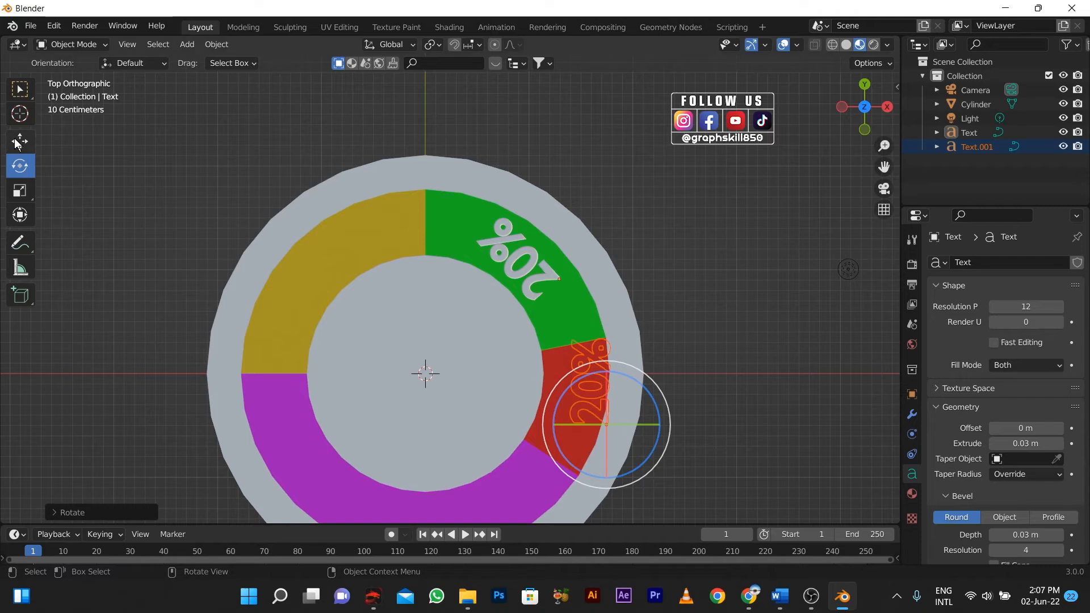
{"action": "left_click_drag", "start_coordinate": [602, 356], "coordinate": [604, 375]}
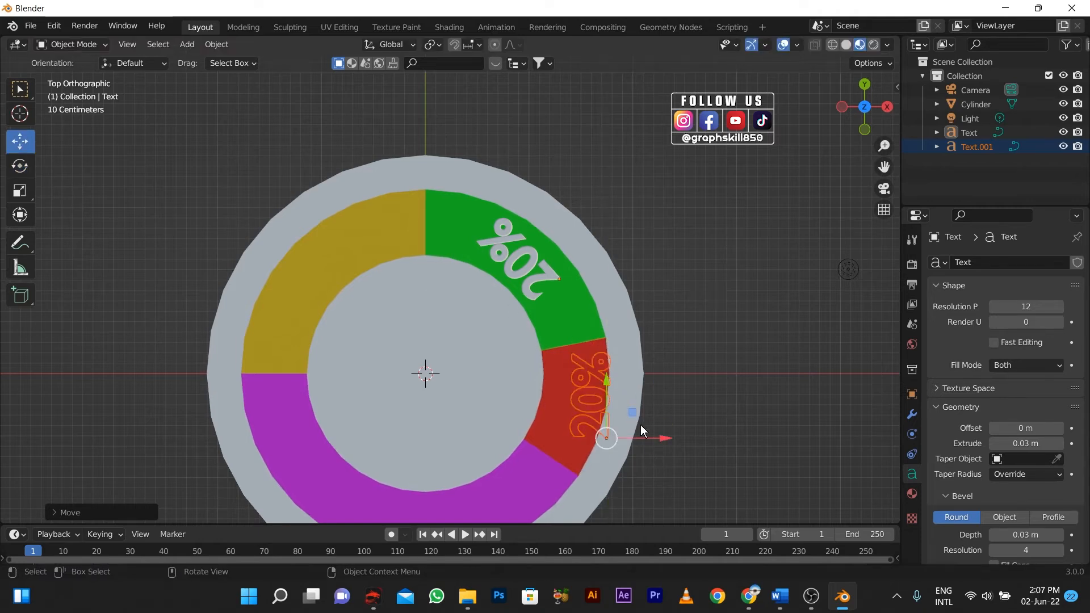
{"action": "left_click_drag", "start_coordinate": [644, 439], "coordinate": [626, 444]}
- Adjust the copied text's height and sideways position so it rests on the red segment's top face
{"action": "middle_click_drag", "start_coordinate": [585, 404], "coordinate": [389, 339]}
{"action": "left_click_drag", "start_coordinate": [291, 348], "coordinate": [283, 327]}
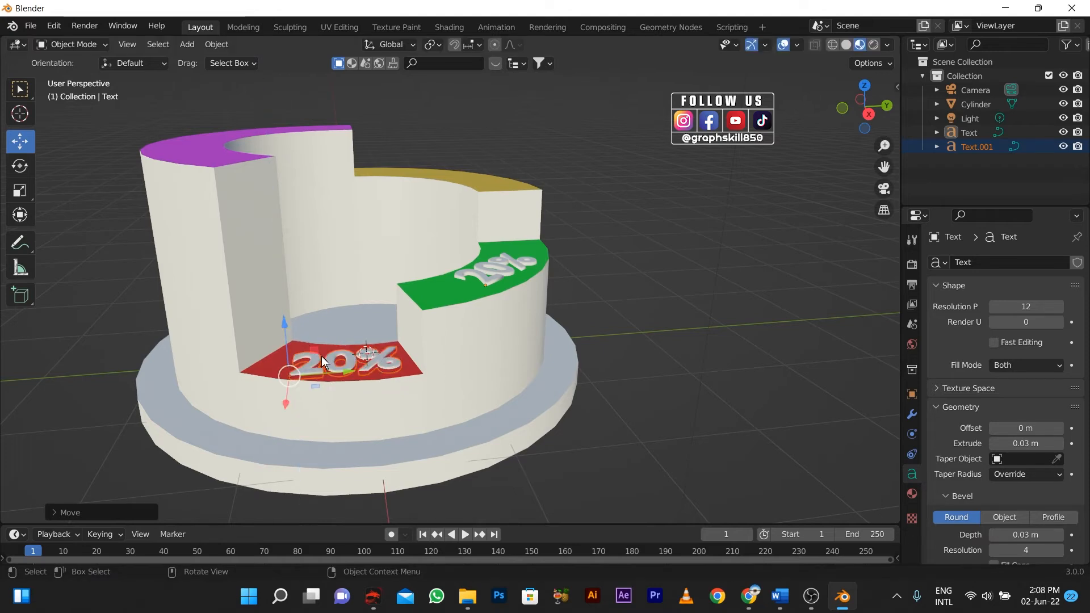
{"action": "left_click_drag", "start_coordinate": [325, 370], "coordinate": [319, 372]}
{"action": "left_click_drag", "start_coordinate": [280, 342], "coordinate": [284, 338]}
{"action": "scroll", "coordinate": [314, 385], "scroll_direction": "up", "scroll_amount": 5}
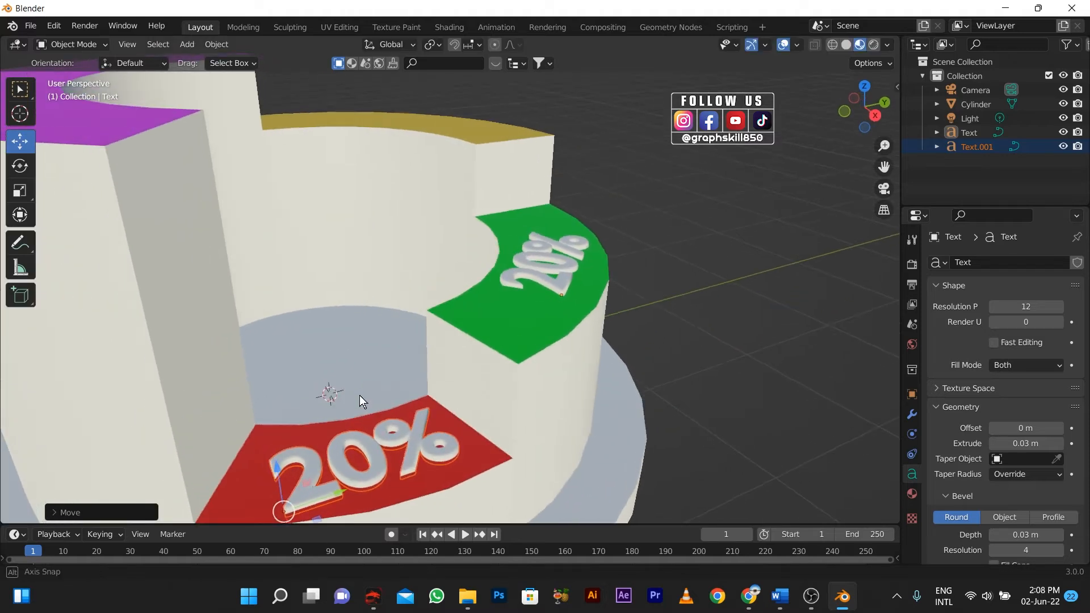
{"action": "key", "text": "Tab"}
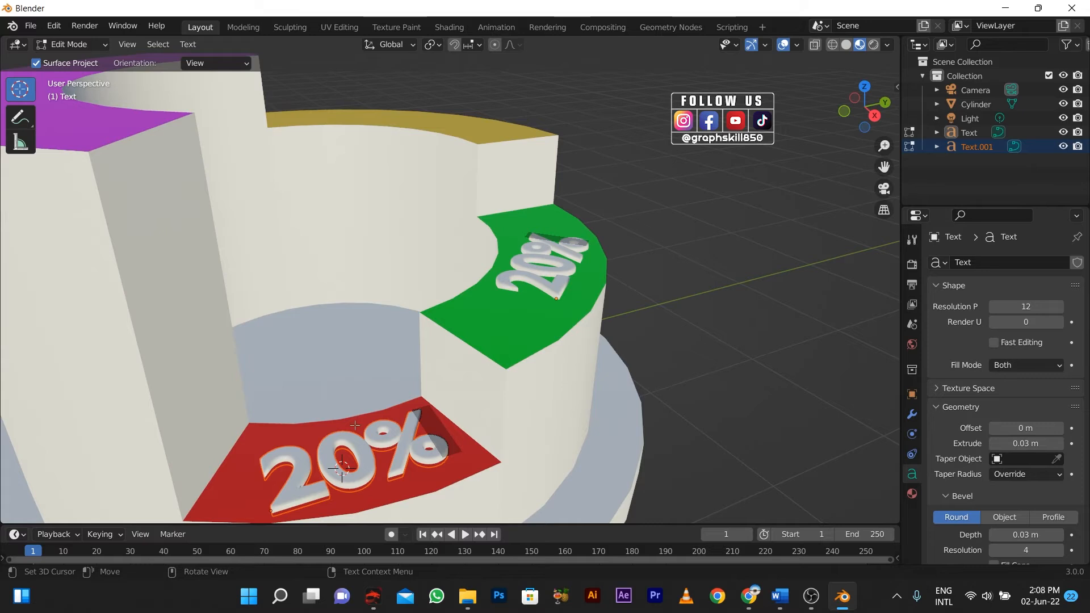
{"action": "key", "text": "BackSpace"}
{"action": "key", "text": "BackSpace"}
{"action": "key", "text": "BackSpace"}
{"action": "key", "text": "ctrl+z"}
{"action": "key", "text": "ctrl+z"}
{"action": "key", "text": "ctrl+z"}
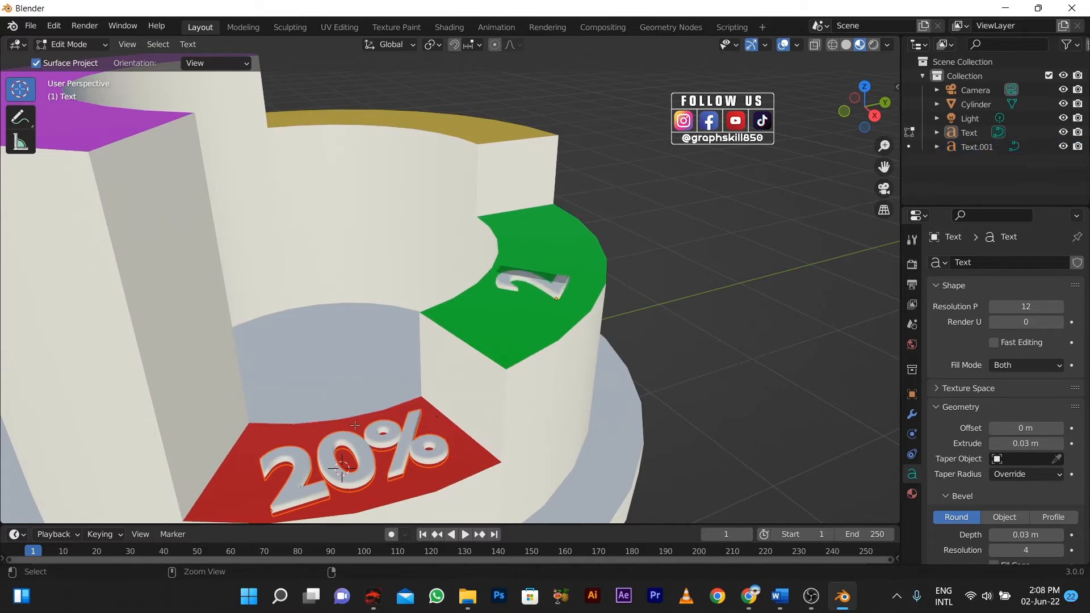
{"action": "key", "text": "Tab"}
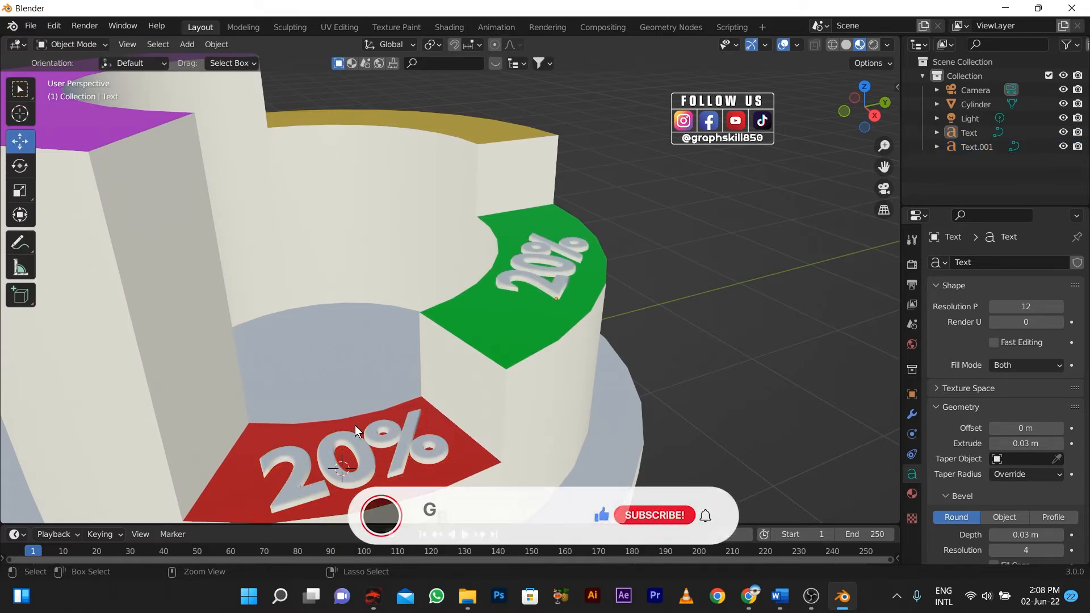
- Change the wording of the text on the red segment to 15%
{"action": "left_click", "coordinate": [364, 458]}
{"action": "key", "text": "Tab"}
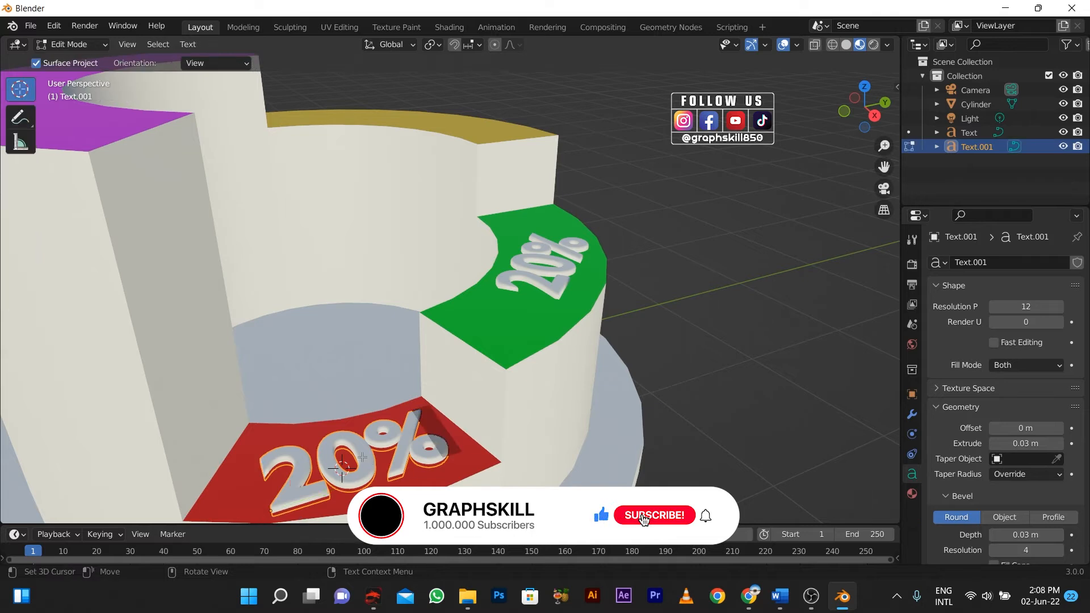
{"action": "key", "text": "BackSpace"}
{"action": "key", "text": "BackSpace"}
{"action": "key", "text": "BackSpace"}
{"action": "type", "text": "15%"}
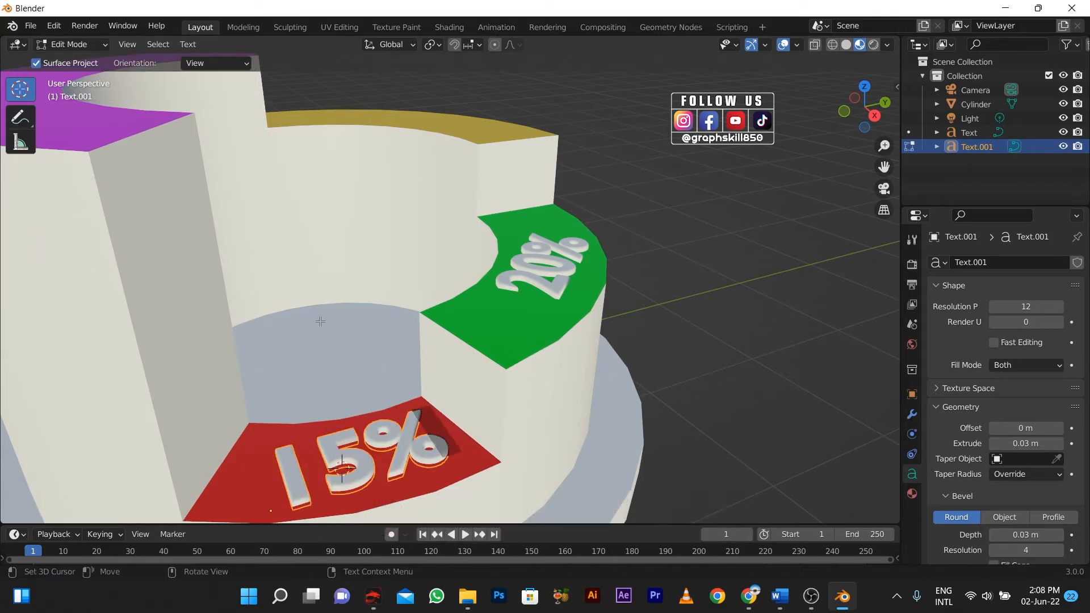
{"action": "key", "text": "Tab"}
- Duplicate the 15% text, raise the copy and move it over the purple segment in top view
{"action": "scroll", "coordinate": [523, 385], "scroll_direction": "down", "scroll_amount": 6}
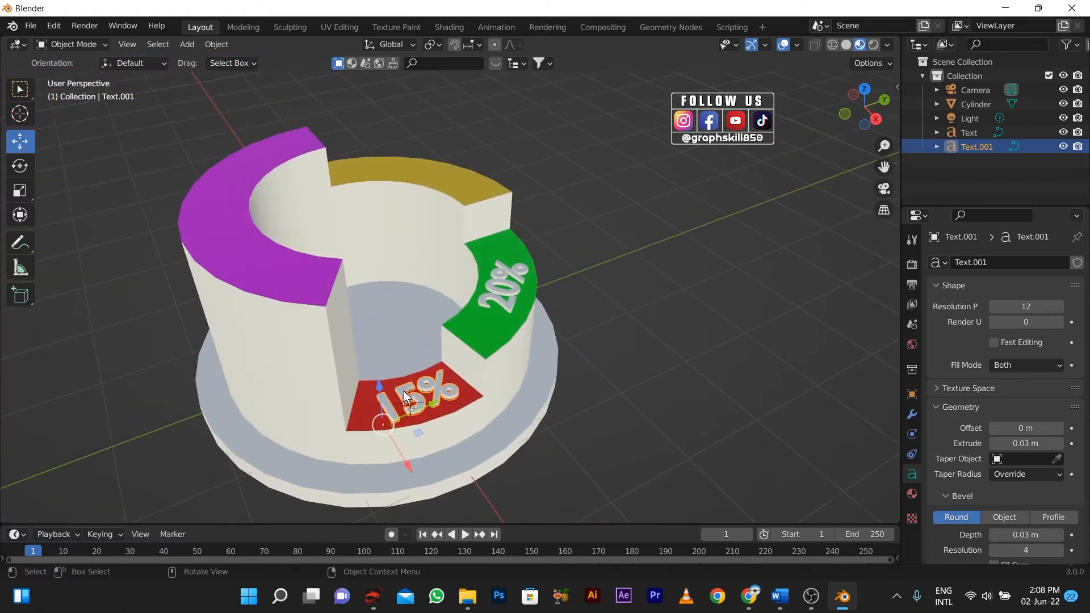
{"action": "key", "text": "ctrl+c"}
{"action": "key", "text": "ctrl+v"}
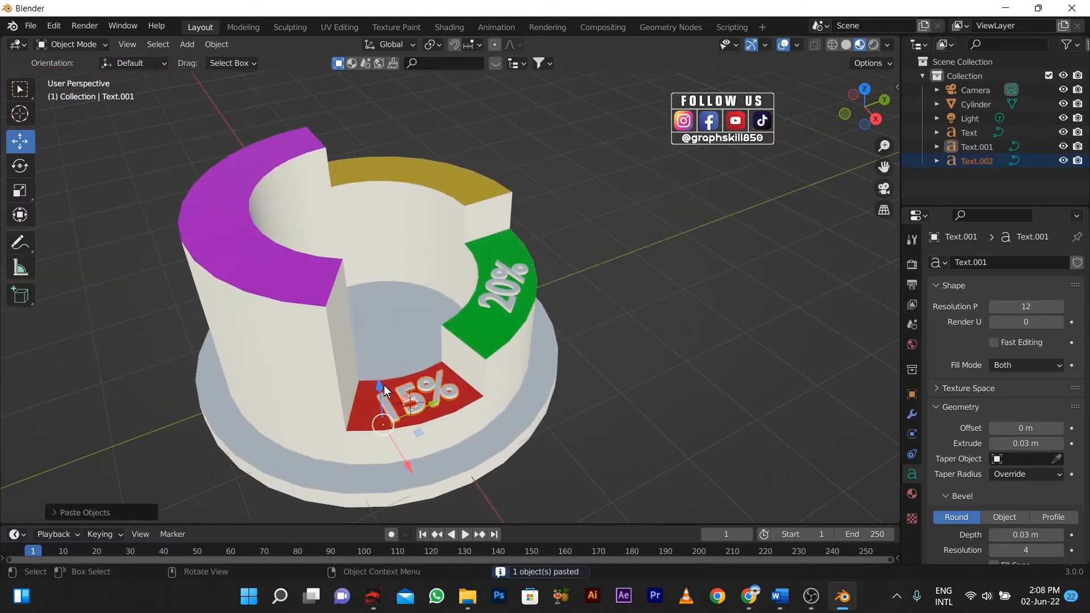
{"action": "left_click_drag", "start_coordinate": [379, 375], "coordinate": [322, 288]}
{"action": "key", "text": "KP_7"}
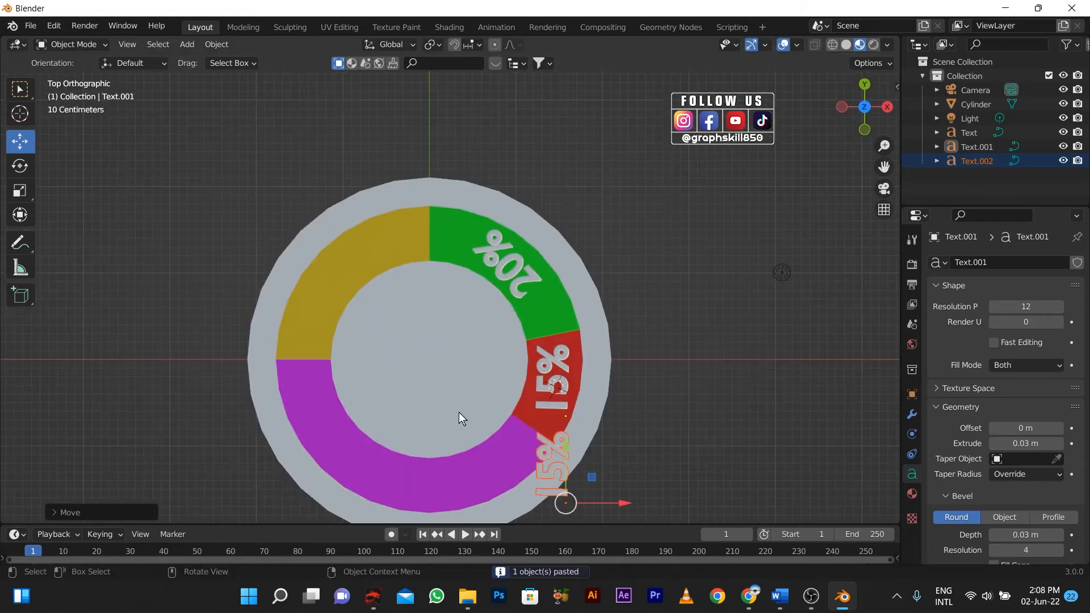
{"action": "key", "text": "g"}
{"action": "key", "text": "x"}
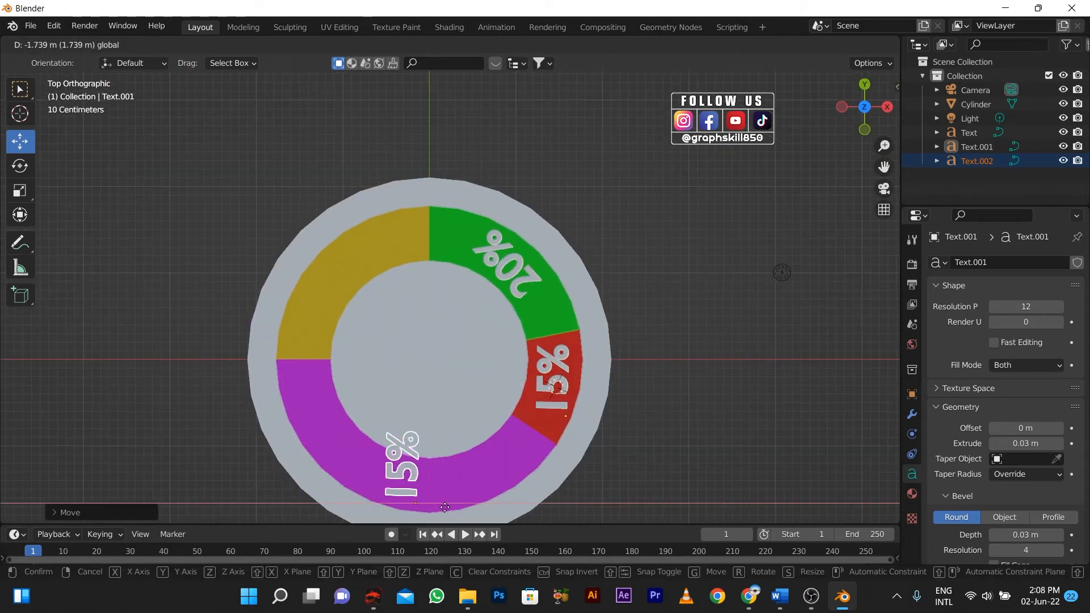
{"action": "left_click_drag", "start_coordinate": [445, 507], "coordinate": [447, 507]}
{"action": "left_click_drag", "start_coordinate": [417, 447], "coordinate": [418, 455]}
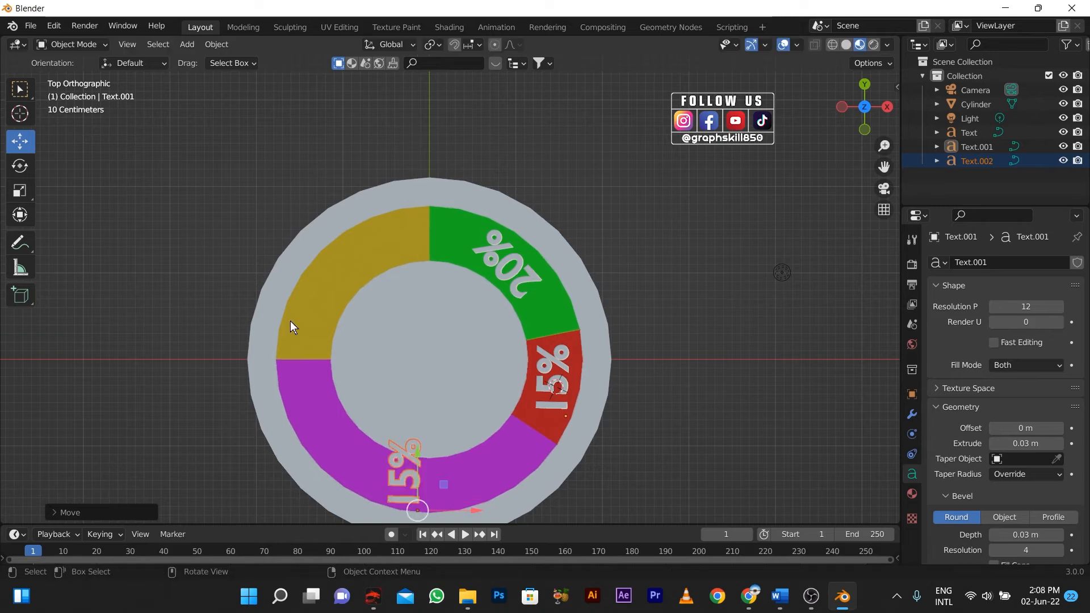
- Rotate the copied 15% text to follow the purple segment's curve and position it within that segment in top view
{"action": "left_click", "coordinate": [24, 175]}
{"action": "scroll", "coordinate": [455, 318], "scroll_direction": "down", "scroll_amount": 3}
{"action": "middle_click_drag", "start_coordinate": [427, 408], "coordinate": [489, 340], "text": "shift"}
{"action": "scroll", "coordinate": [488, 339], "scroll_direction": "up", "scroll_amount": 3}
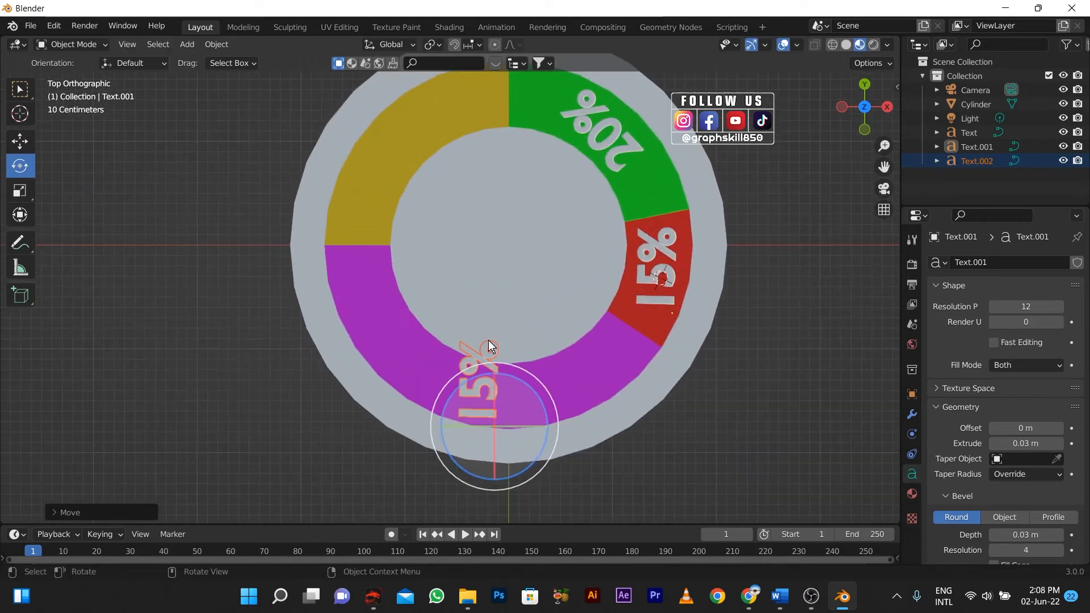
{"action": "left_click_drag", "start_coordinate": [507, 363], "coordinate": [428, 370]}
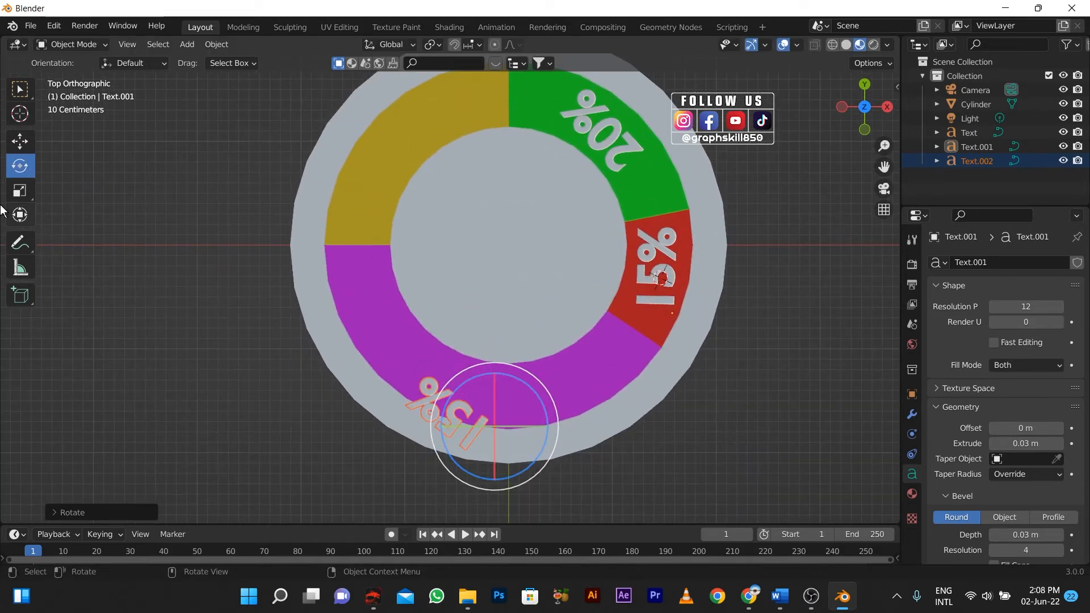
{"action": "left_click", "coordinate": [20, 141]}
{"action": "left_click_drag", "start_coordinate": [517, 426], "coordinate": [529, 361]}
{"action": "left_click", "coordinate": [521, 367]}
{"action": "left_click", "coordinate": [485, 415]}
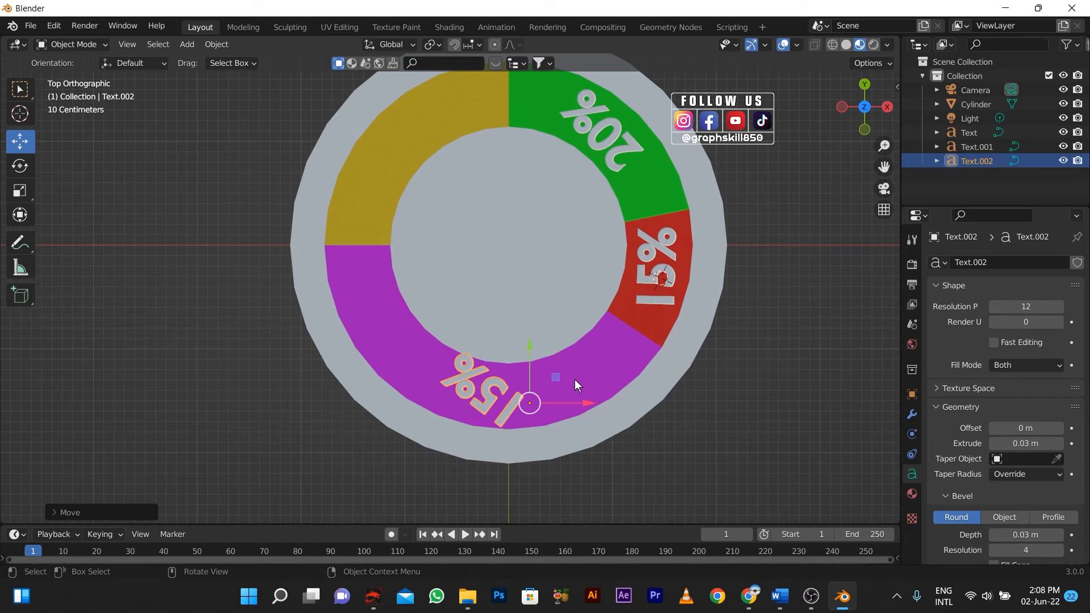
{"action": "key", "text": "r"}
{"action": "left_click", "coordinate": [285, 257]}
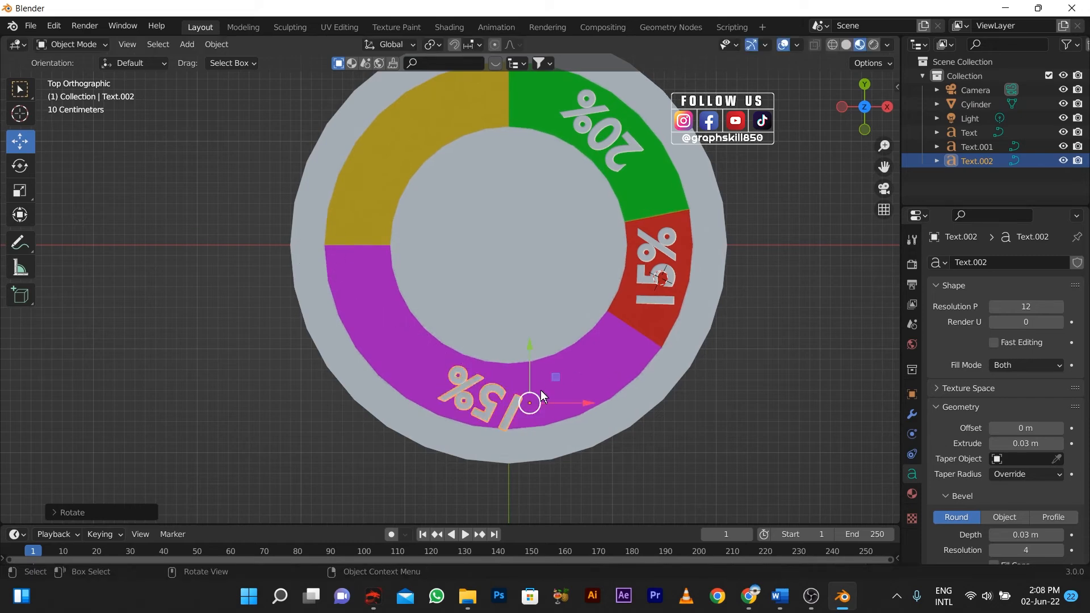
{"action": "left_click_drag", "start_coordinate": [541, 404], "coordinate": [505, 357]}
- Lower the copied 15% text onto the purple segment's top face
{"action": "middle_click_drag", "start_coordinate": [511, 422], "coordinate": [324, 295]}
{"action": "middle_click_drag", "start_coordinate": [399, 224], "coordinate": [461, 365], "text": "shift"}
{"action": "left_click_drag", "start_coordinate": [365, 180], "coordinate": [369, 241]}
- Change the wording of the text on the purple segment to 55%
{"action": "scroll", "coordinate": [389, 231], "scroll_direction": "up", "scroll_amount": 3}
{"action": "middle_click_drag", "start_coordinate": [389, 232], "coordinate": [487, 383], "text": "shift"}
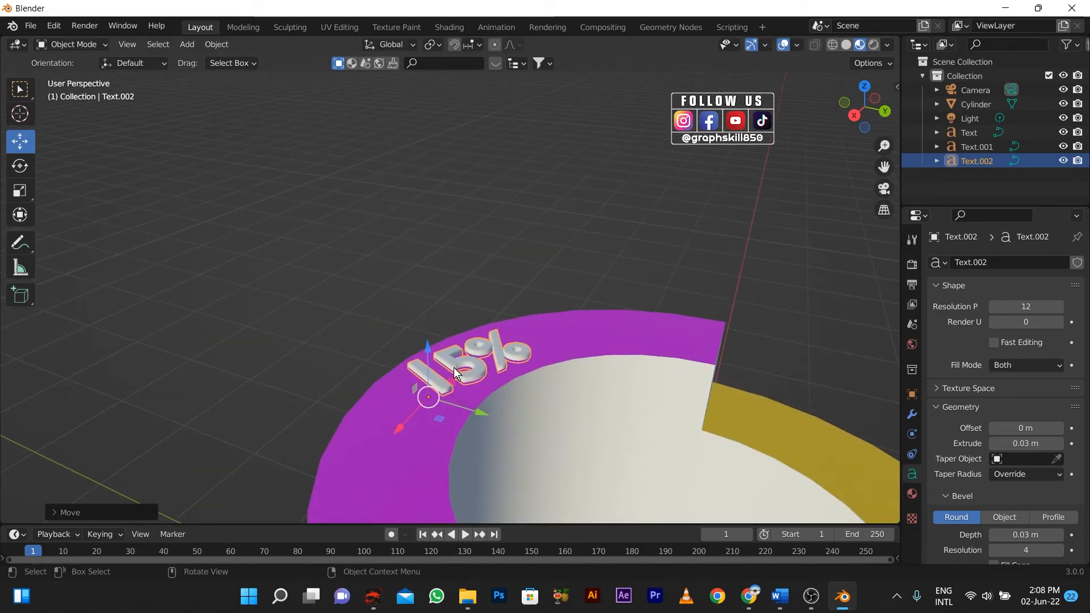
{"action": "key", "text": "Tab"}
{"action": "key", "text": "BackSpace"}
{"action": "key", "text": "BackSpace"}
{"action": "key", "text": "BackSpace"}
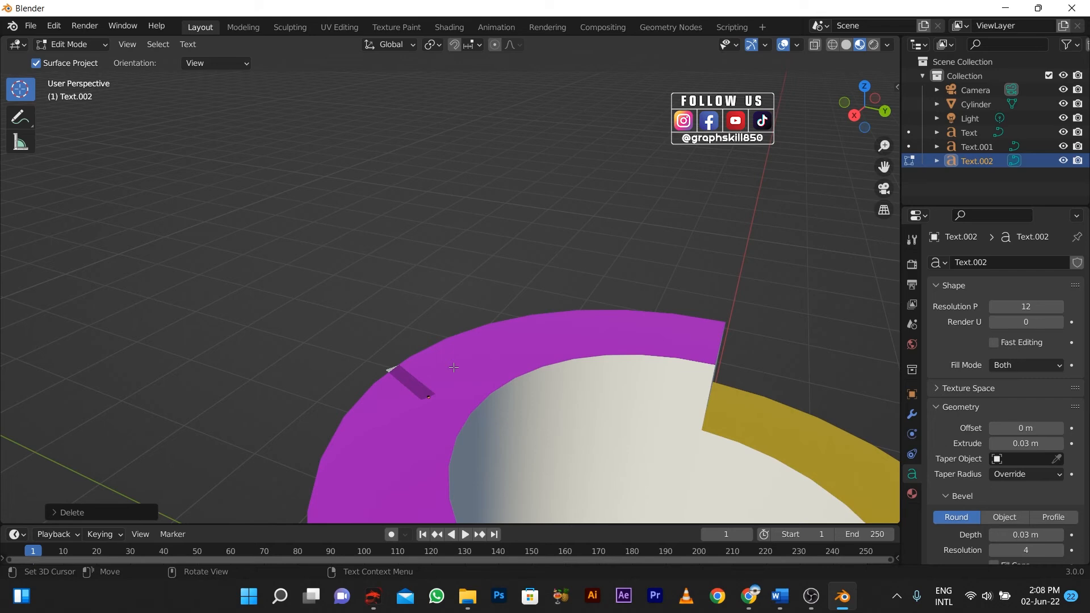
{"action": "type", "text": "65"}
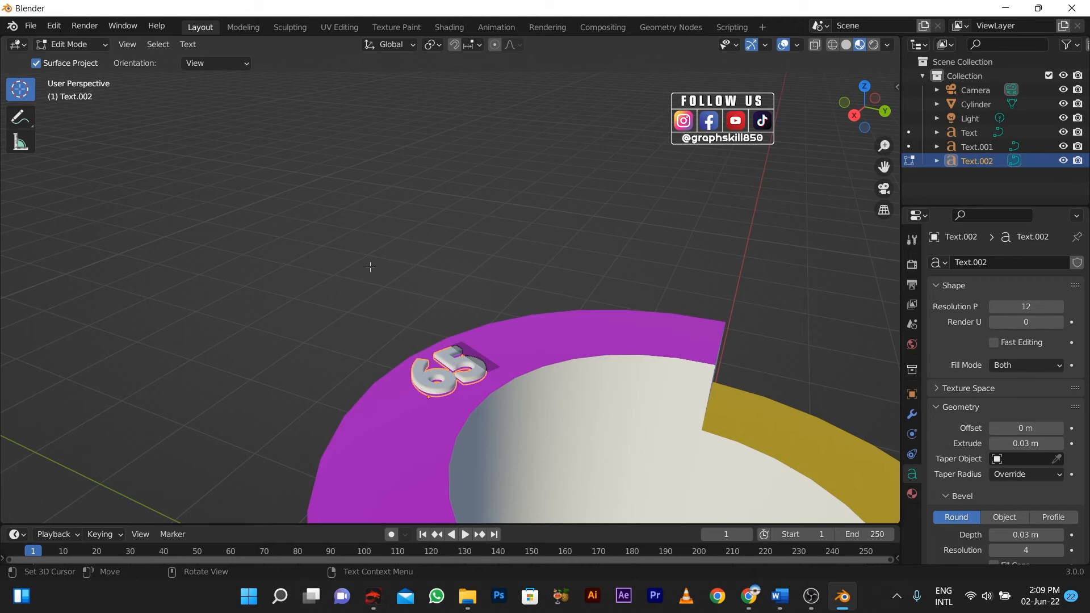
{"action": "key", "text": "BackSpace"}
{"action": "key", "text": "BackSpace"}
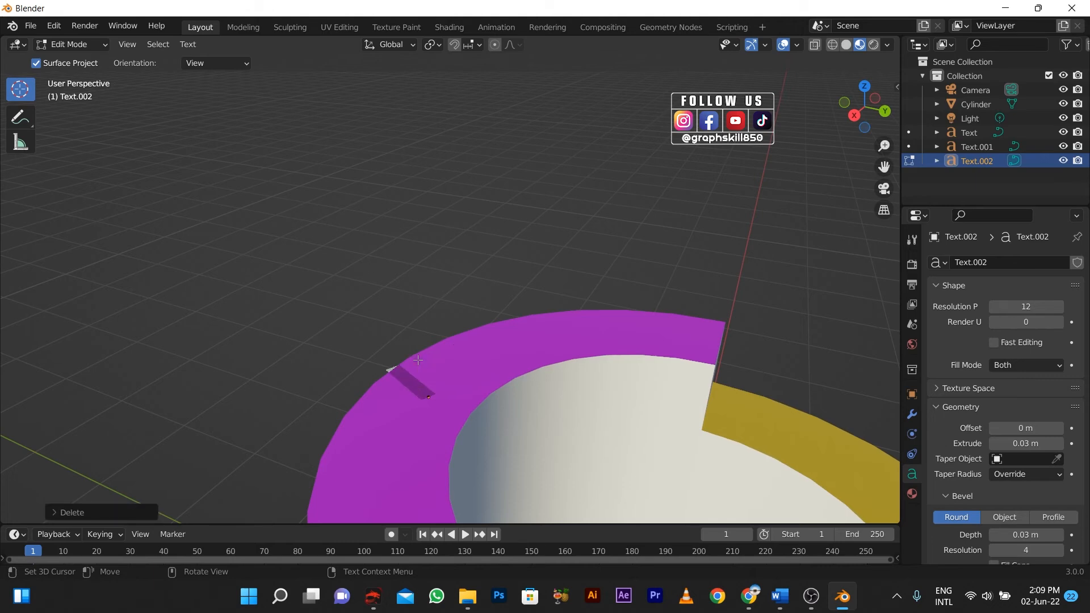
{"action": "type", "text": "55"}
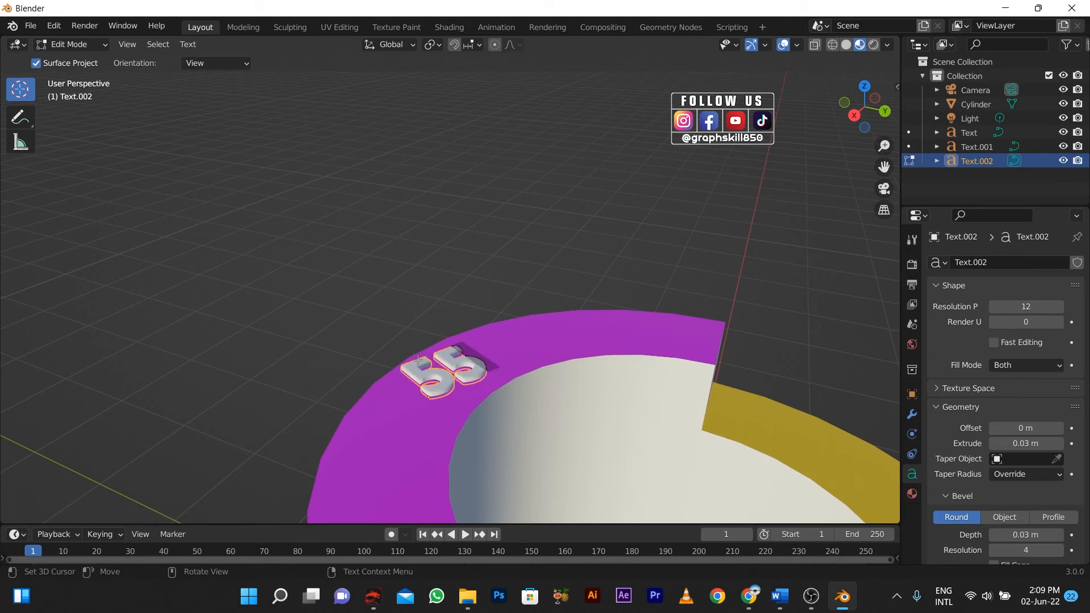
{"action": "type", "text": "%"}
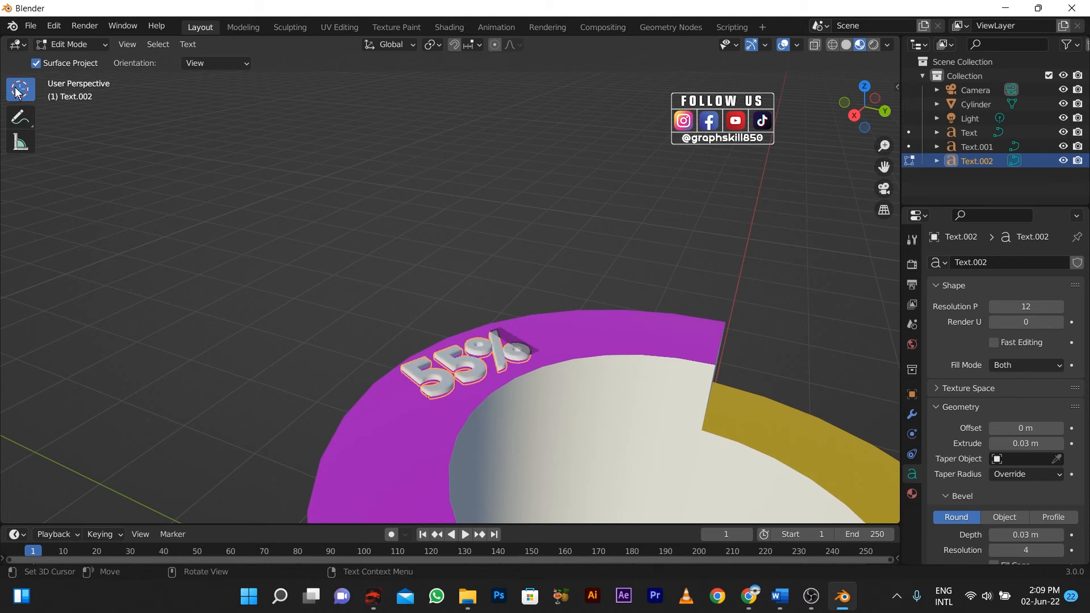
{"action": "key", "text": "Tab"}
- Paste another copy of the 15% text on the red segment and move the original up toward the yellow segment
{"action": "scroll", "coordinate": [322, 229], "scroll_direction": "down", "scroll_amount": 4}
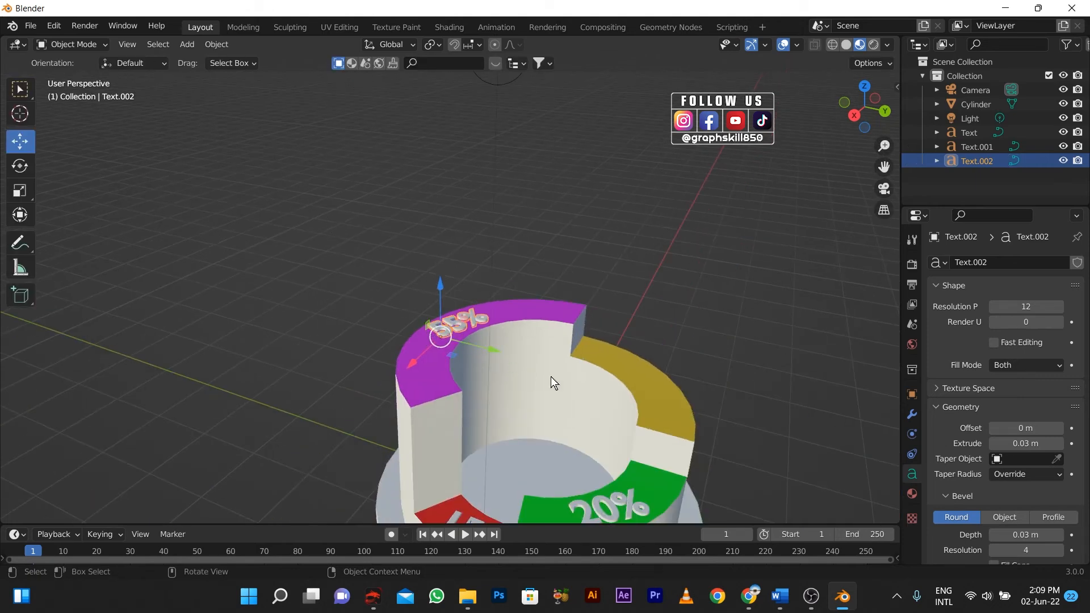
{"action": "key", "text": "ctrl+v"}
{"action": "scroll", "coordinate": [460, 420], "scroll_direction": "down", "scroll_amount": 3}
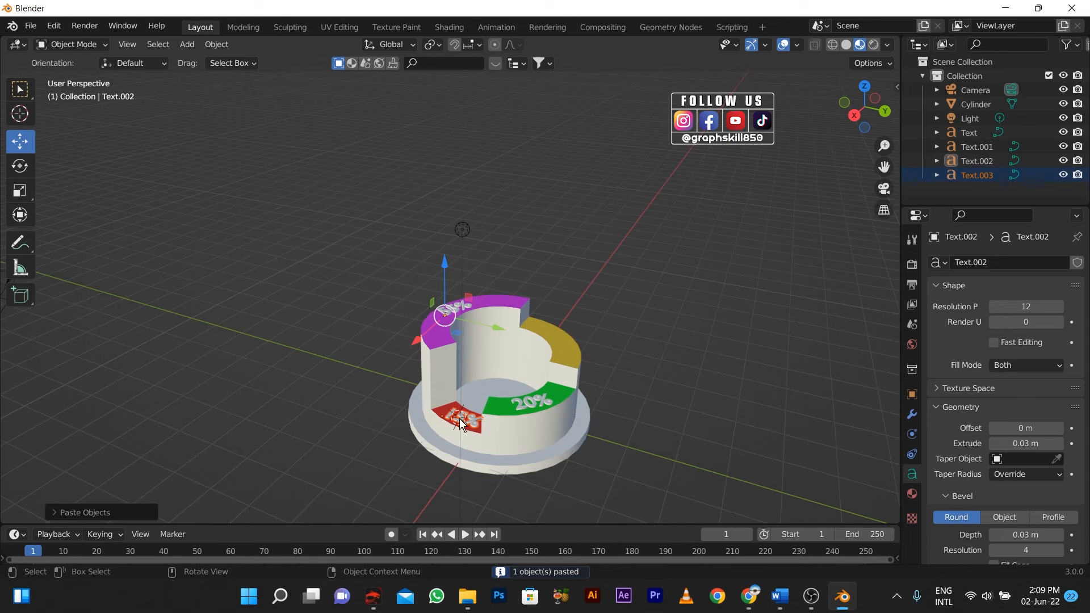
{"action": "left_click", "coordinate": [460, 419]}
{"action": "left_click", "coordinate": [465, 425]}
{"action": "left_click", "coordinate": [470, 421]}
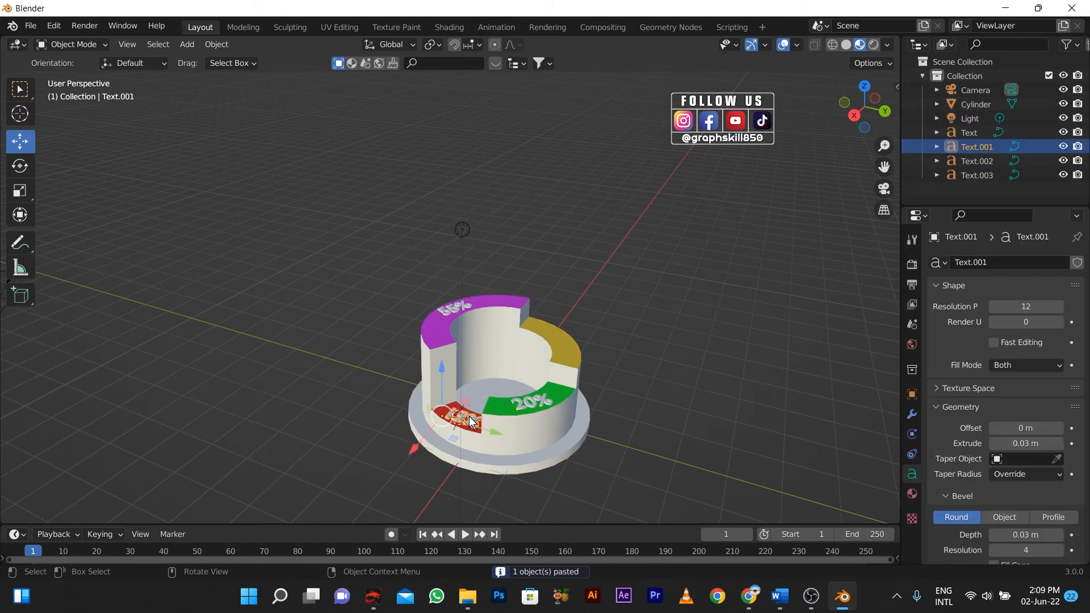
{"action": "left_click_drag", "start_coordinate": [432, 439], "coordinate": [528, 341]}
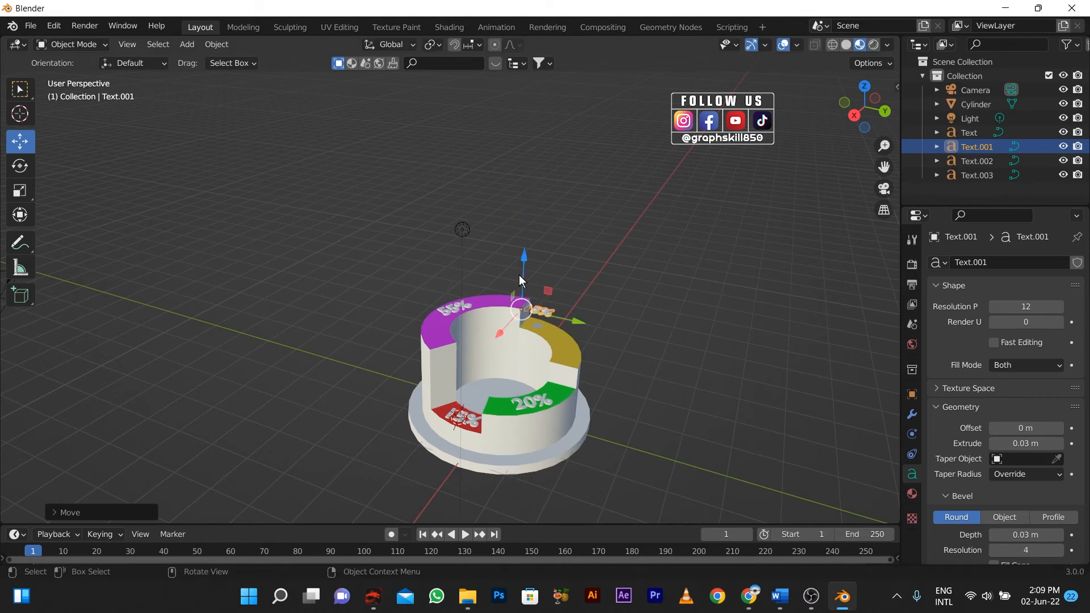
- Position the moved 15% text over the yellow segment in top view and rotate it to follow the segment's curve
{"action": "key", "text": "KP_7"}
{"action": "middle_click_drag", "start_coordinate": [387, 222], "coordinate": [418, 378], "text": "shift"}
{"action": "scroll", "coordinate": [415, 379], "scroll_direction": "up", "scroll_amount": 3}
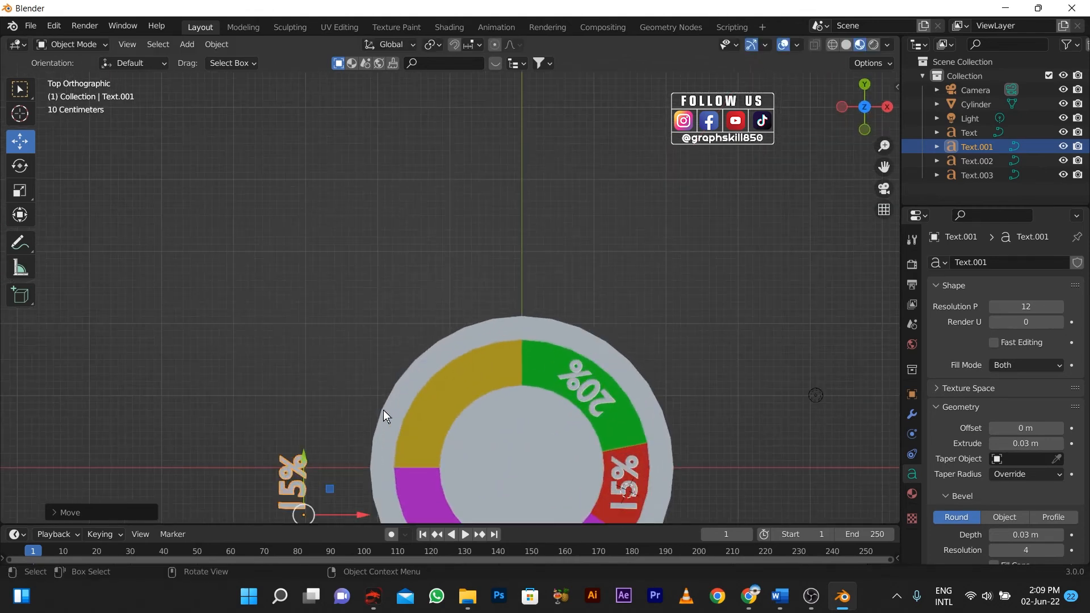
{"action": "left_click_drag", "start_coordinate": [310, 511], "coordinate": [458, 426]}
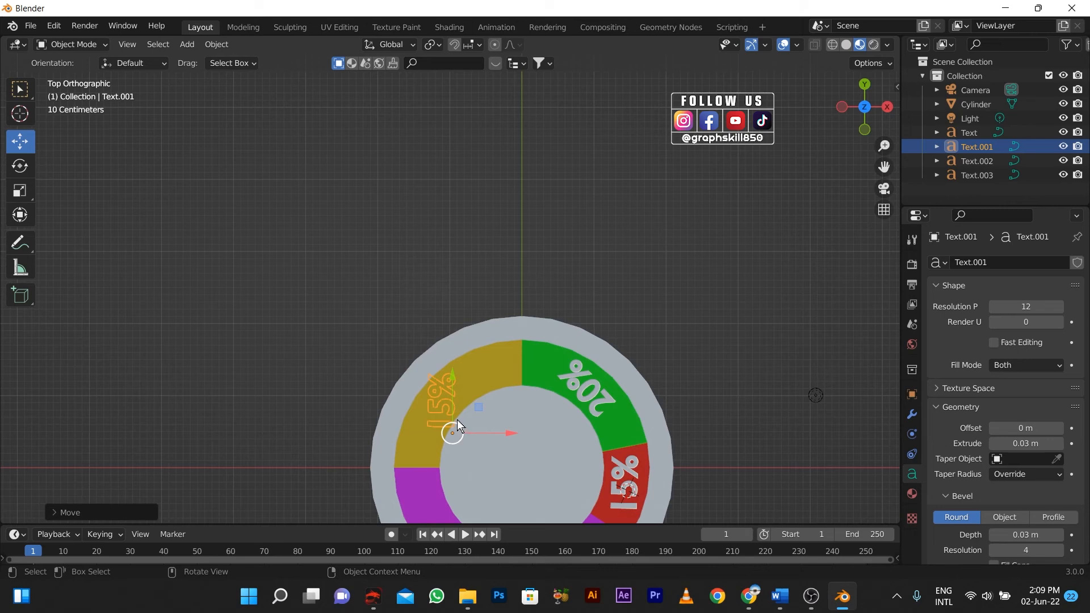
{"action": "left_click", "coordinate": [20, 166]}
{"action": "left_click_drag", "start_coordinate": [503, 396], "coordinate": [432, 425]}
{"action": "left_click", "coordinate": [20, 141]}
- Raise the moved 15% text so it sits on the yellow segment's top face
{"action": "middle_click_drag", "start_coordinate": [433, 425], "coordinate": [322, 326]}
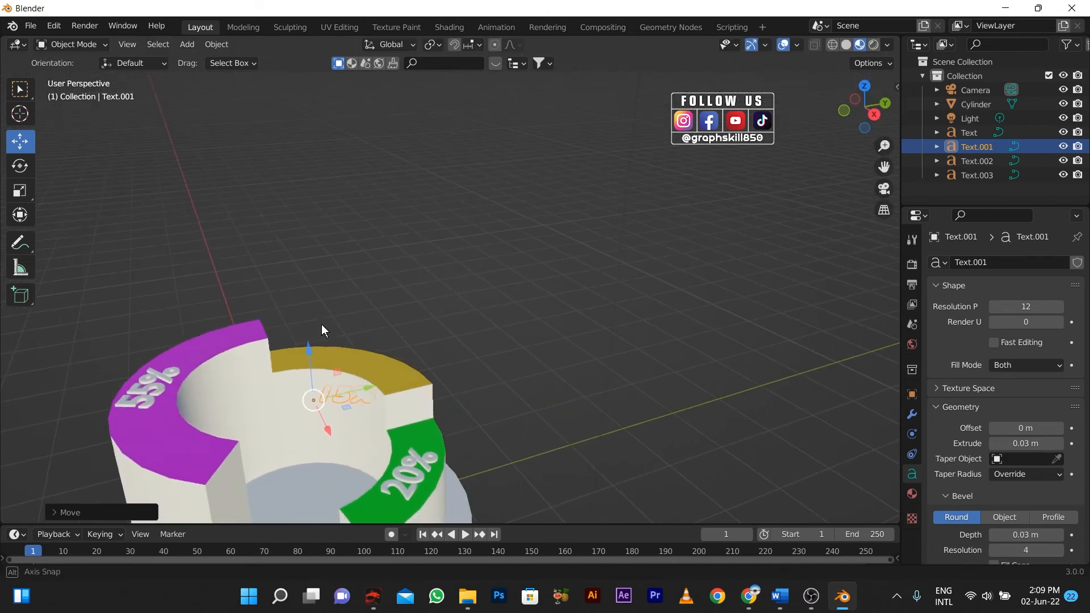
{"action": "scroll", "coordinate": [313, 364], "scroll_direction": "up", "scroll_amount": 2}
{"action": "left_click_drag", "start_coordinate": [246, 411], "coordinate": [224, 360]}
{"action": "scroll", "coordinate": [624, 288], "scroll_direction": "down", "scroll_amount": 3}
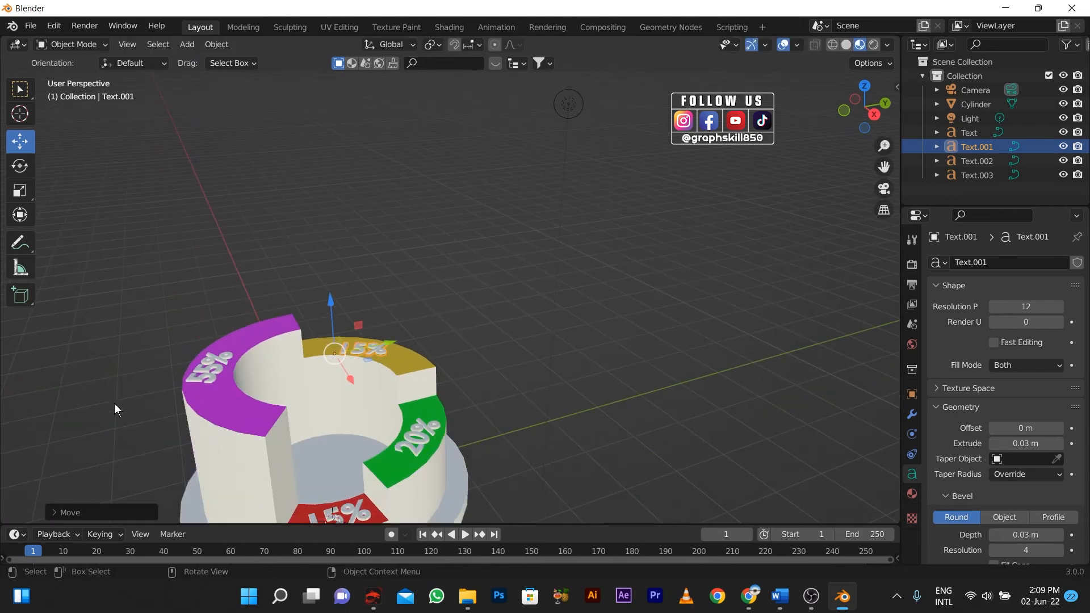
{"action": "scroll", "coordinate": [458, 403], "scroll_direction": "down", "scroll_amount": 2}
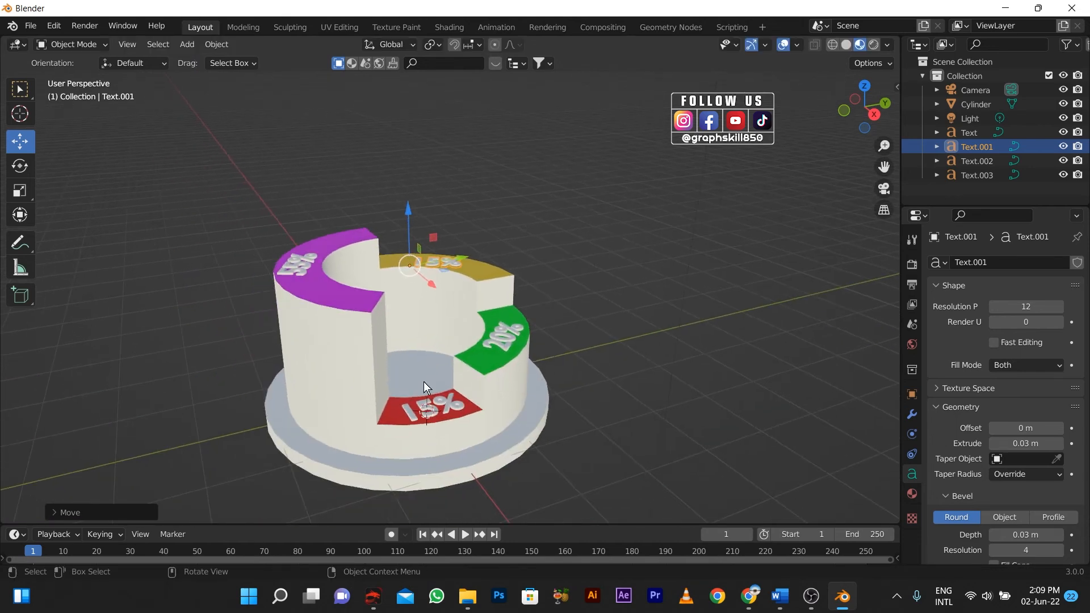
{"action": "scroll", "coordinate": [418, 258], "scroll_direction": "up", "scroll_amount": 2}
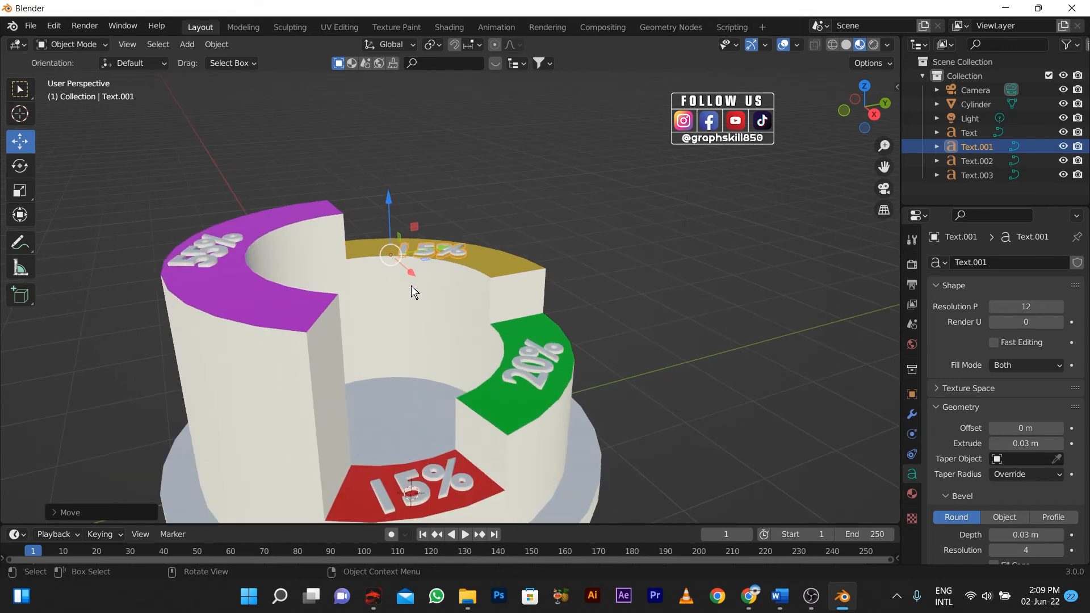
{"action": "middle_click_drag", "start_coordinate": [411, 285], "coordinate": [397, 243]}
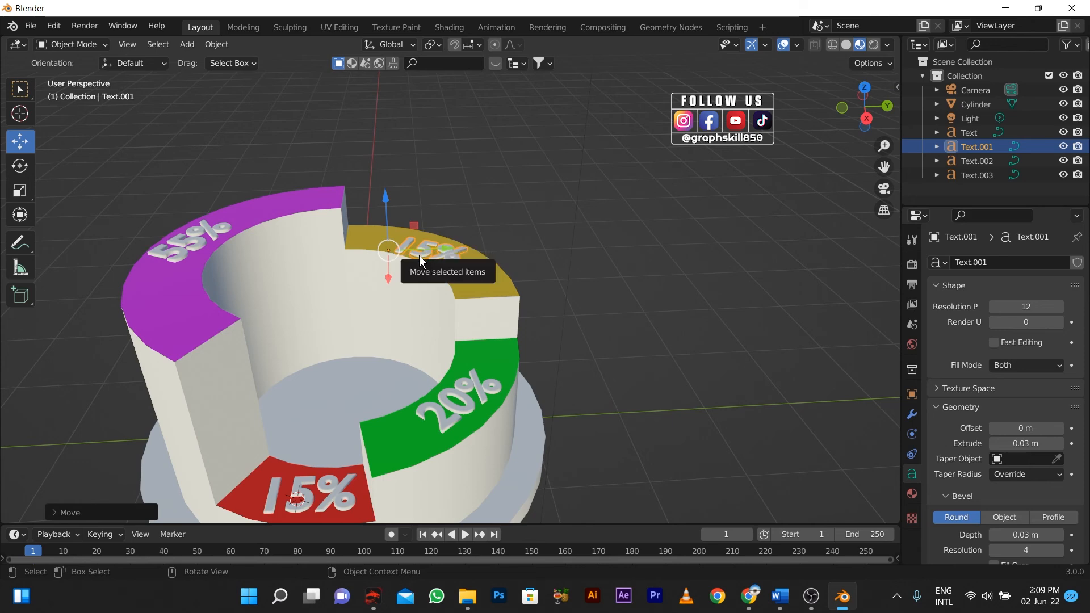
- Re-enter the wording of the text on the yellow segment as 15%
{"action": "key", "text": "Tab"}
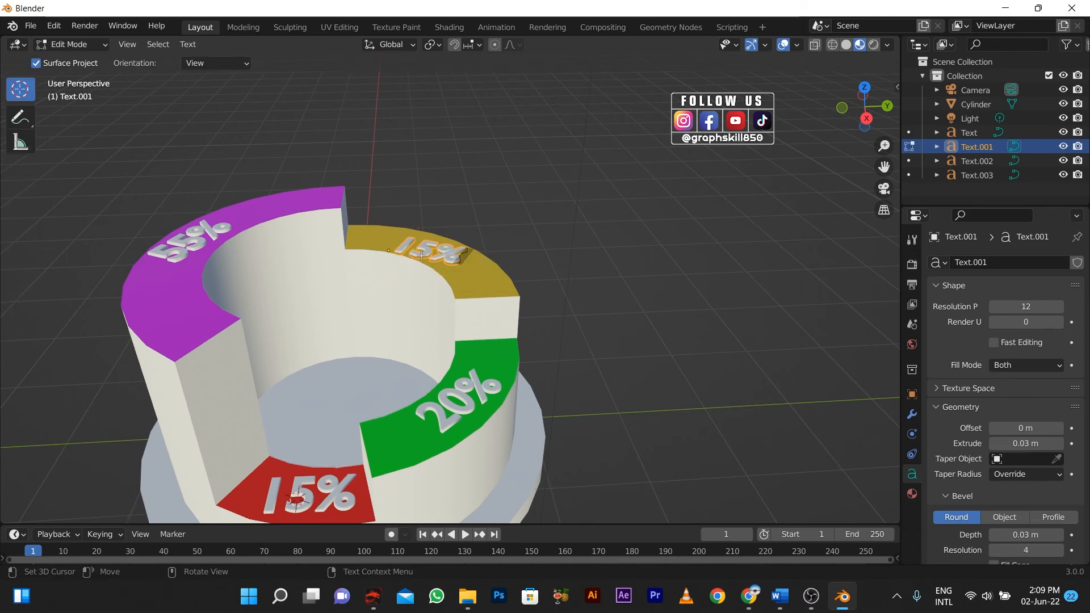
{"action": "key", "text": "BackSpace"}
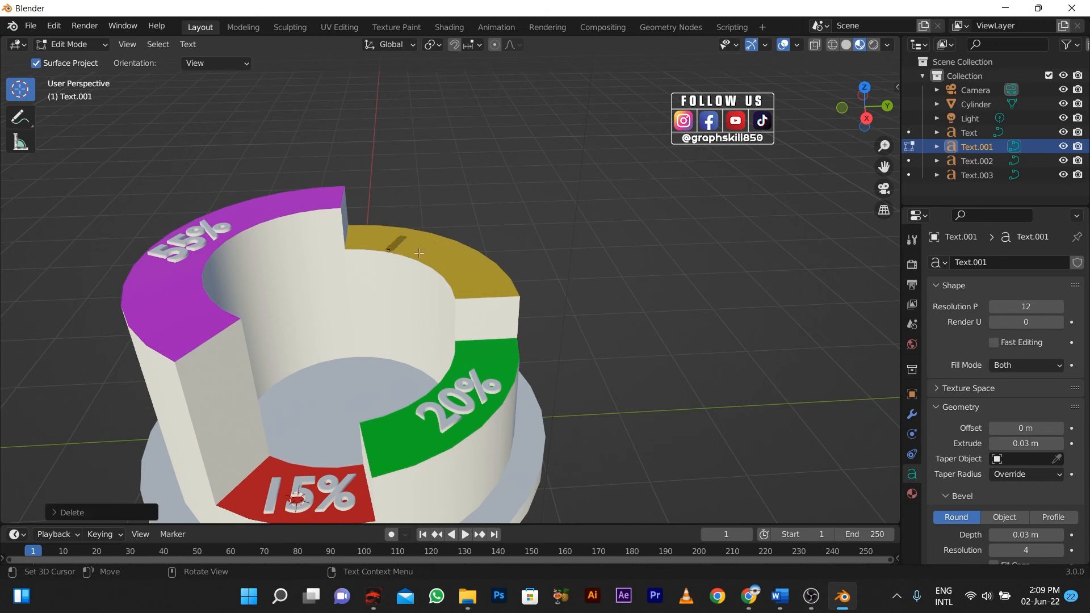
{"action": "key", "text": "ctrl+a"}
{"action": "type", "text": "15%"}
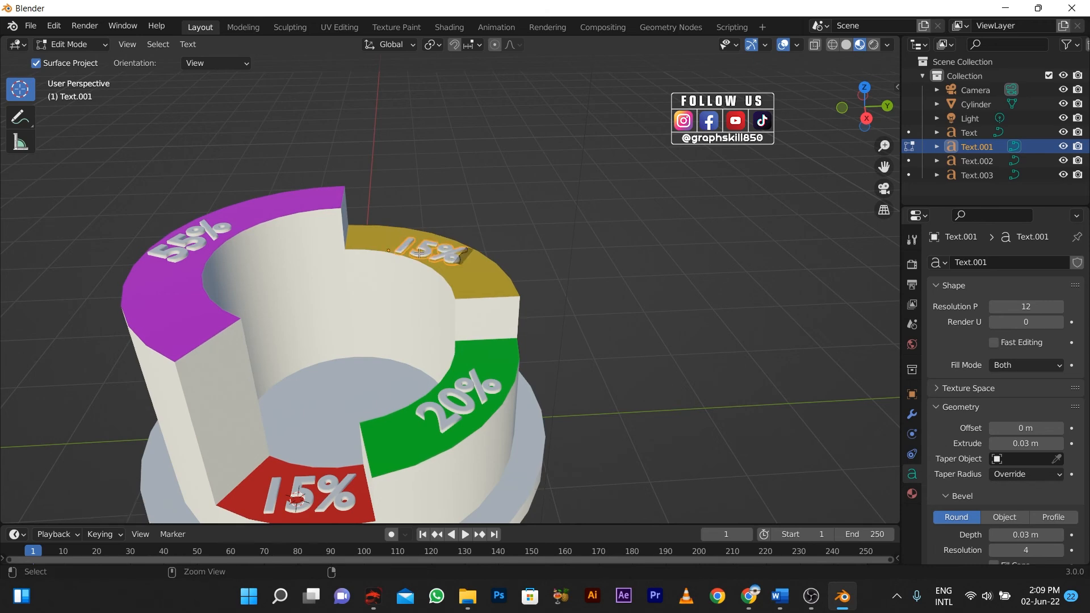
{"action": "scroll", "coordinate": [419, 254], "scroll_direction": "down", "scroll_amount": 4}
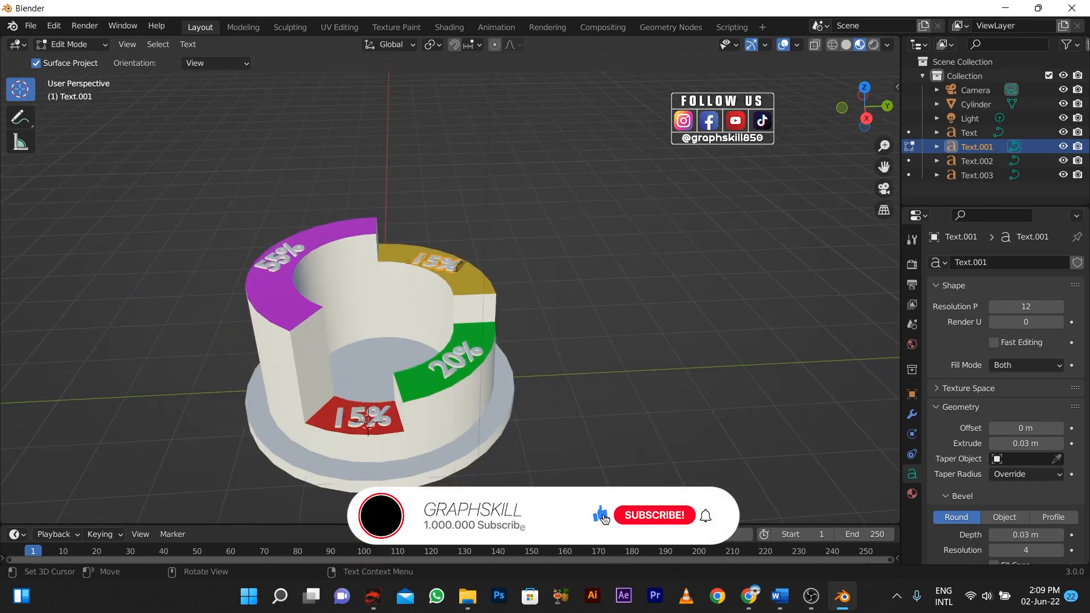
{"action": "key", "text": "Tab"}
- Change the wording of the text on the red segment to 10% and deselect it
{"action": "left_click", "coordinate": [364, 429]}
{"action": "key", "text": "Tab"}
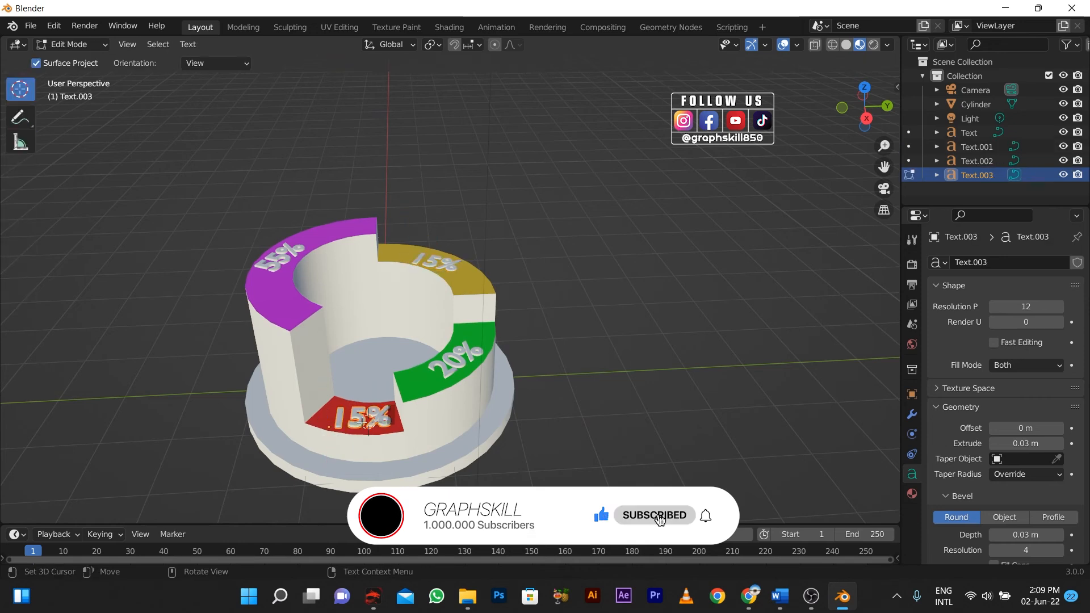
{"action": "key", "text": "BackSpace"}
{"action": "key", "text": "BackSpace"}
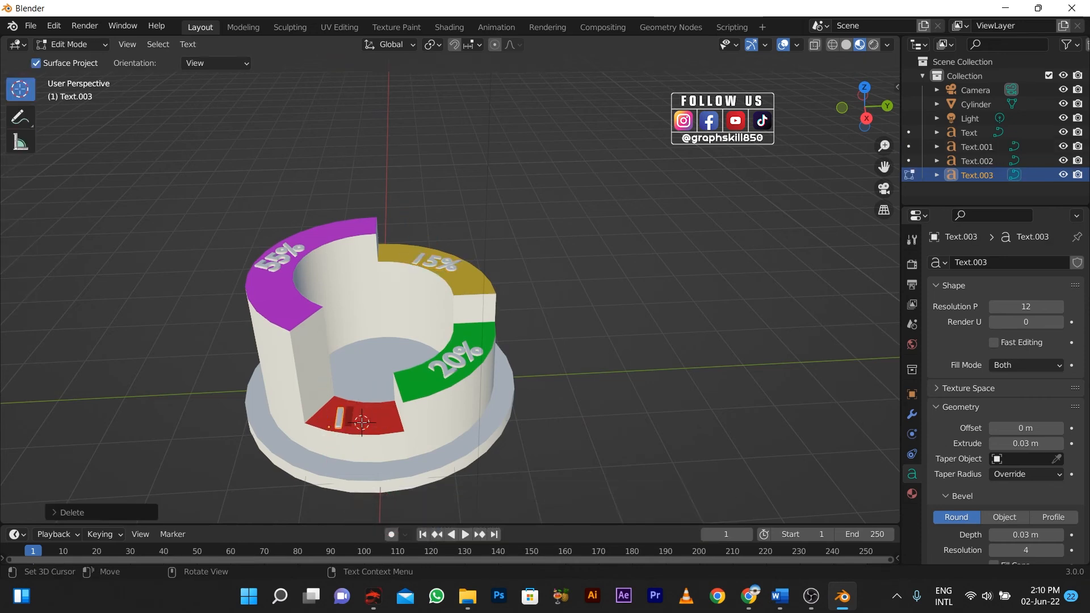
{"action": "type", "text": "0%"}
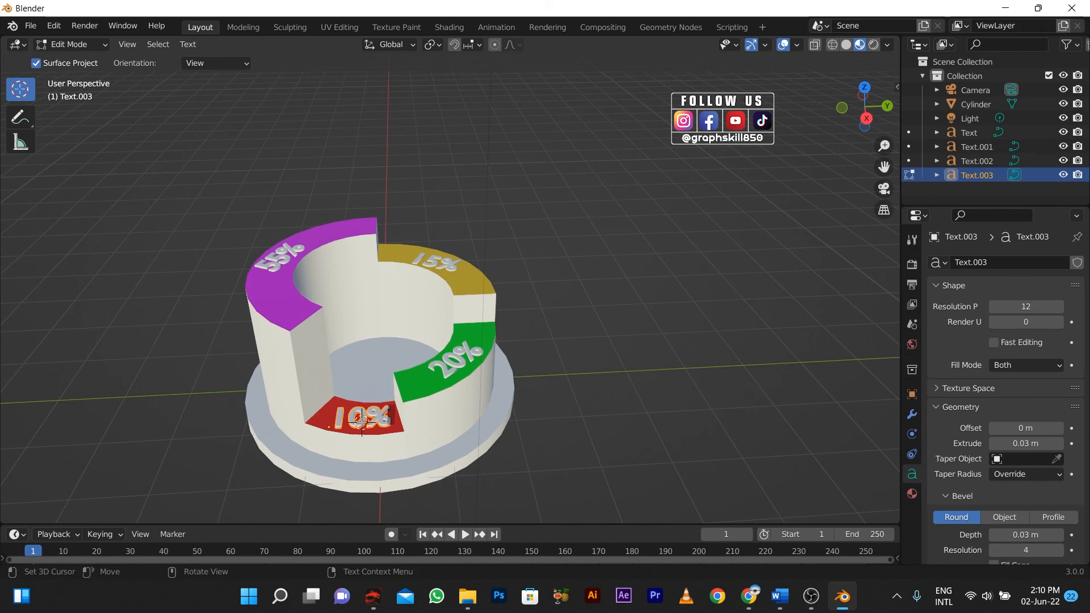
{"action": "key", "text": "Tab"}
{"action": "middle_click_drag", "start_coordinate": [458, 285], "coordinate": [486, 298]}
{"action": "middle_click_drag", "start_coordinate": [446, 340], "coordinate": [421, 363]}
{"action": "left_click", "coordinate": [333, 330]}
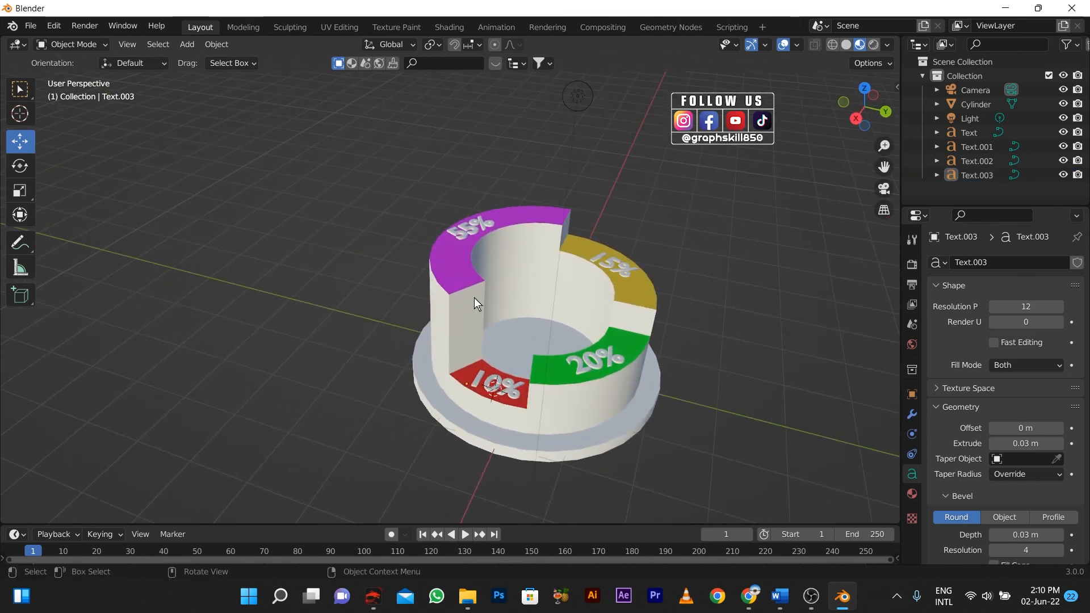
- Inspect the labeled chart in rendered shading, then return the viewport to material preview
{"action": "left_click", "coordinate": [874, 45]}
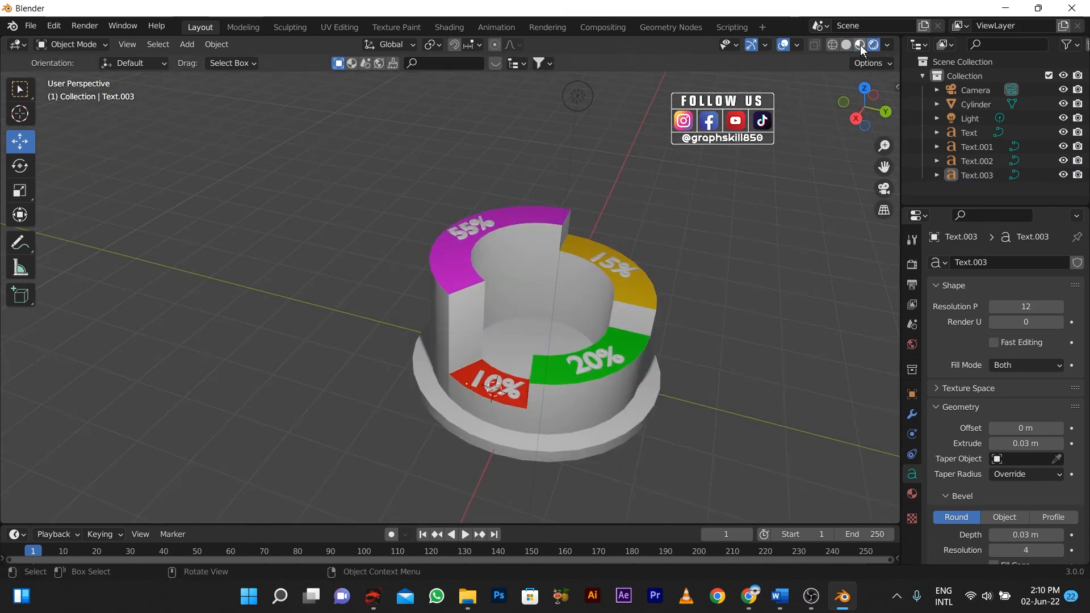
{"action": "scroll", "coordinate": [471, 301], "scroll_direction": "up", "scroll_amount": 2}
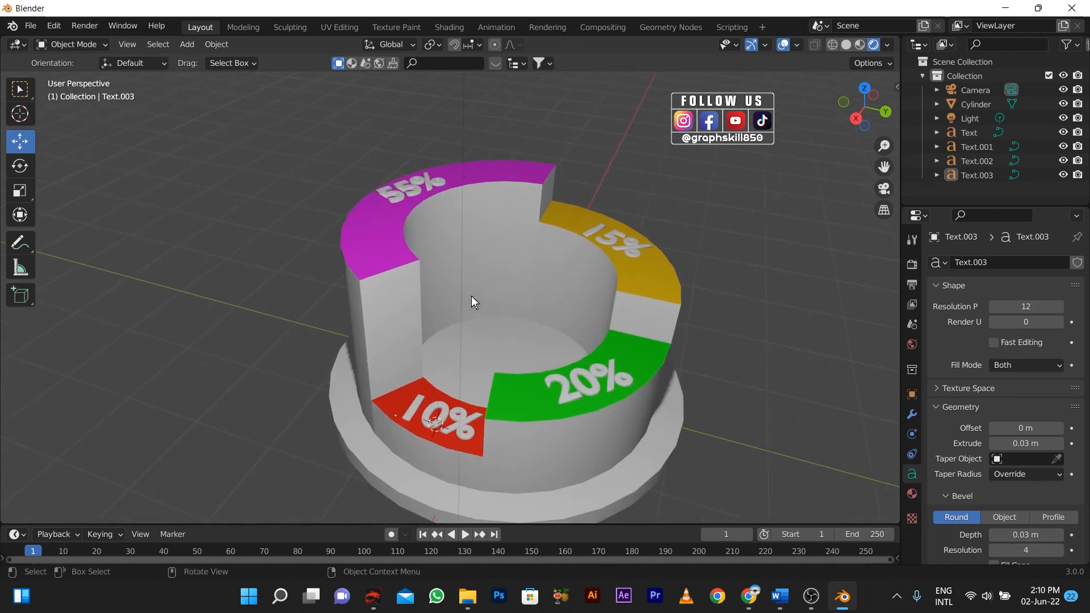
{"action": "mouse_move", "coordinate": [472, 296]}
{"action": "middle_mouse_down"}
{"action": "mouse_move", "coordinate": [476, 274]}
{"action": "mouse_move", "coordinate": [476, 313]}
{"action": "mouse_move", "coordinate": [422, 302]}
{"action": "mouse_move", "coordinate": [495, 289]}
{"action": "middle_mouse_up"}
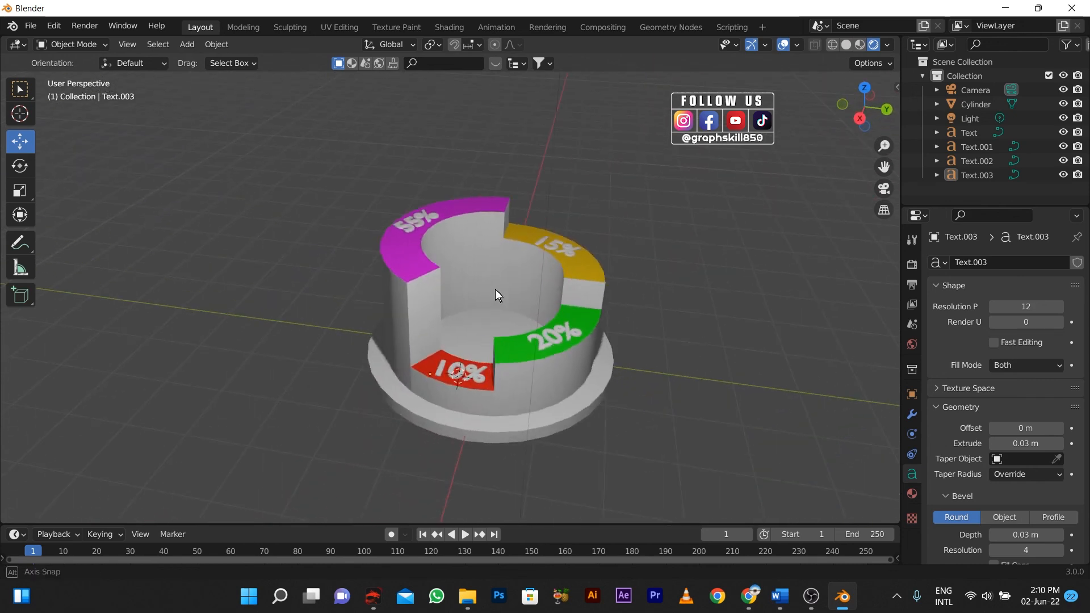
{"action": "left_click", "coordinate": [860, 44]}
- Try several environment lightings for the material preview, ending on the blue-sky environment with green ground
{"action": "left_click", "coordinate": [887, 46]}
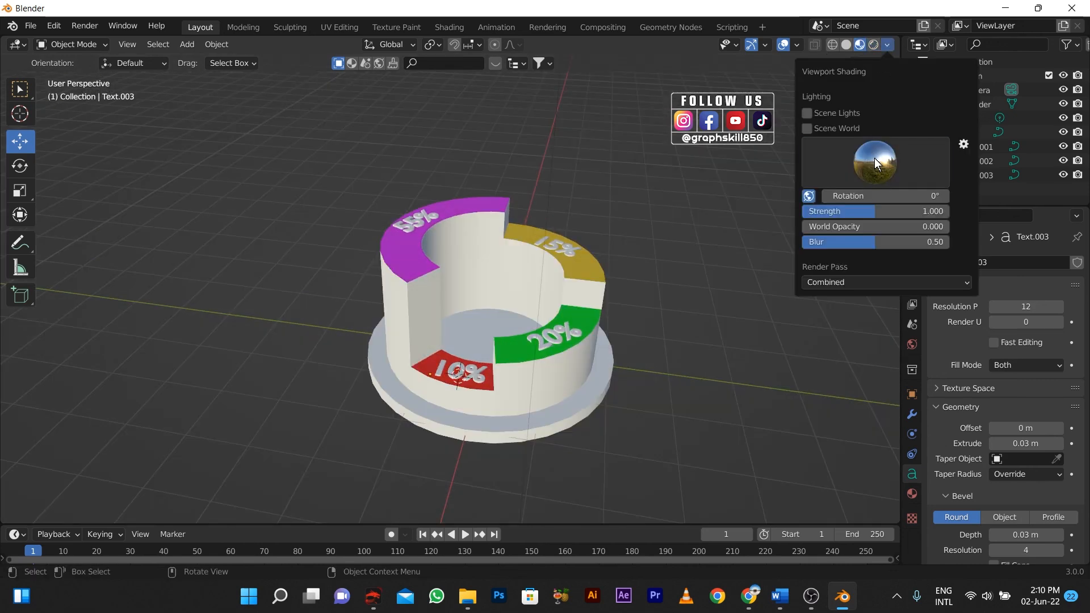
{"action": "left_click", "coordinate": [875, 161]}
{"action": "left_click", "coordinate": [925, 212]}
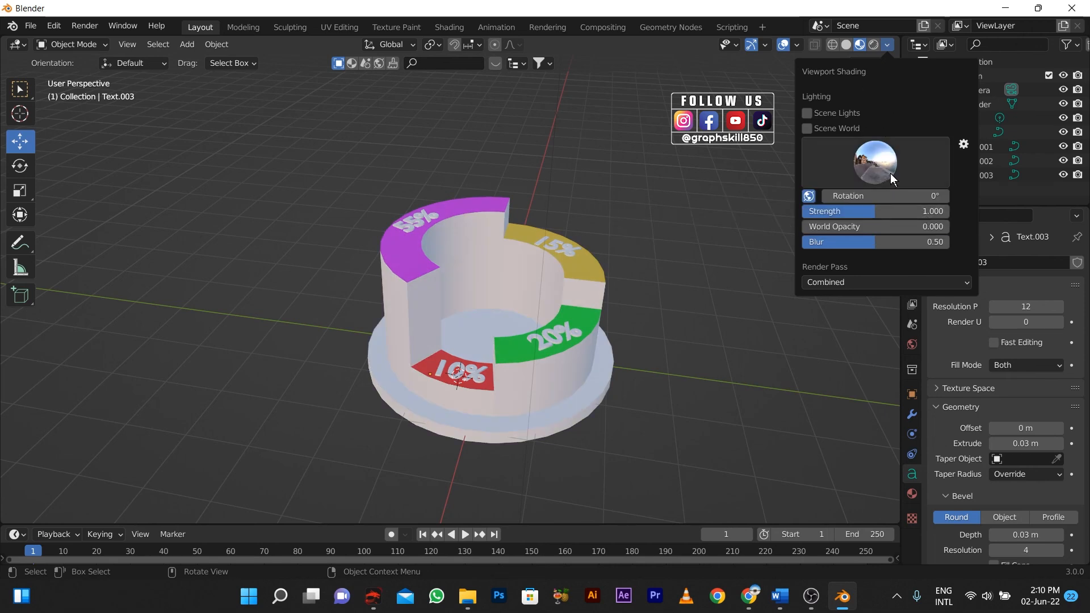
{"action": "left_click", "coordinate": [874, 162]}
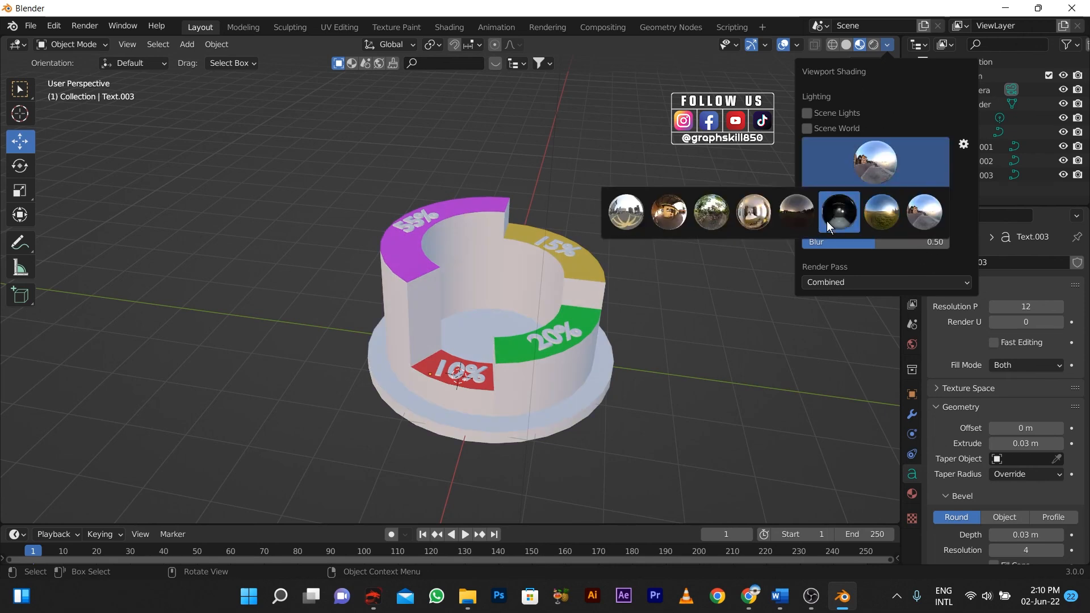
{"action": "left_click", "coordinate": [833, 211]}
{"action": "left_click", "coordinate": [874, 161]}
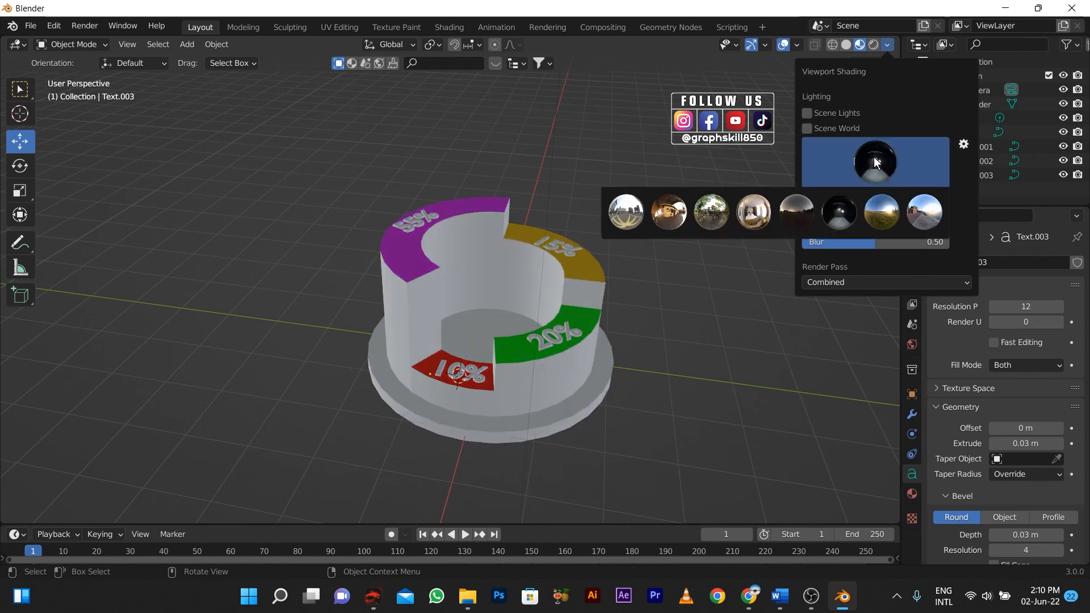
{"action": "left_click", "coordinate": [804, 215]}
{"action": "left_click", "coordinate": [856, 181]}
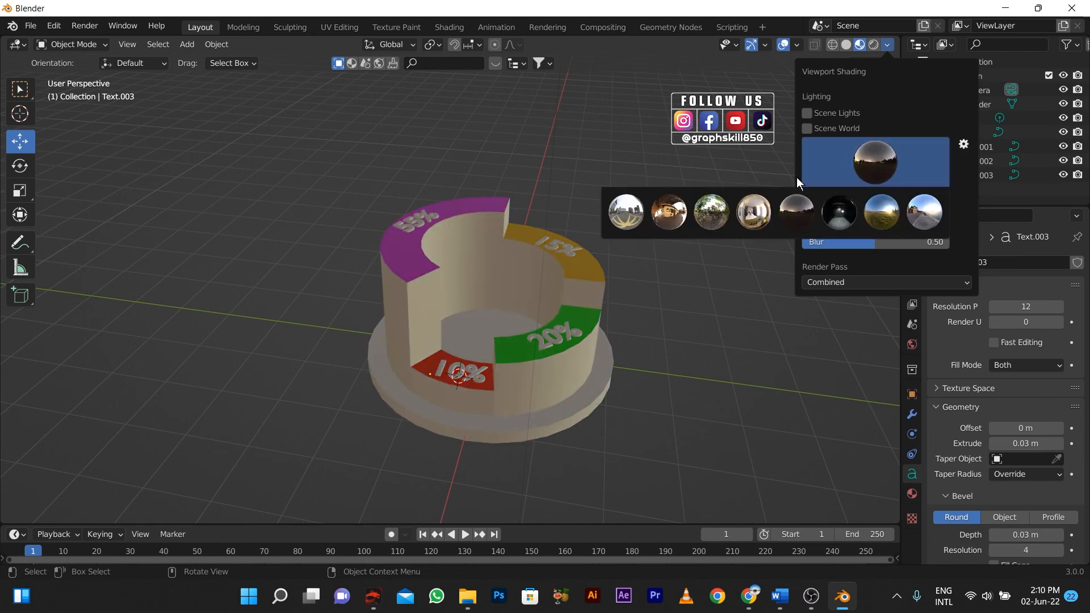
{"action": "left_click", "coordinate": [757, 213]}
{"action": "left_click", "coordinate": [877, 166]}
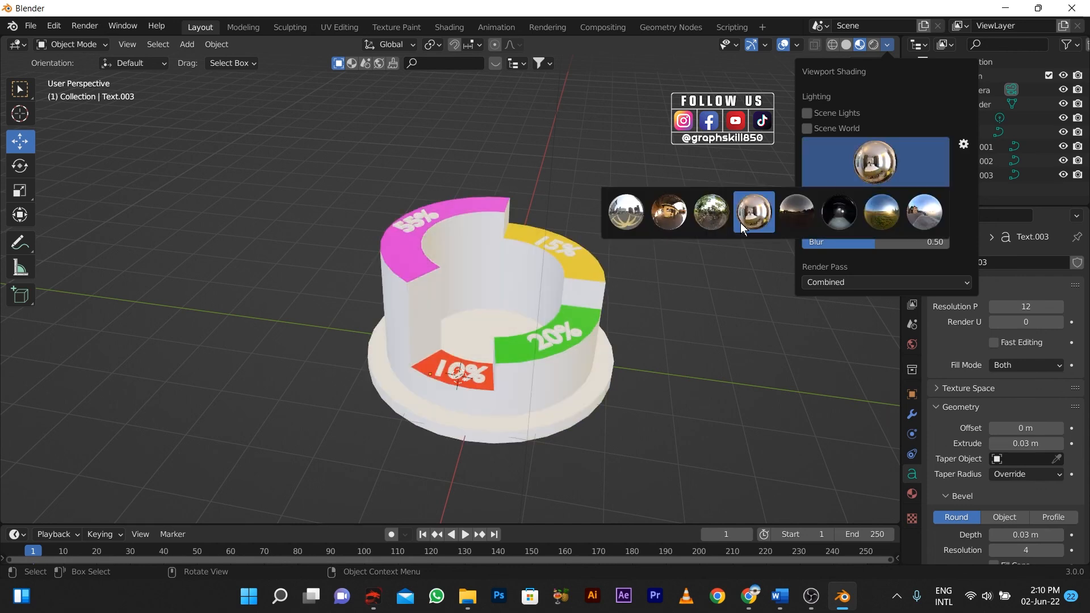
{"action": "left_click", "coordinate": [720, 214]}
{"action": "left_click", "coordinate": [880, 164]}
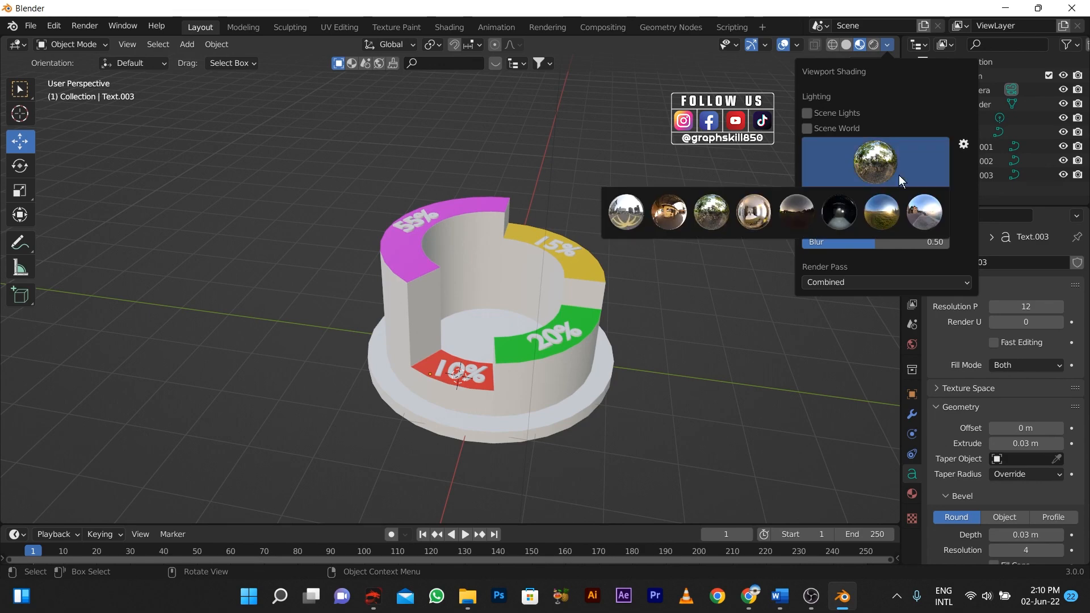
{"action": "left_click", "coordinate": [869, 214]}
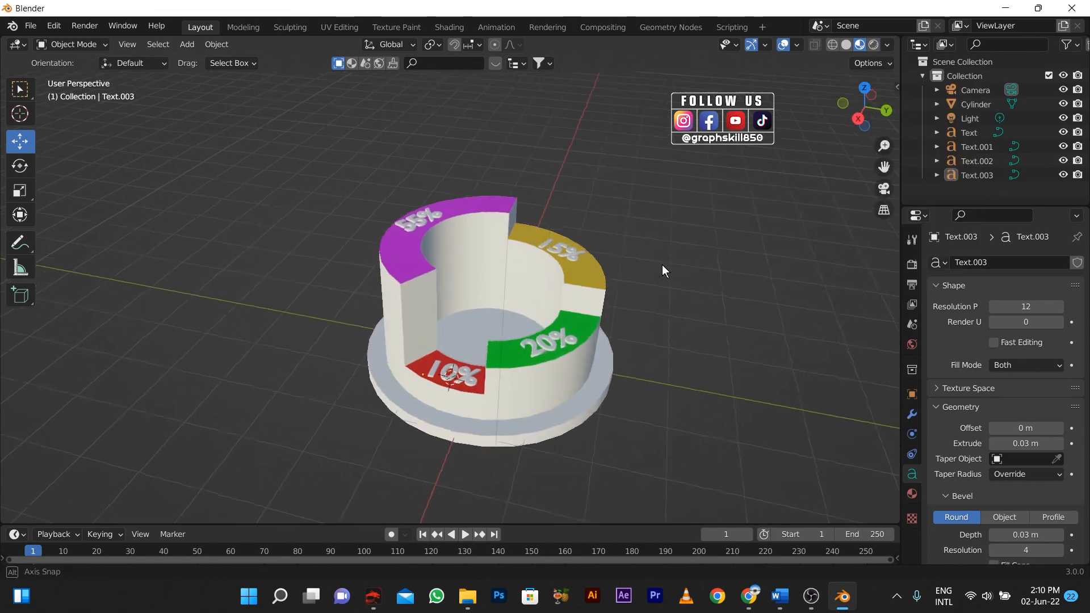